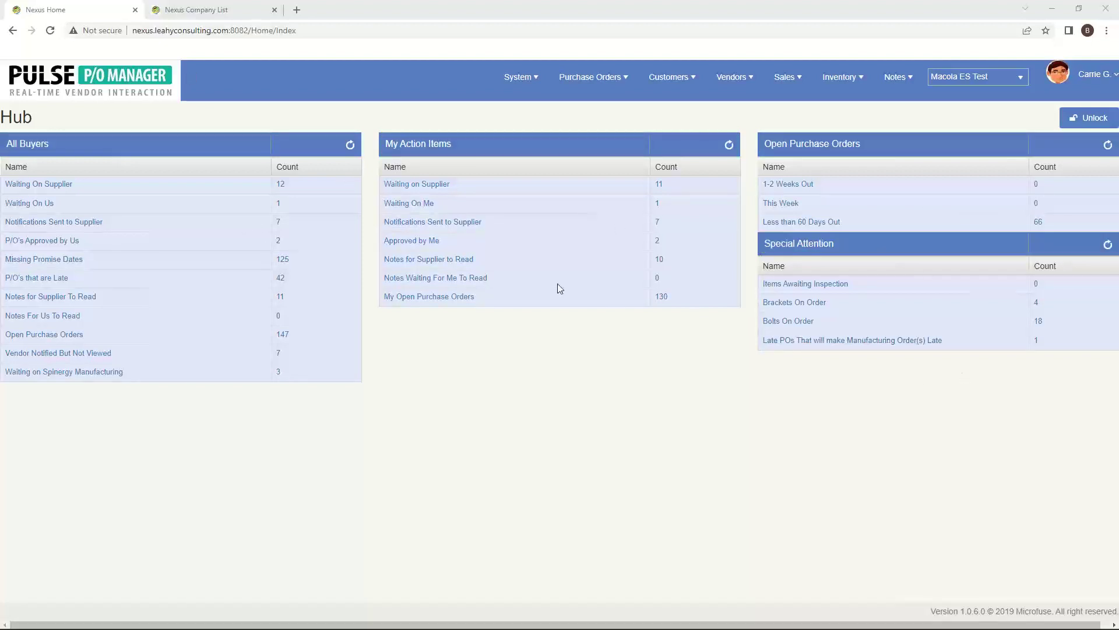
pyautogui.moveTo(3, 120); pyautogui.dragTo(33, 120)
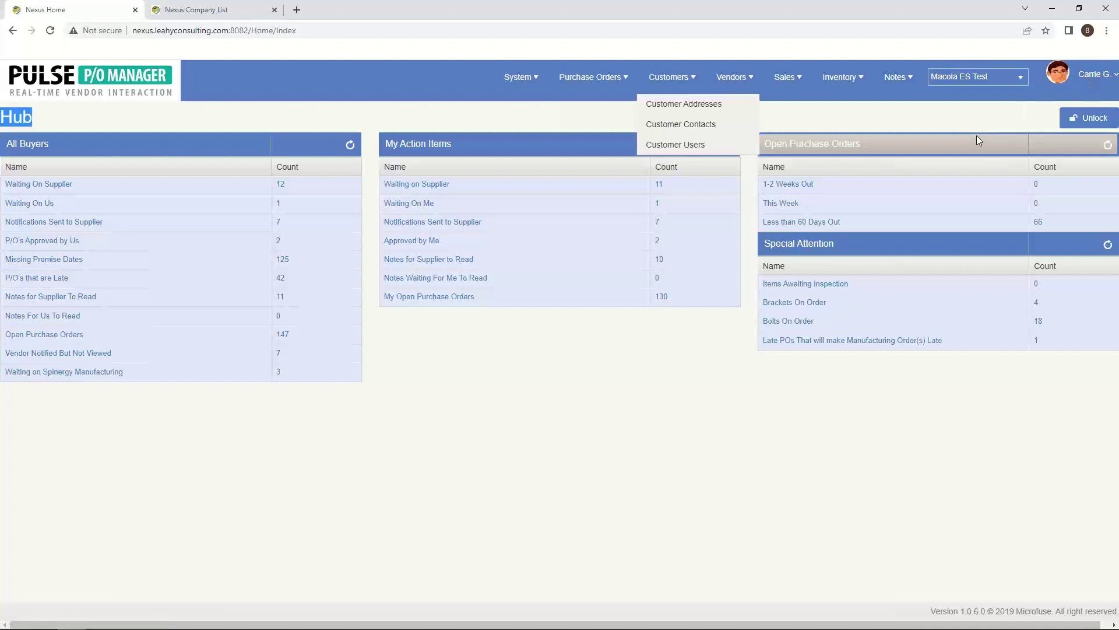
pyautogui.click(296, 117)
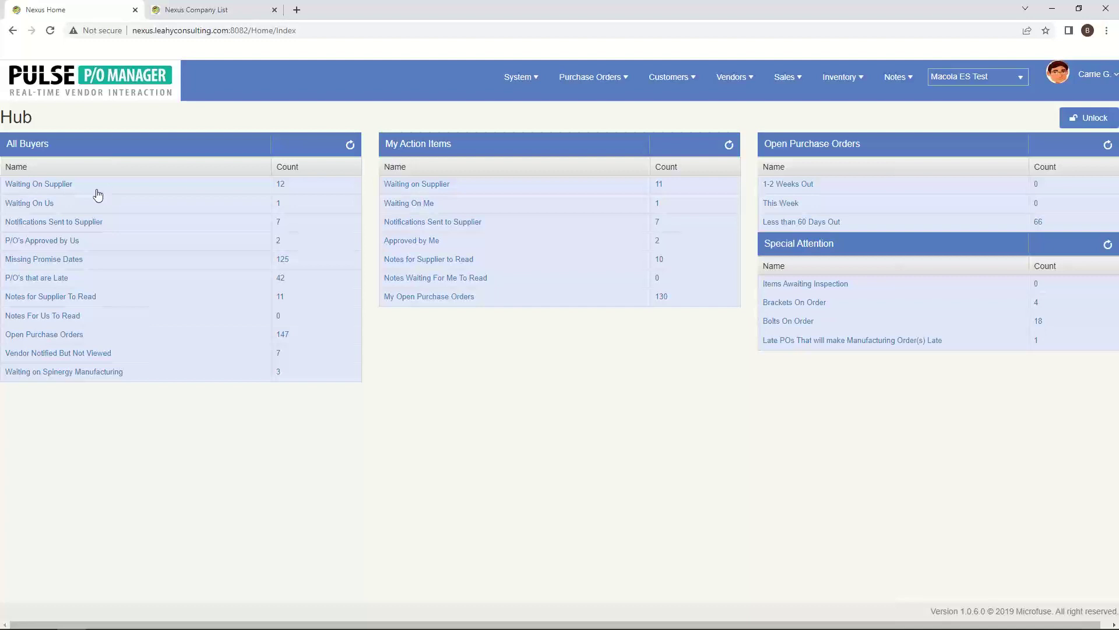
# Open the All Buyers "Waiting On Supplier" purchase order list and bring up its column visibility settings
pyautogui.click(42, 185)
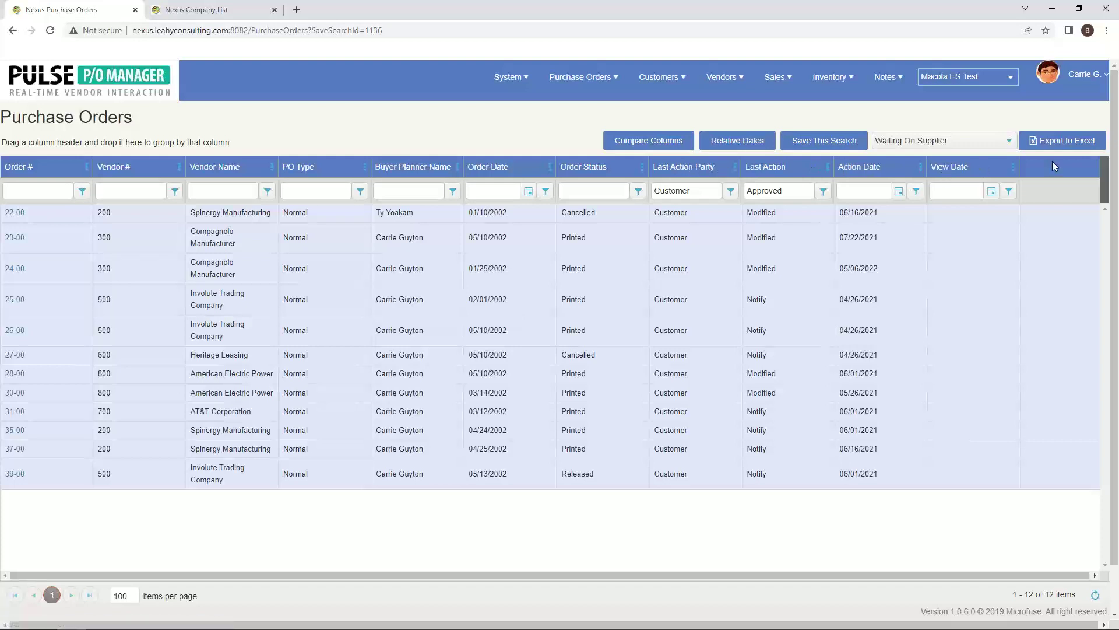
pyautogui.click(1014, 168)
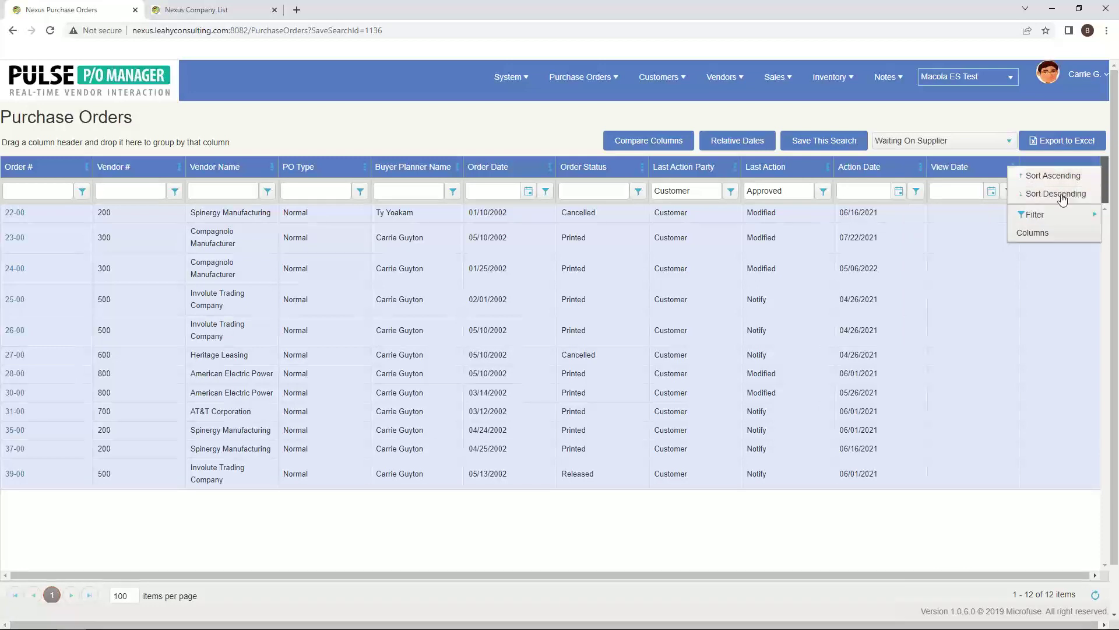
pyautogui.moveTo(1062, 214)
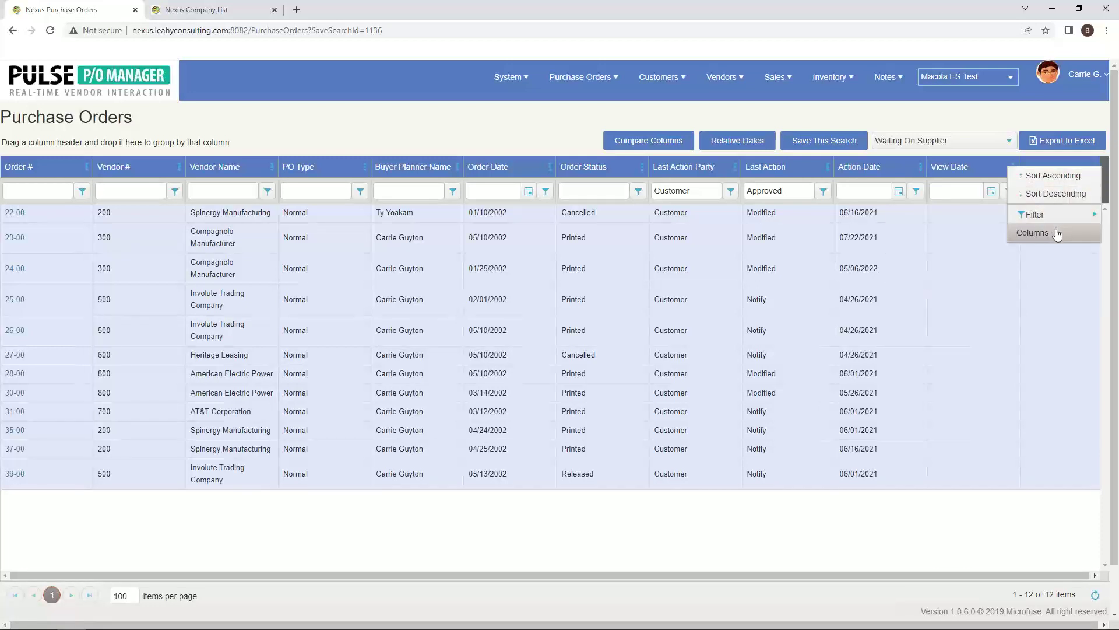
pyautogui.click(1057, 234)
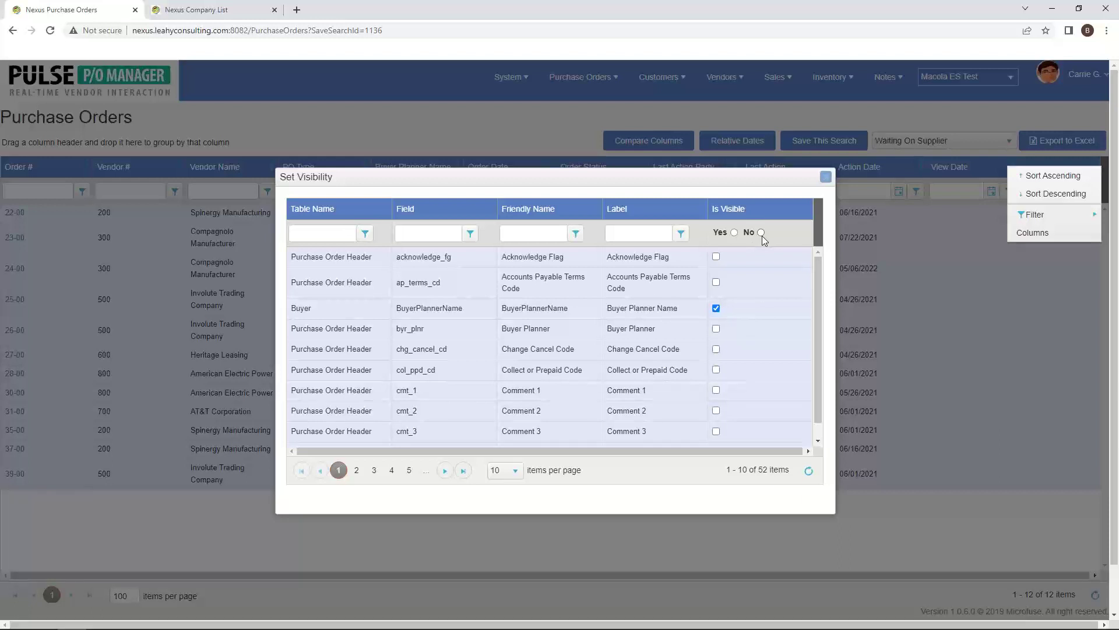
# Find the field labelled Order Weight, make it visible in the list, and place its column between Action Date and View Date
pyautogui.click(629, 235)
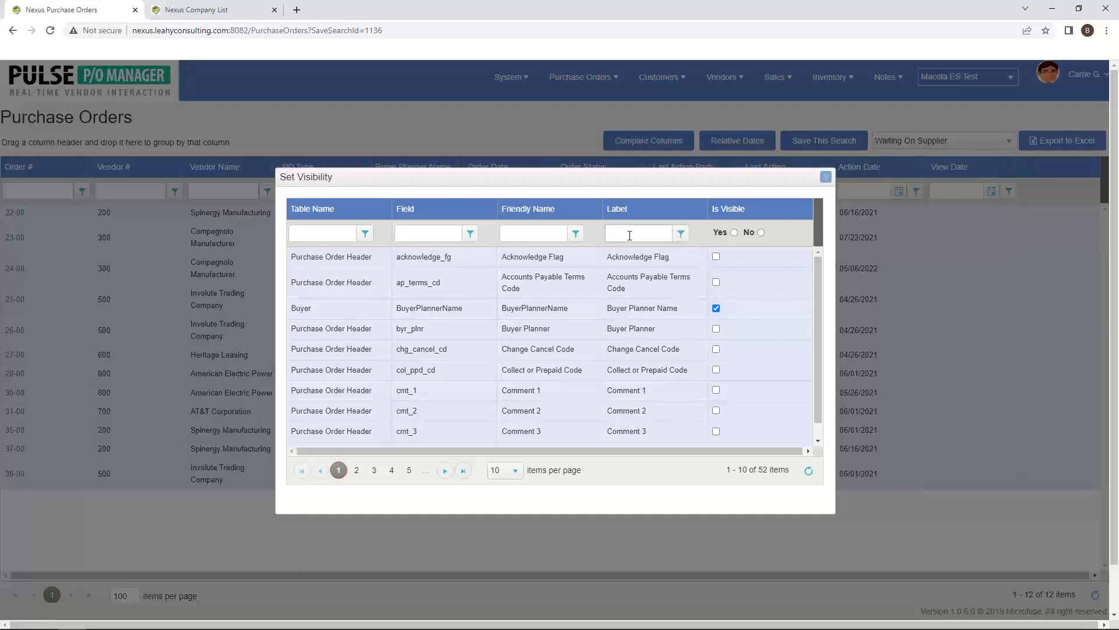
pyautogui.write('ORD')
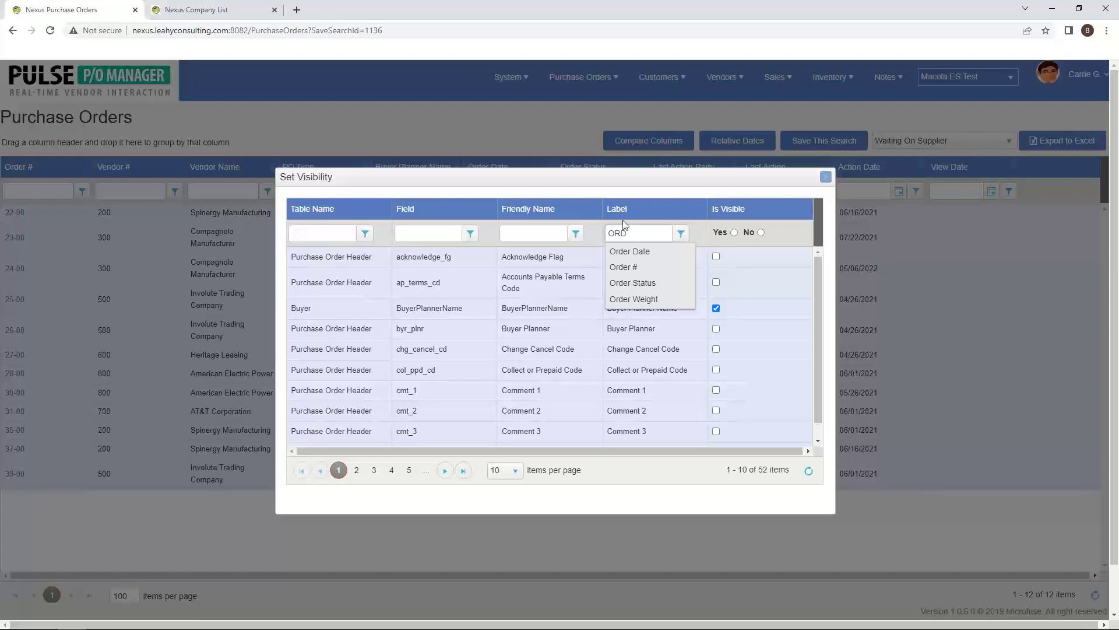
pyautogui.click(641, 299)
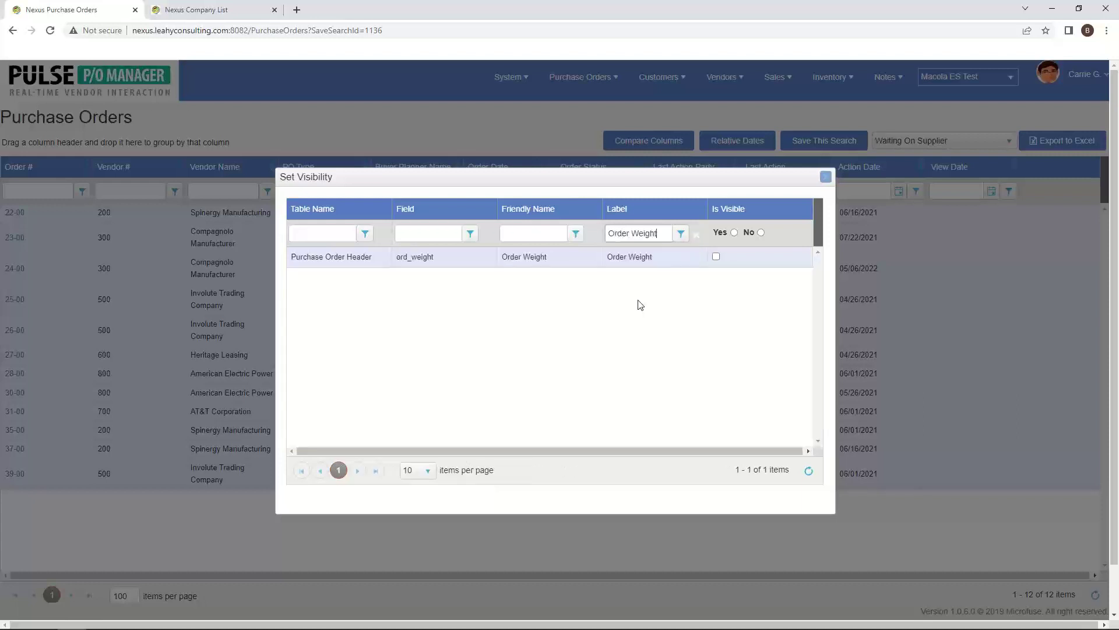
pyautogui.click(716, 257)
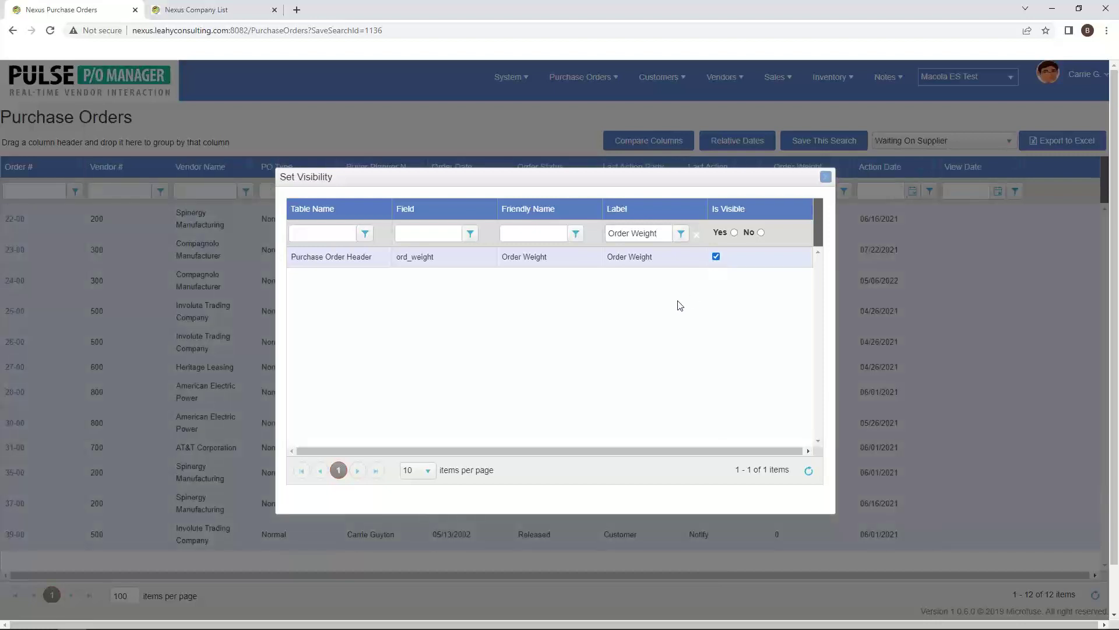
pyautogui.moveTo(752, 177); pyautogui.dragTo(738, 243)
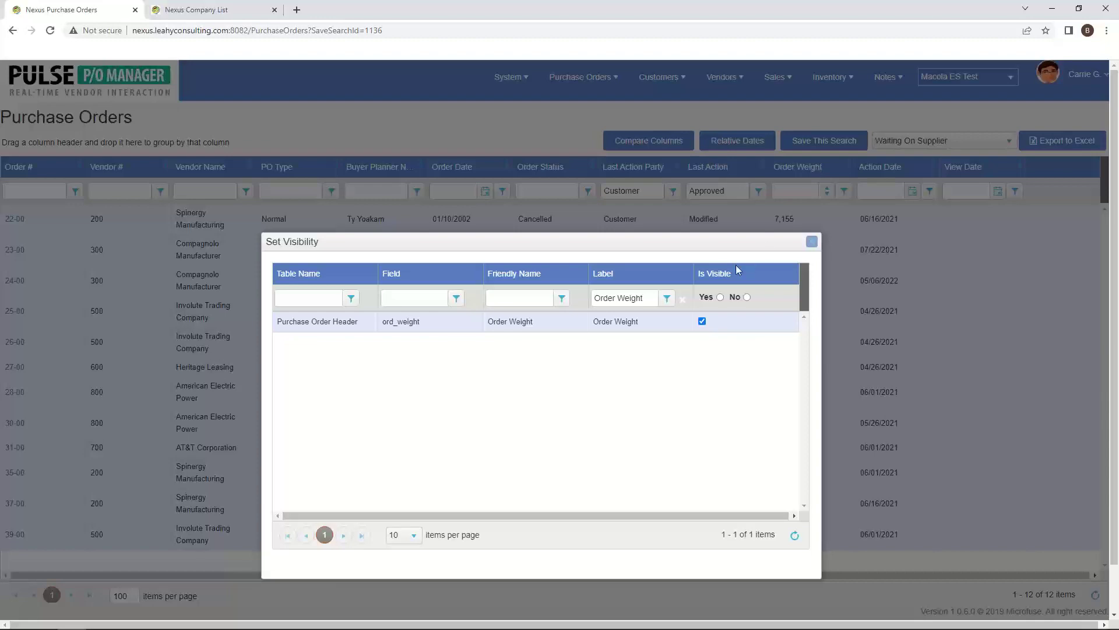
pyautogui.click(811, 243)
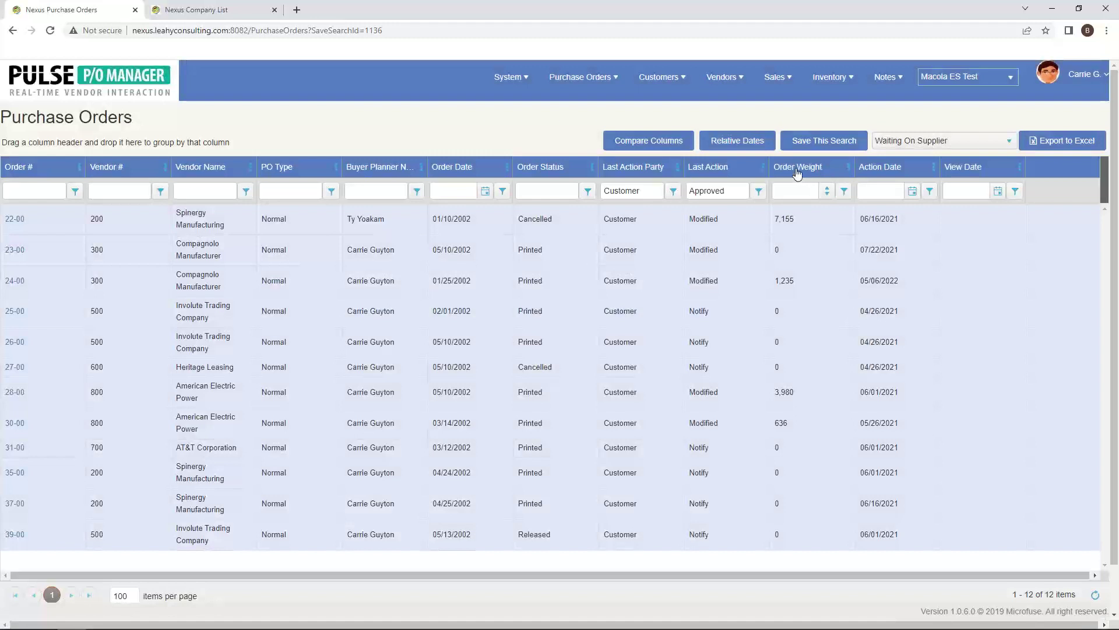
pyautogui.moveTo(799, 171); pyautogui.dragTo(883, 175)
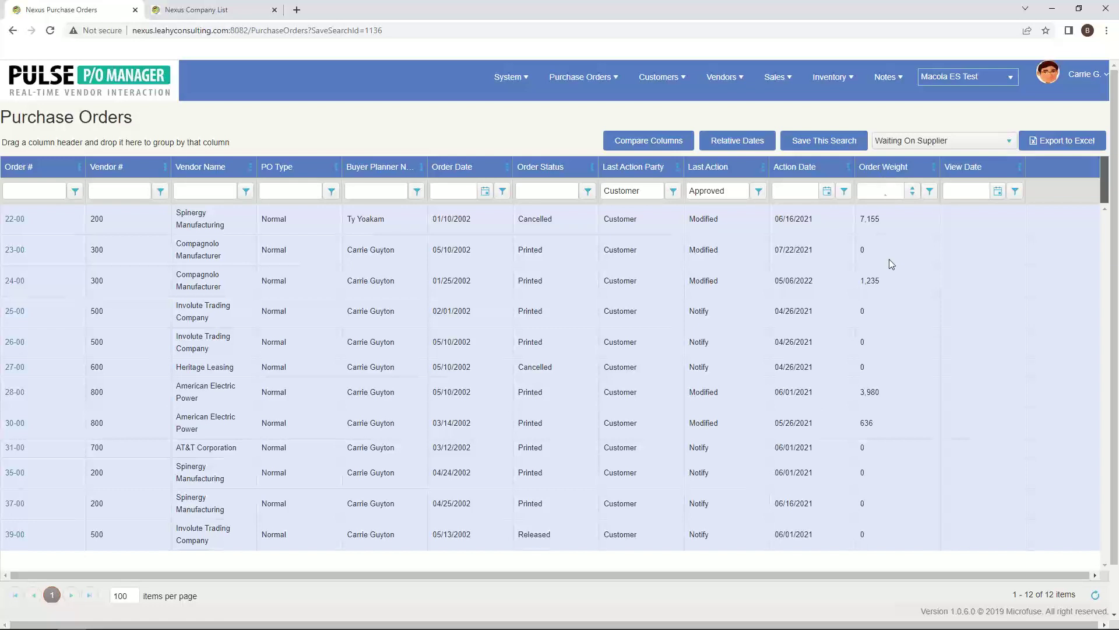
pyautogui.click(883, 190)
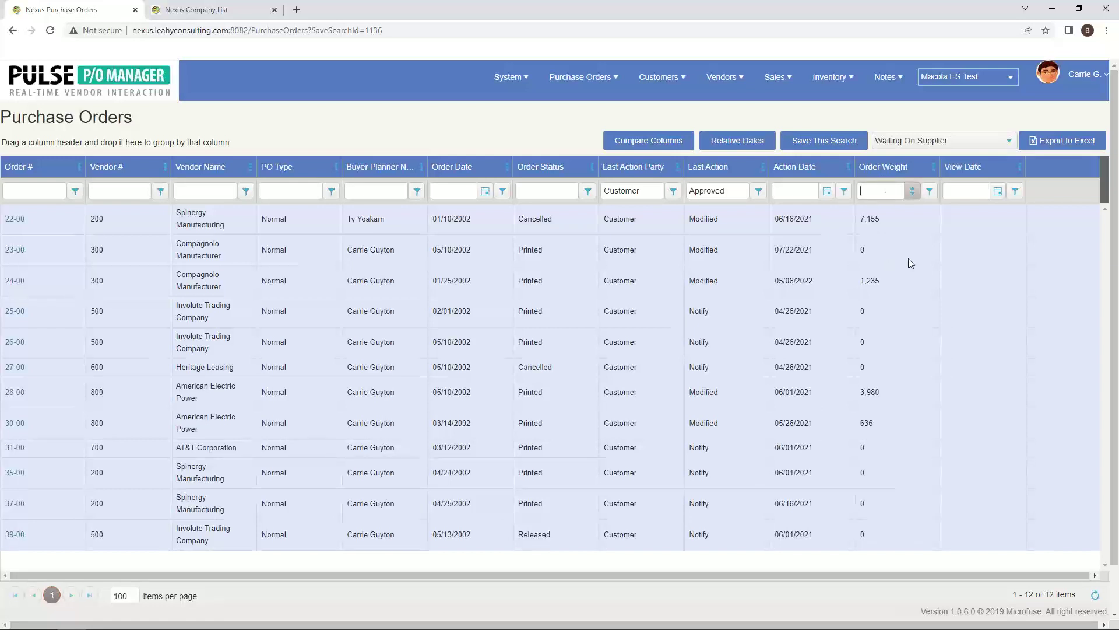
# Filter the list by vendor name Compagnolo Manufacturer and open that vendor's purchase order dated 01/25/2002
pyautogui.click(191, 189)
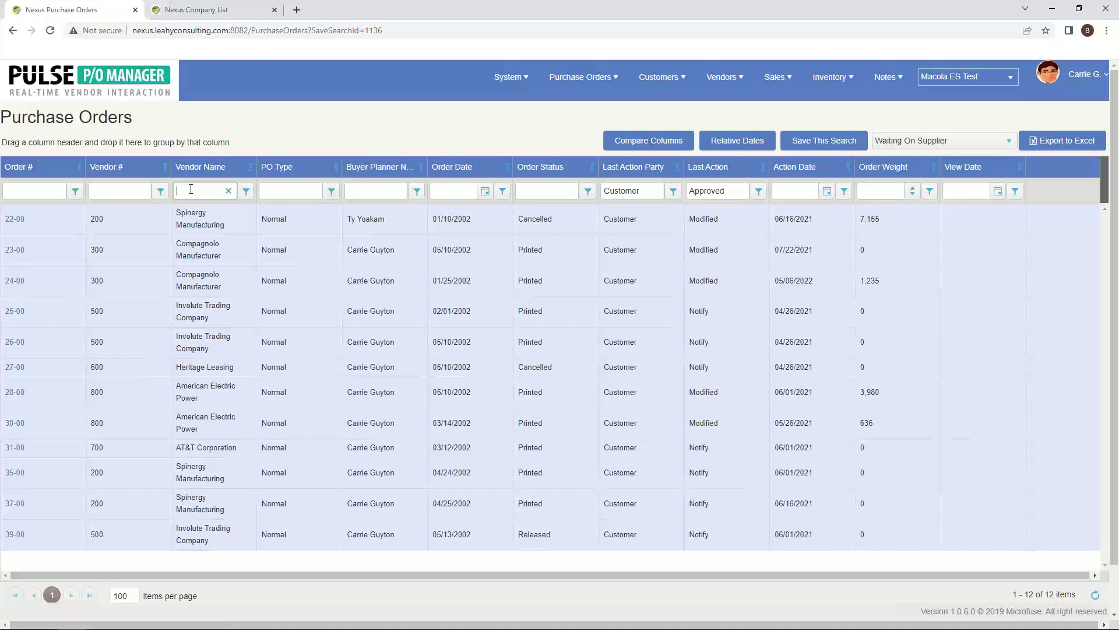
pyautogui.write('COMP')
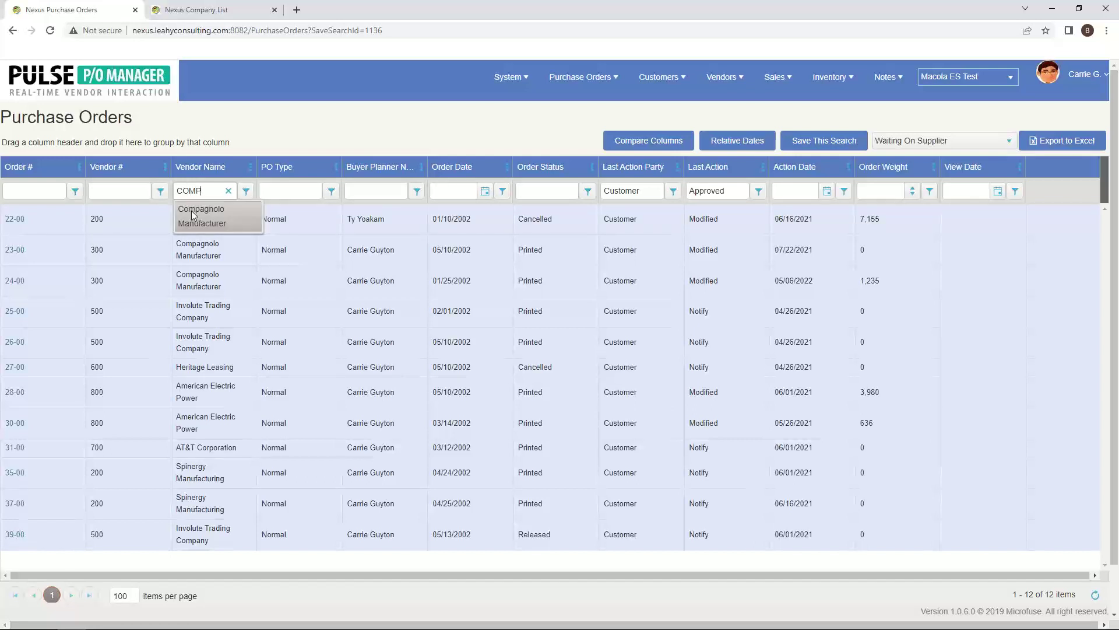
pyautogui.click(191, 211)
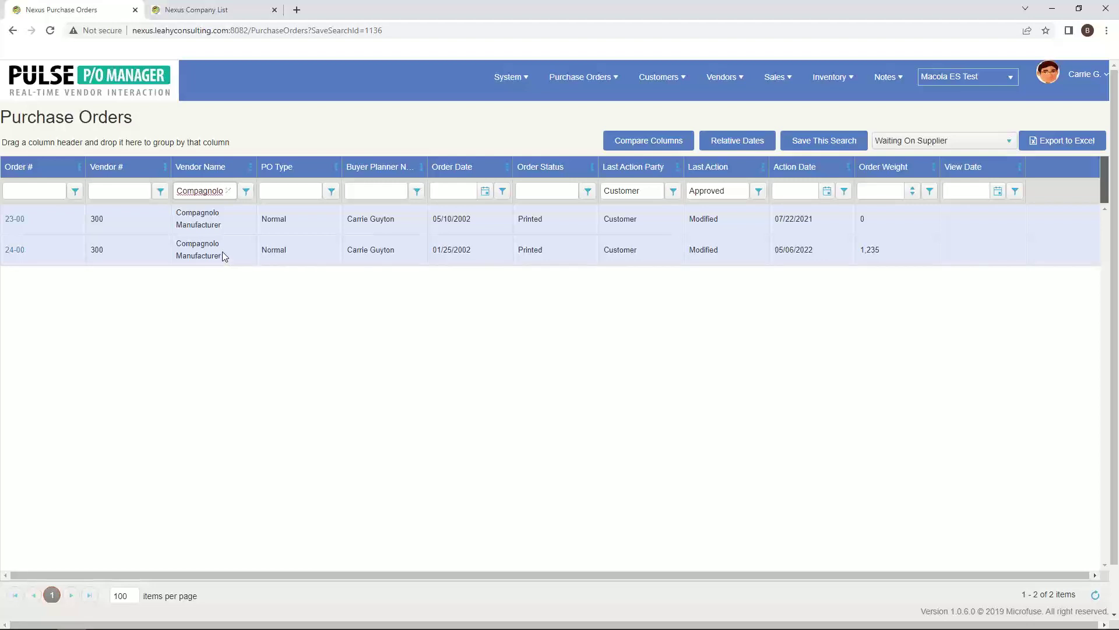
pyautogui.click(14, 250)
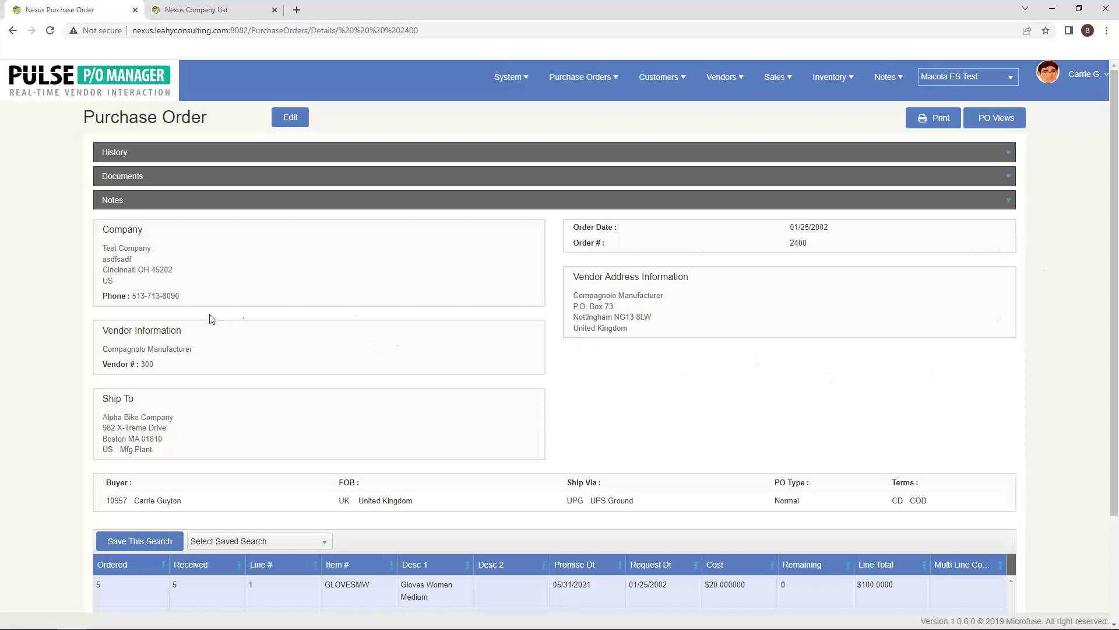
# Review the purchase order's buyer and the promise date of the GLOVESMW line item
pyautogui.scroll(-1, 187, 353)
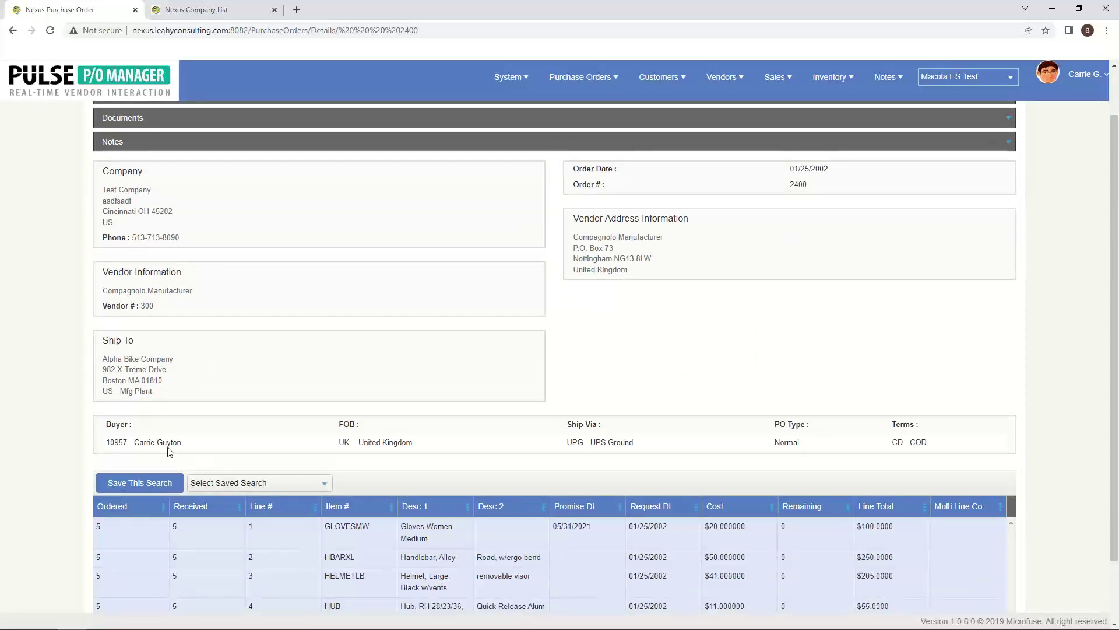
pyautogui.moveTo(136, 446); pyautogui.dragTo(183, 453)
pyautogui.scroll(-1, 445, 353)
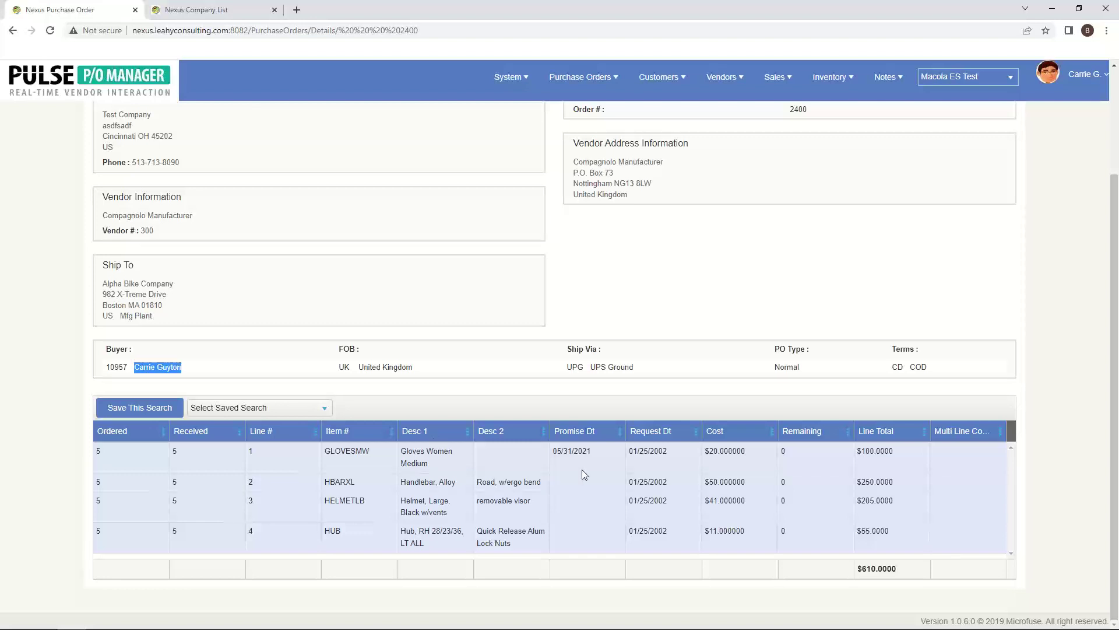
pyautogui.moveTo(592, 455); pyautogui.dragTo(526, 458)
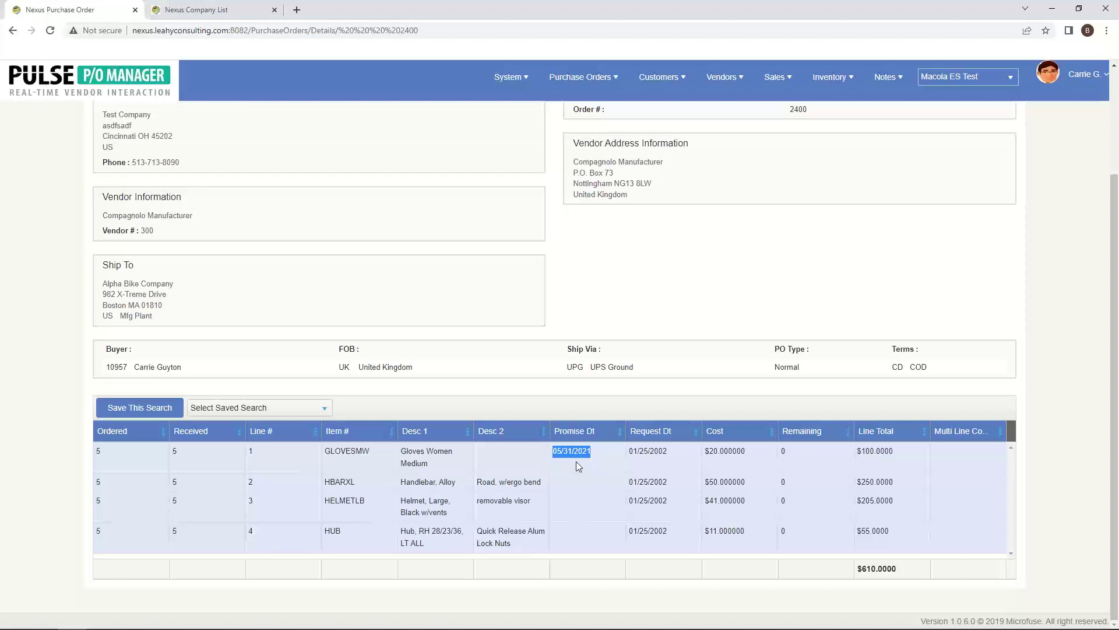
pyautogui.scroll(3, 283, 350)
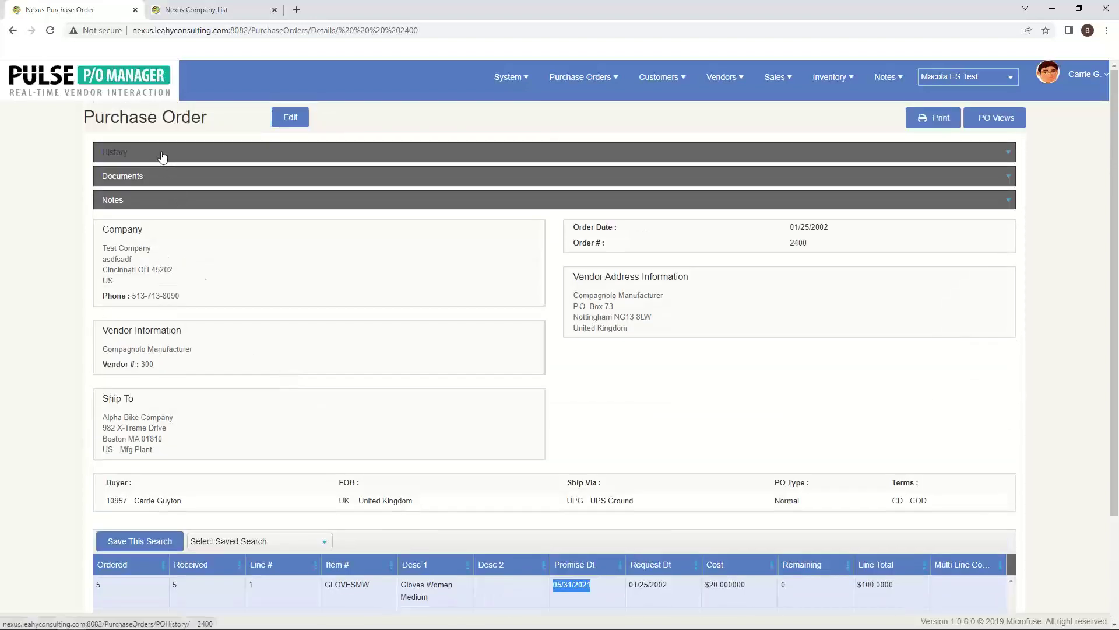
# Expand the order's History and its newest Modified entry, and examine which line item and value were changed
pyautogui.click(162, 154)
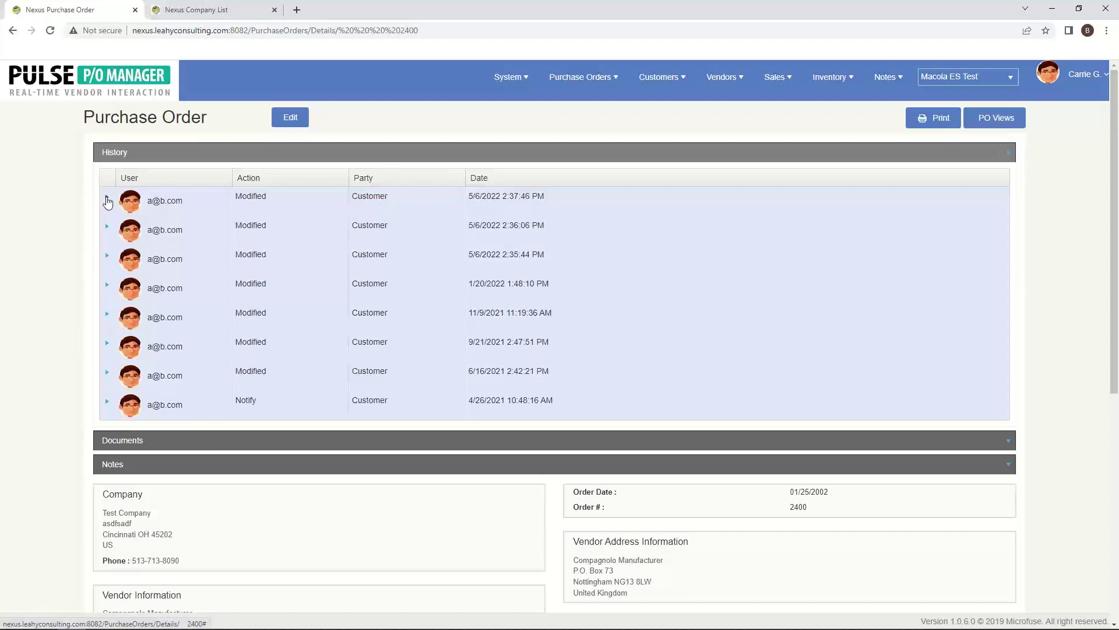
pyautogui.moveTo(107, 202); pyautogui.dragTo(478, 210)
pyautogui.click(106, 201)
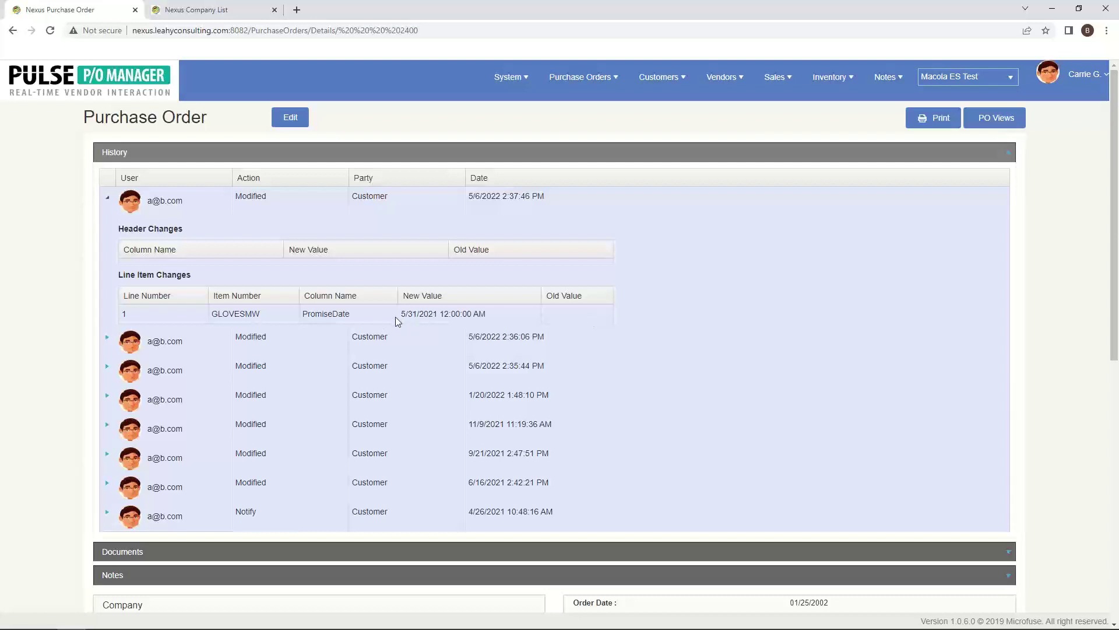
pyautogui.moveTo(402, 313); pyautogui.dragTo(446, 313)
pyautogui.moveTo(265, 315); pyautogui.dragTo(213, 311)
pyautogui.scroll(-2, 254, 364)
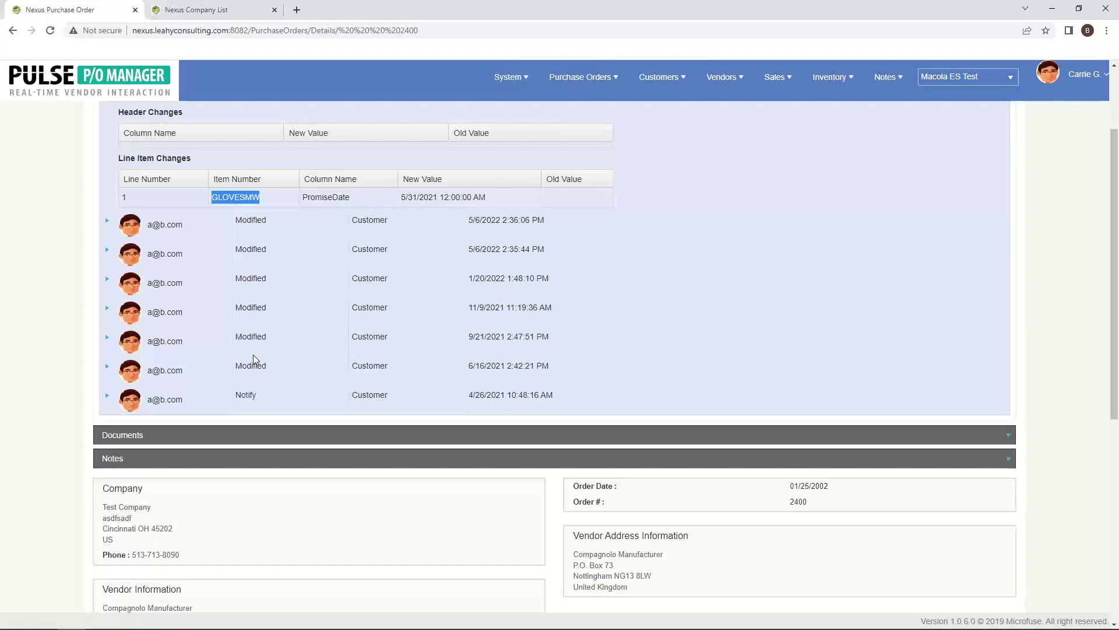
pyautogui.scroll(2, 253, 355)
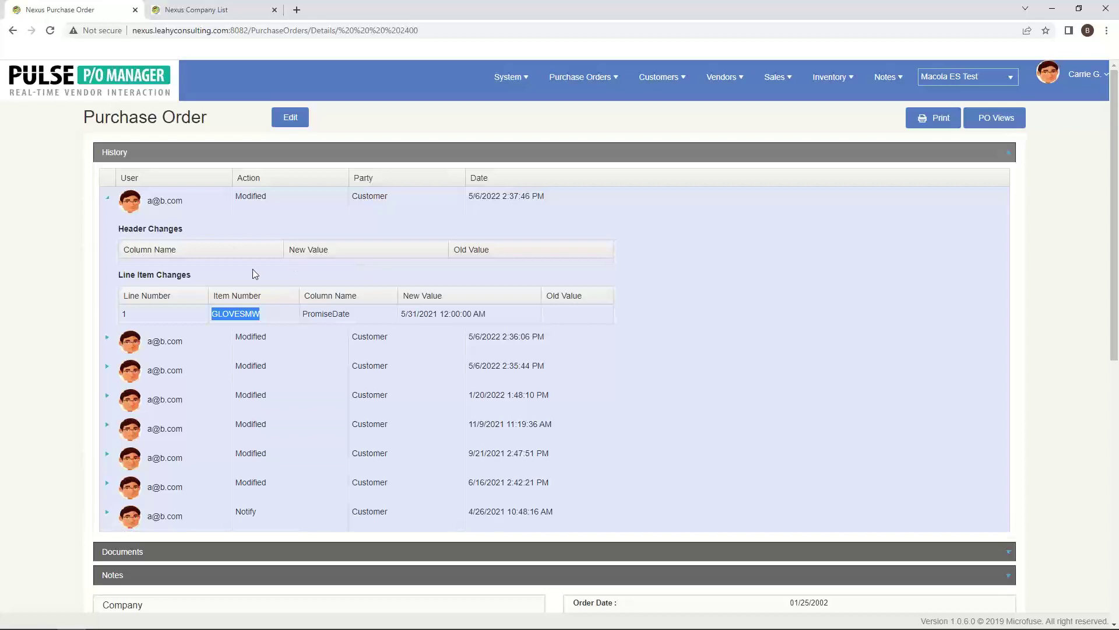
pyautogui.scroll(-7, 287, 303)
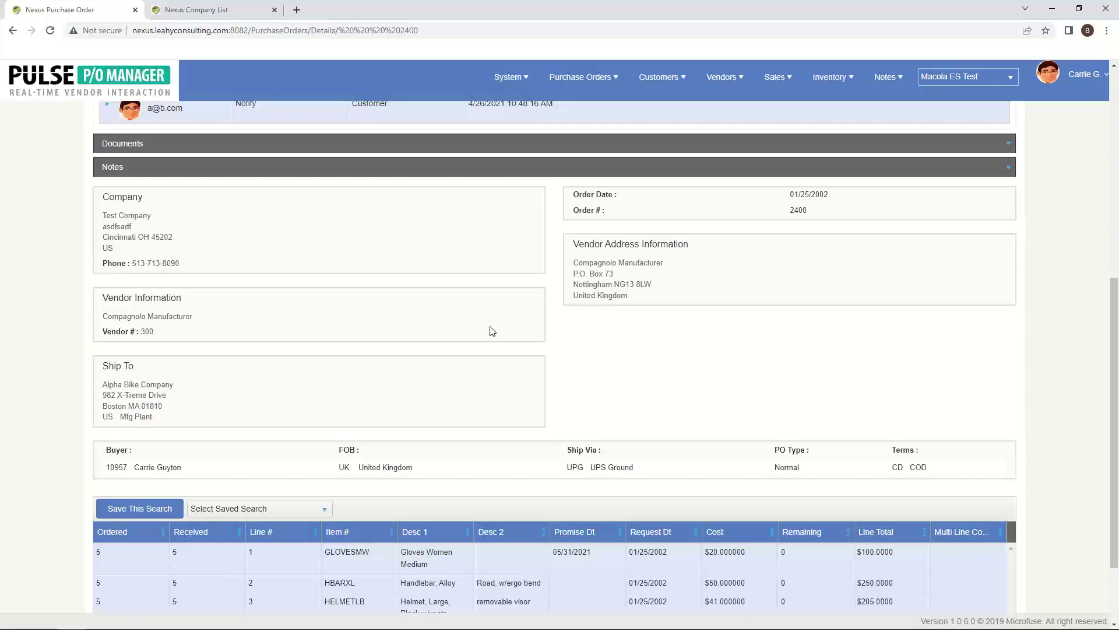
pyautogui.scroll(2, 505, 300)
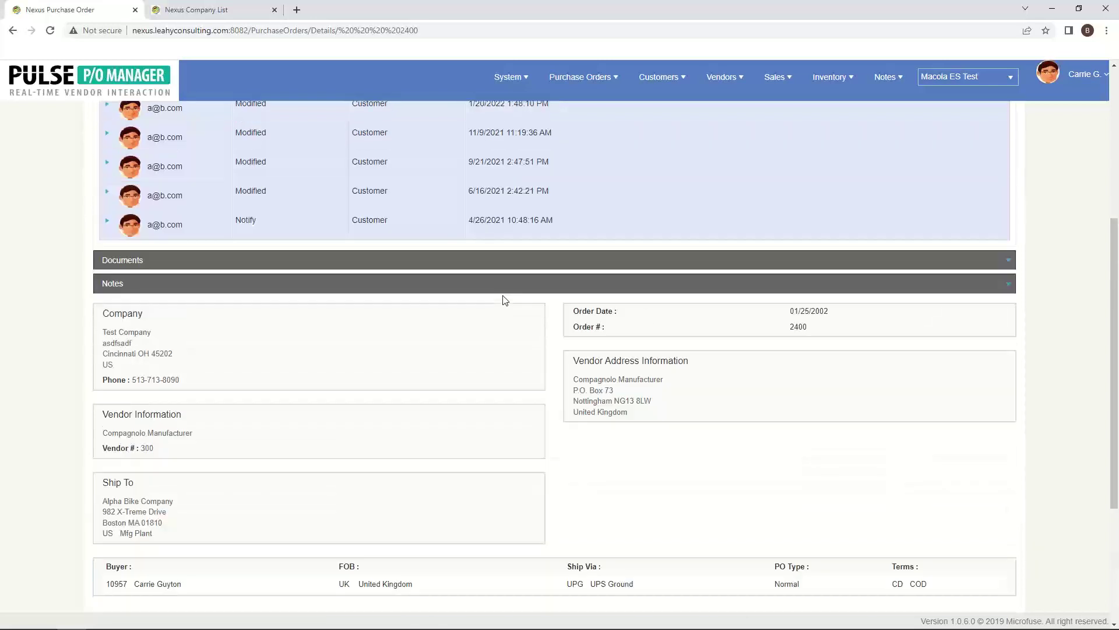
pyautogui.scroll(5, 505, 301)
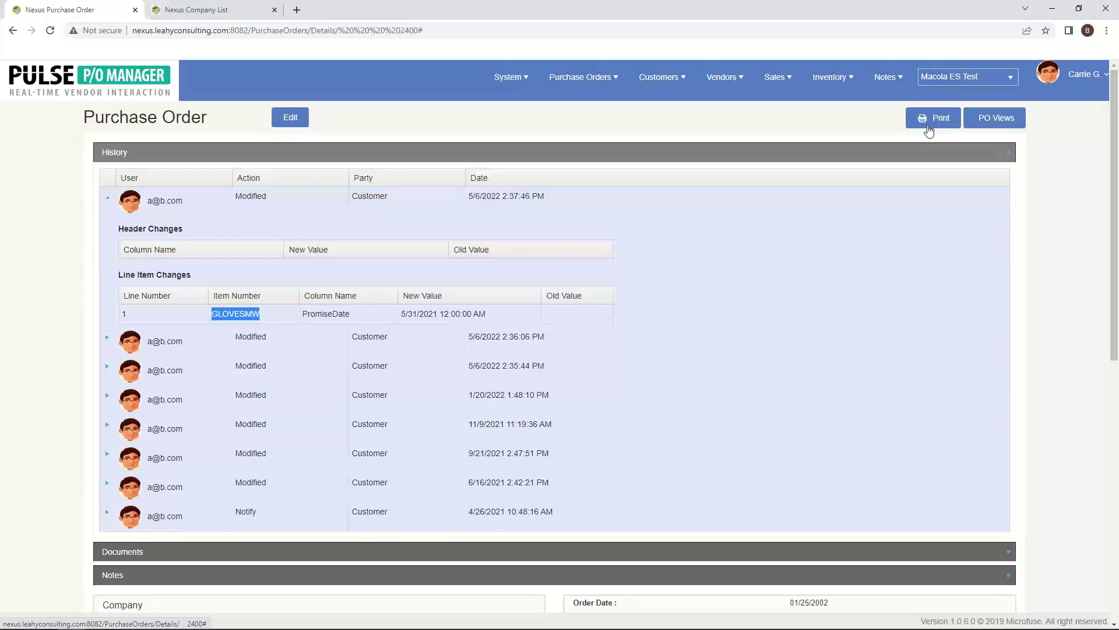
# Print the purchase order to a PDF and open the downloaded file
pyautogui.click(929, 131)
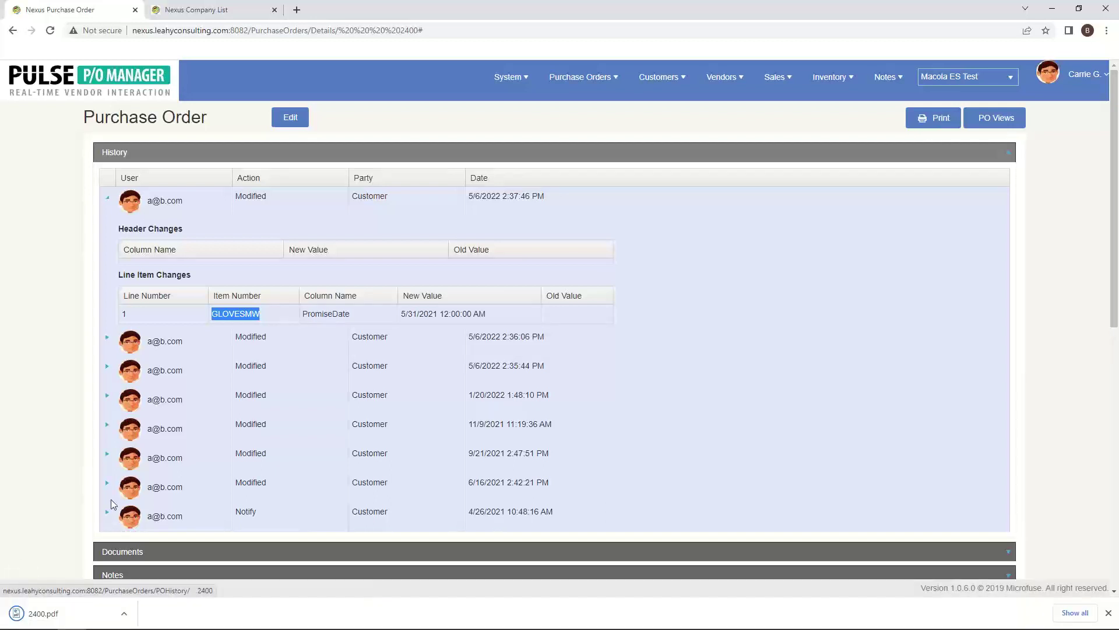
pyautogui.click(124, 613)
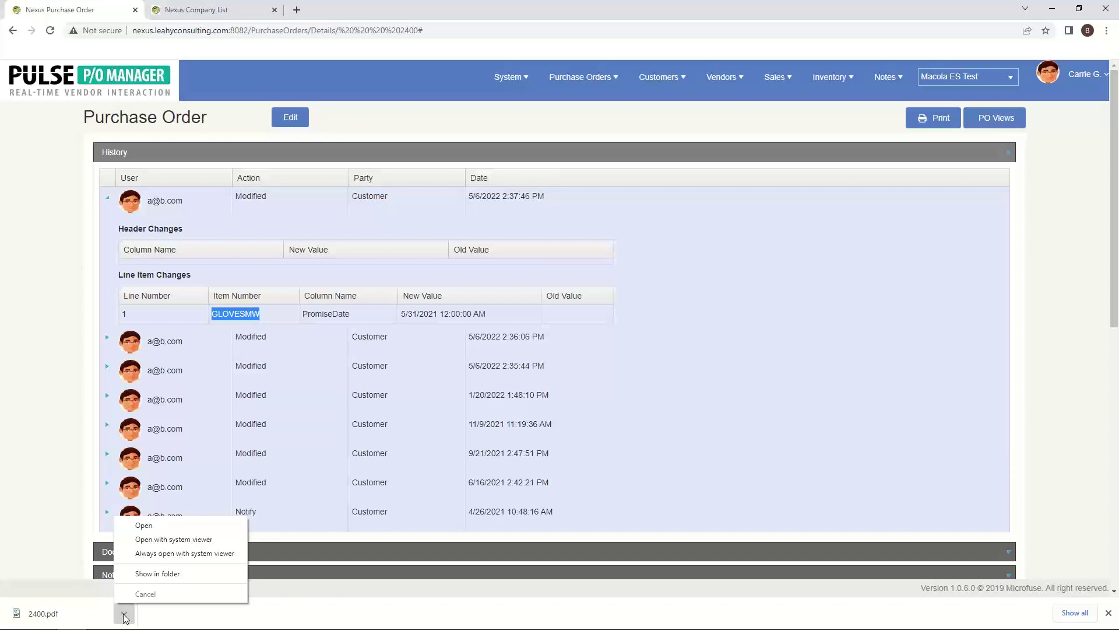
pyautogui.click(66, 618)
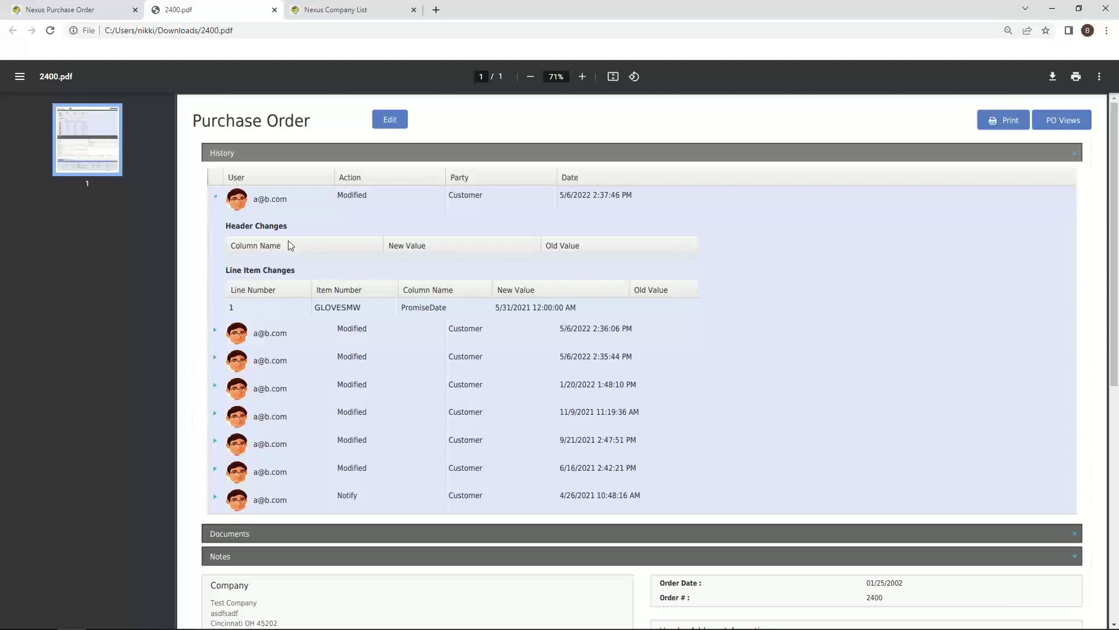
# Leave the PDF, return to the purchase order page, and go back to the Hub home page
pyautogui.click(21, 6)
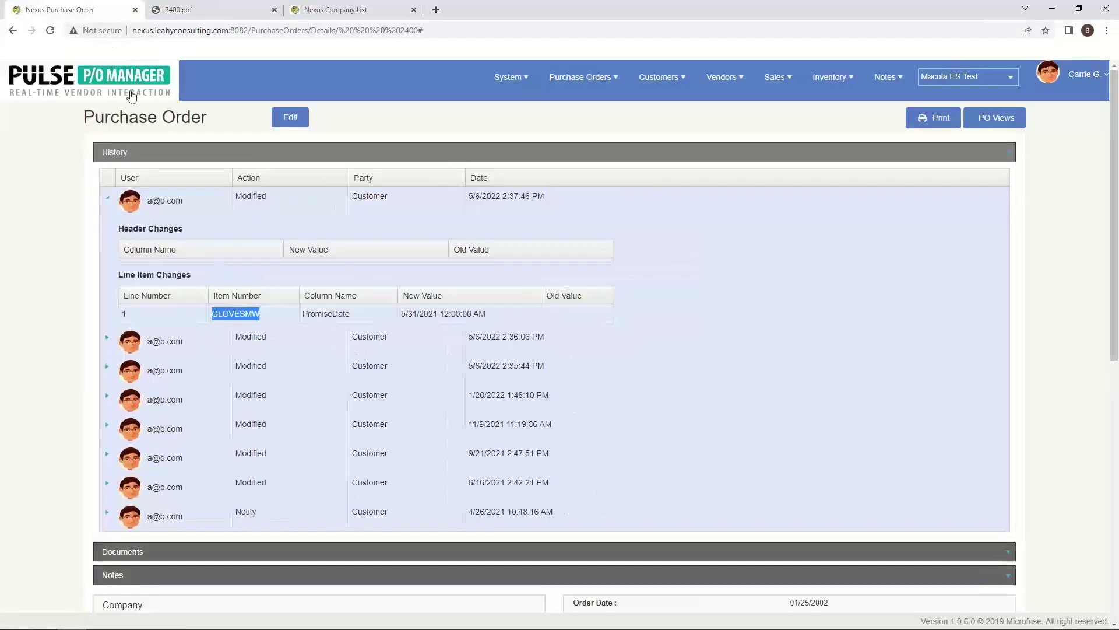
pyautogui.click(99, 83)
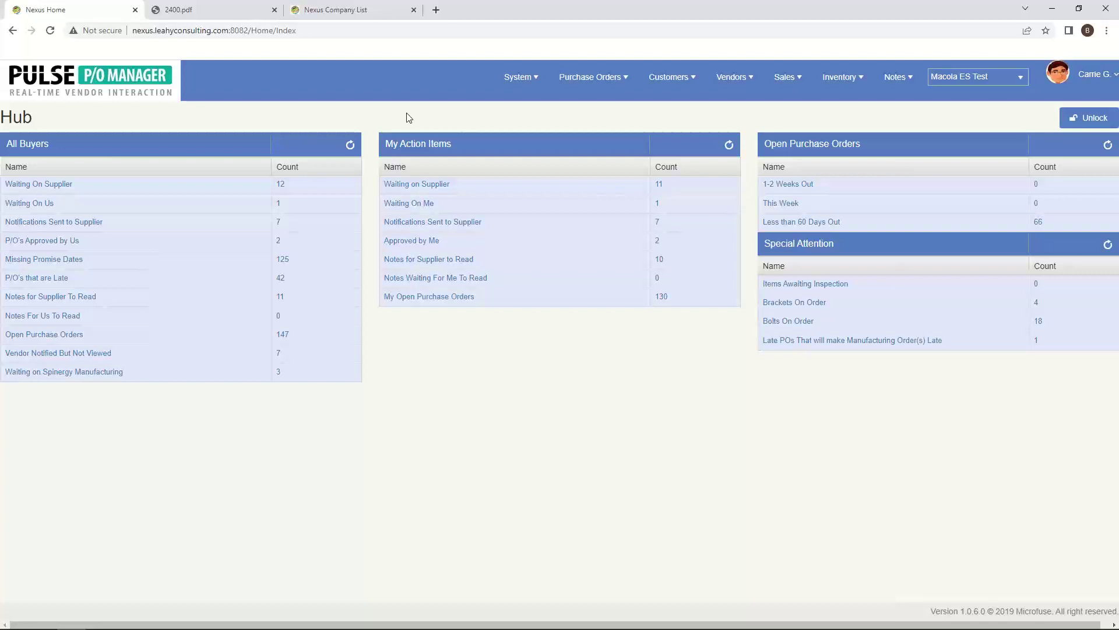
pyautogui.click(516, 81)
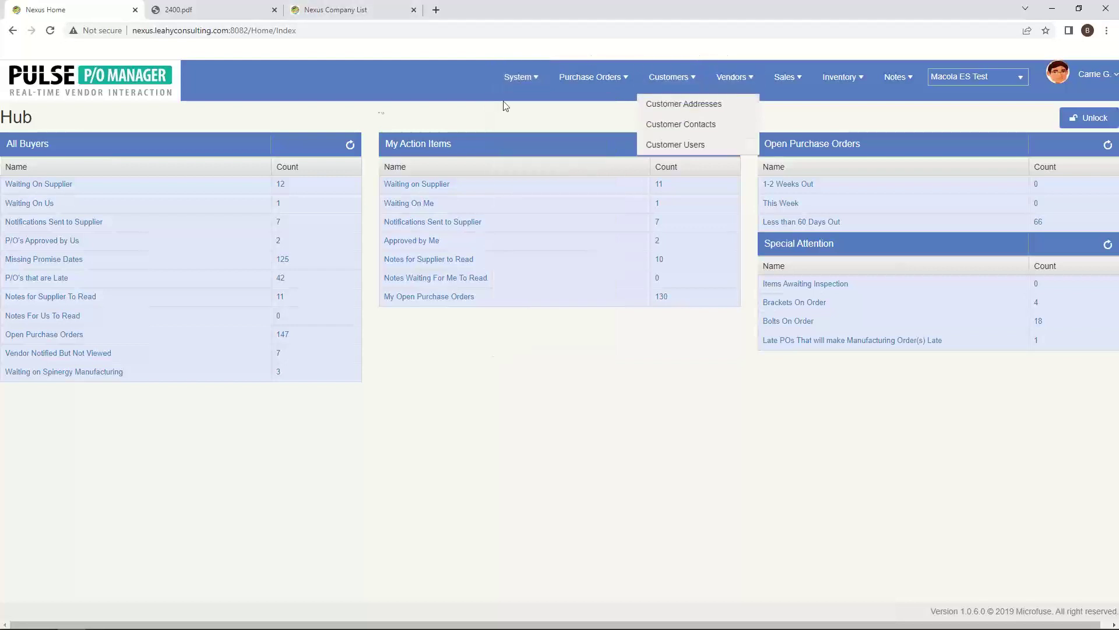
# Log out of the buyer account and log in with the supplier test account's saved e-mail and password
pyautogui.click(317, 30)
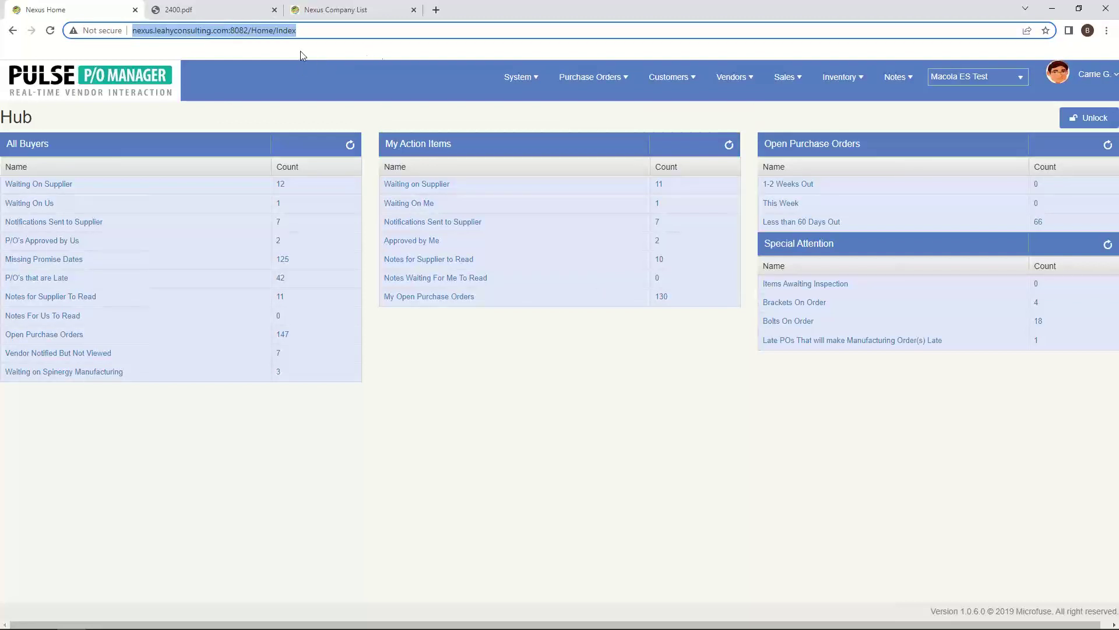
pyautogui.moveTo(796, 90)
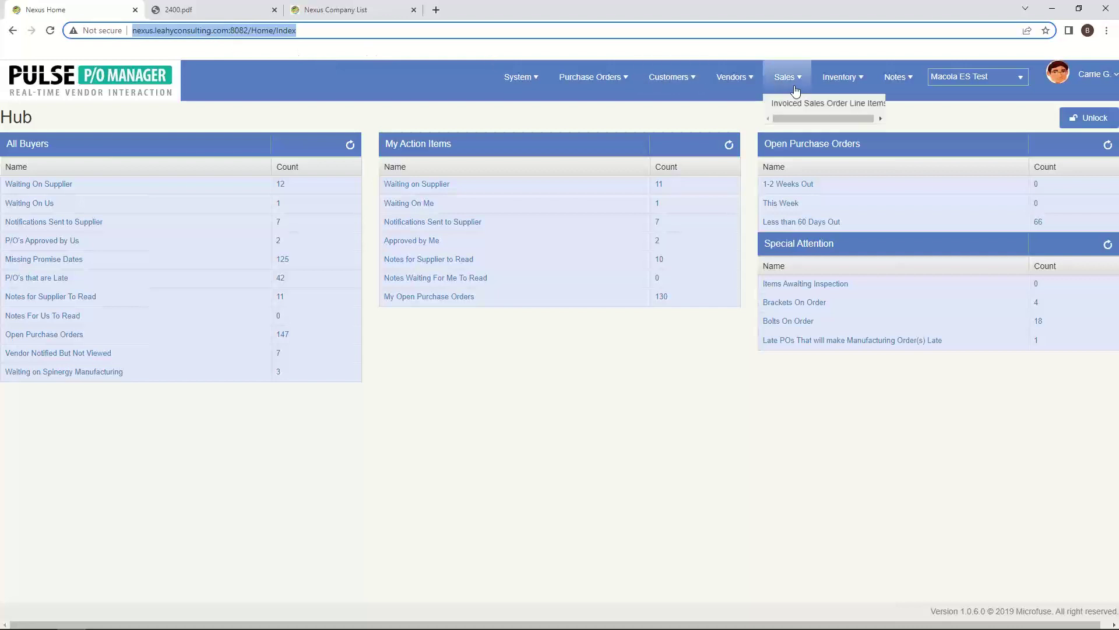
pyautogui.click(1095, 78)
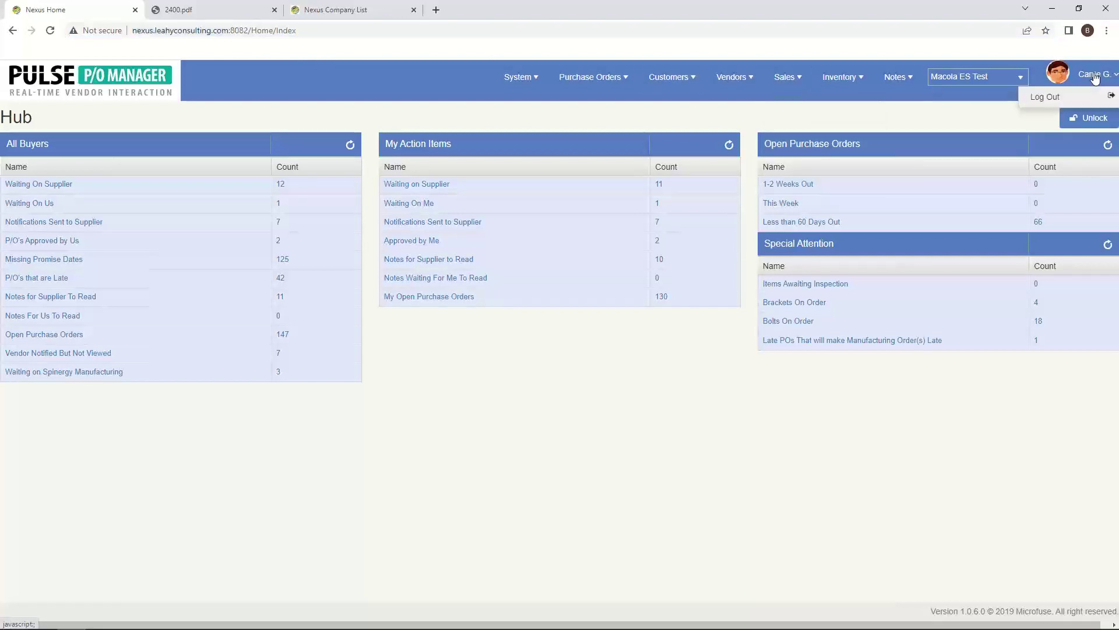
pyautogui.click(1060, 98)
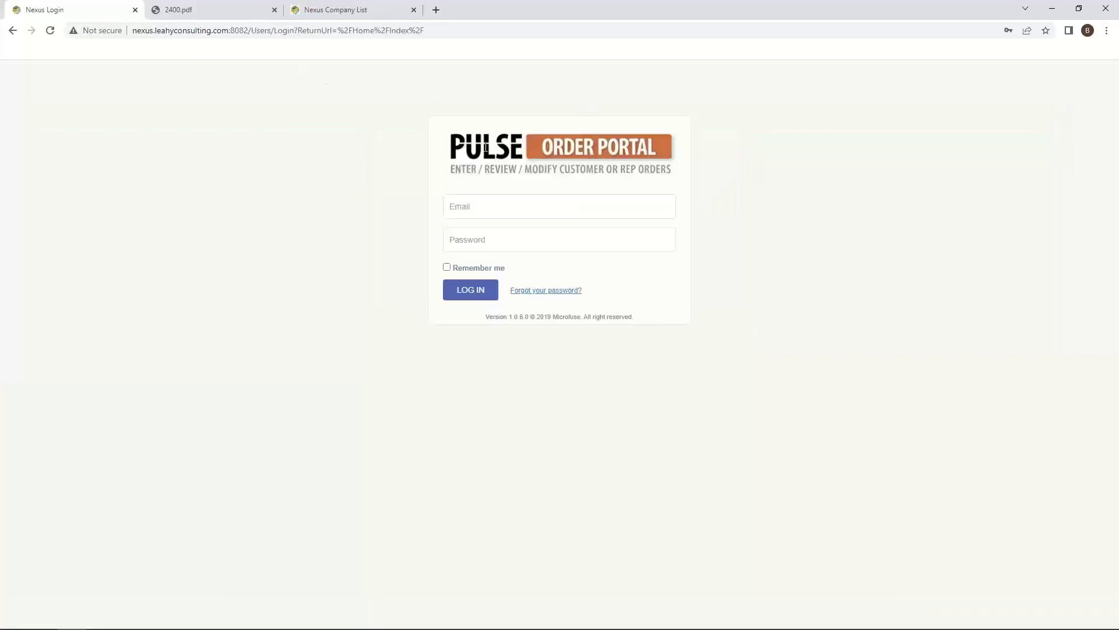
pyautogui.click(500, 210)
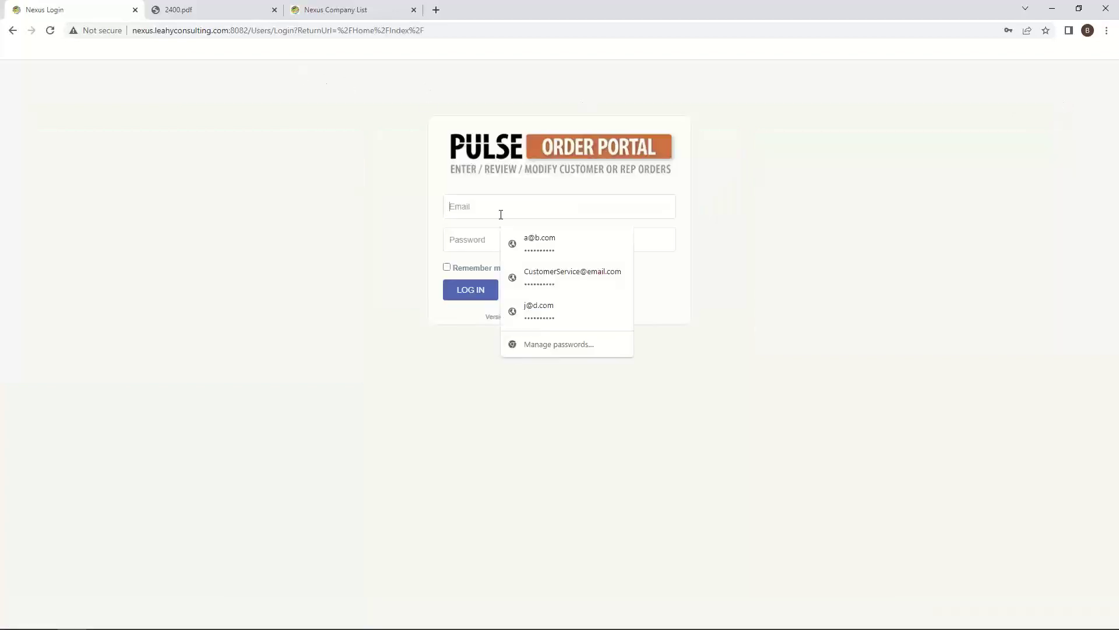
pyautogui.click(540, 304)
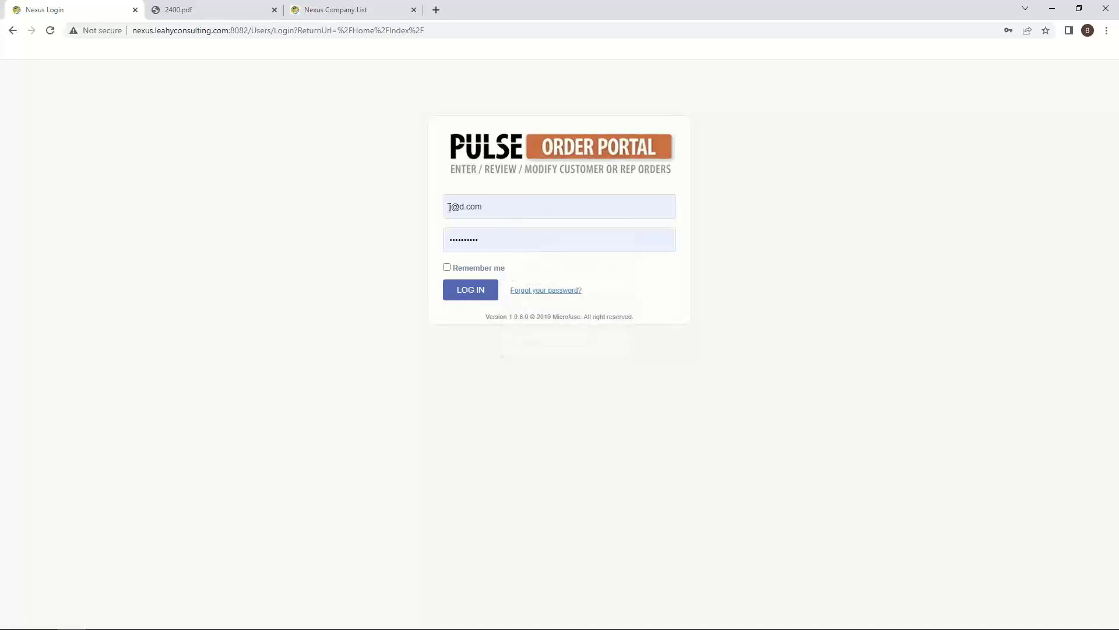
pyautogui.click(472, 290)
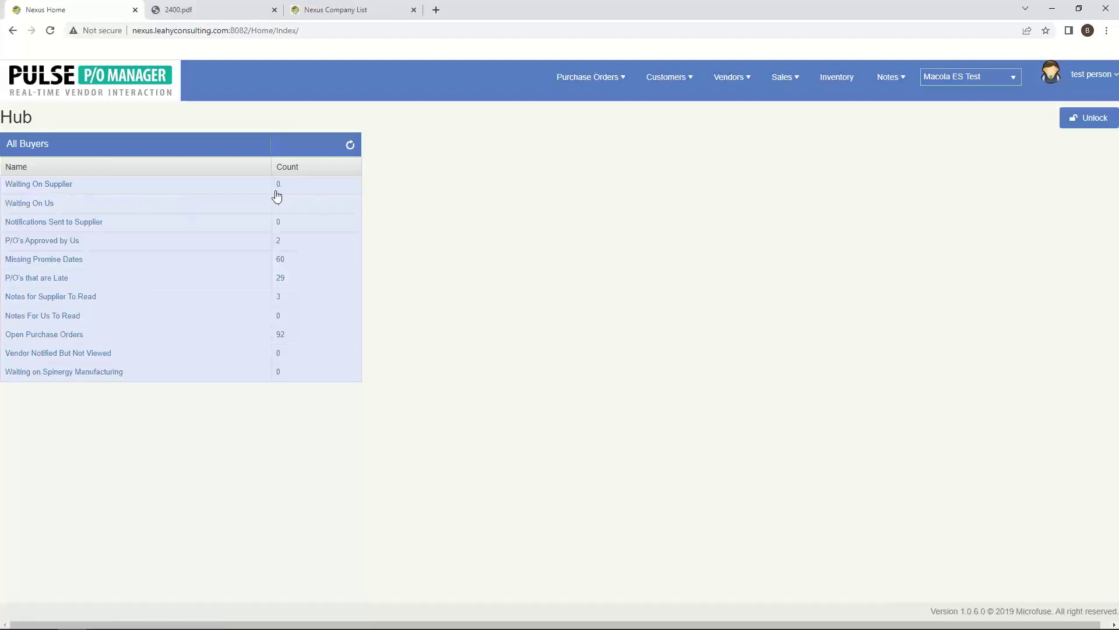
# Open the Waiting On Us list, check the order's buyer planner and last action, and open the Shimani Corporation purchase order
pyautogui.click(37, 204)
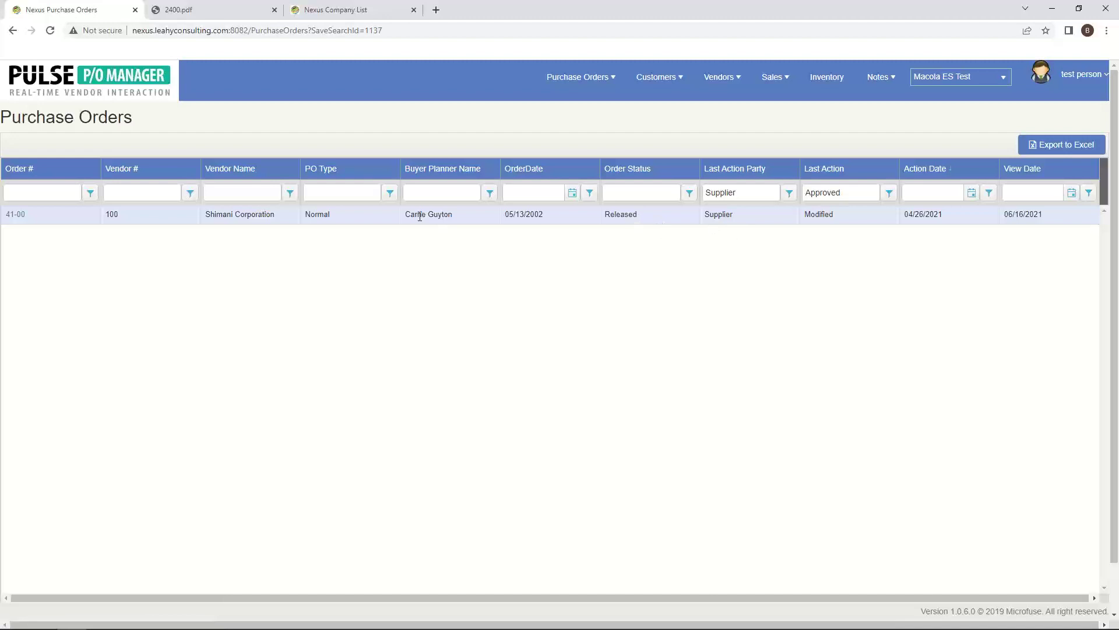
pyautogui.moveTo(420, 216); pyautogui.dragTo(455, 216)
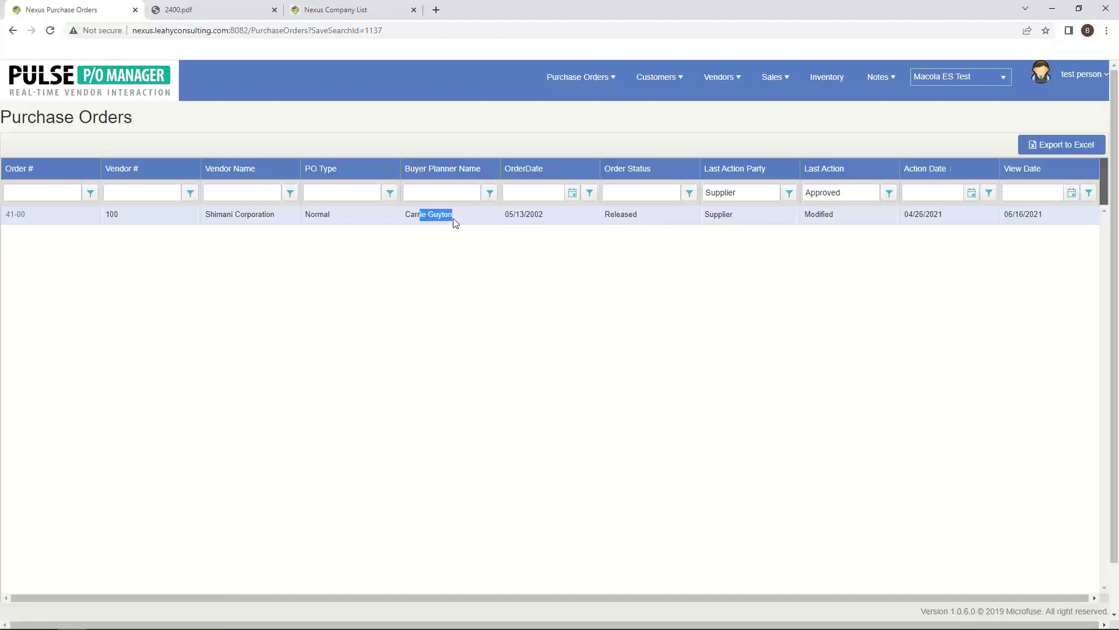
pyautogui.click(815, 215)
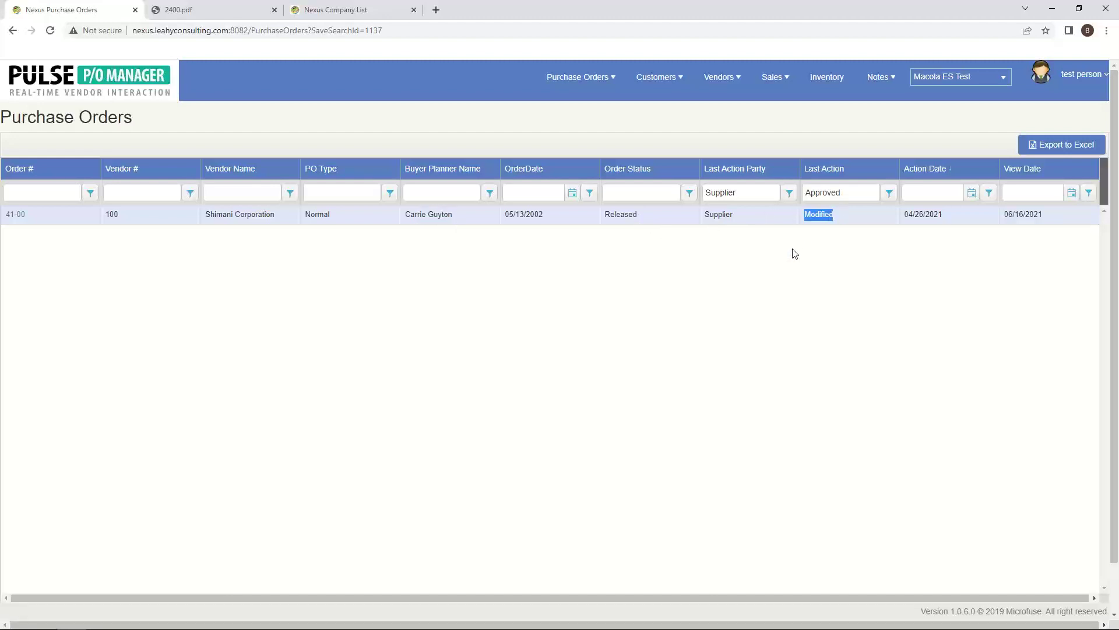
pyautogui.click(12, 215)
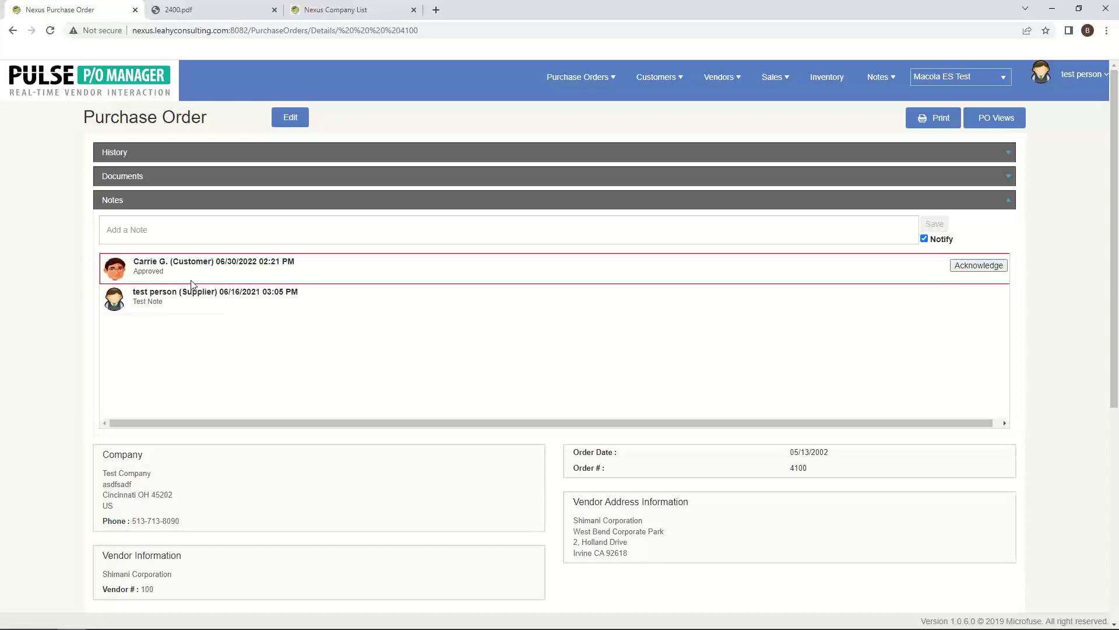
# Add the note "Modified the price." to the purchase order and save it with Notify enabled
pyautogui.click(136, 229)
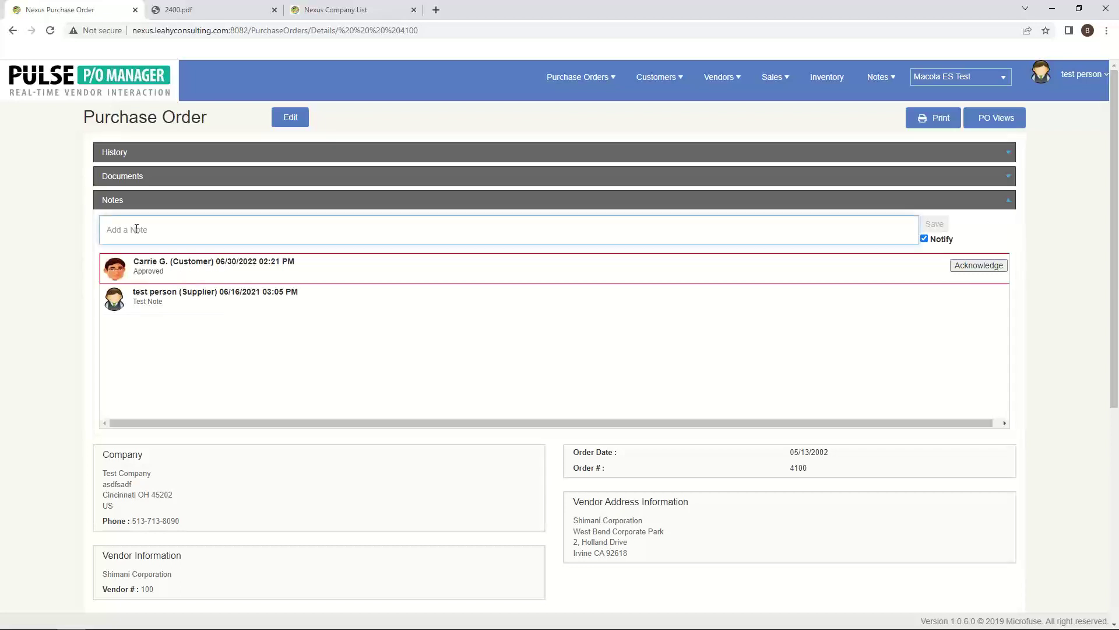
pyautogui.write('mOFl')
pyautogui.press('BackSpace')
pyautogui.press('BackSpace')
pyautogui.press('BackSpace')
pyautogui.write('Modieied the price')
pyautogui.click(933, 225)
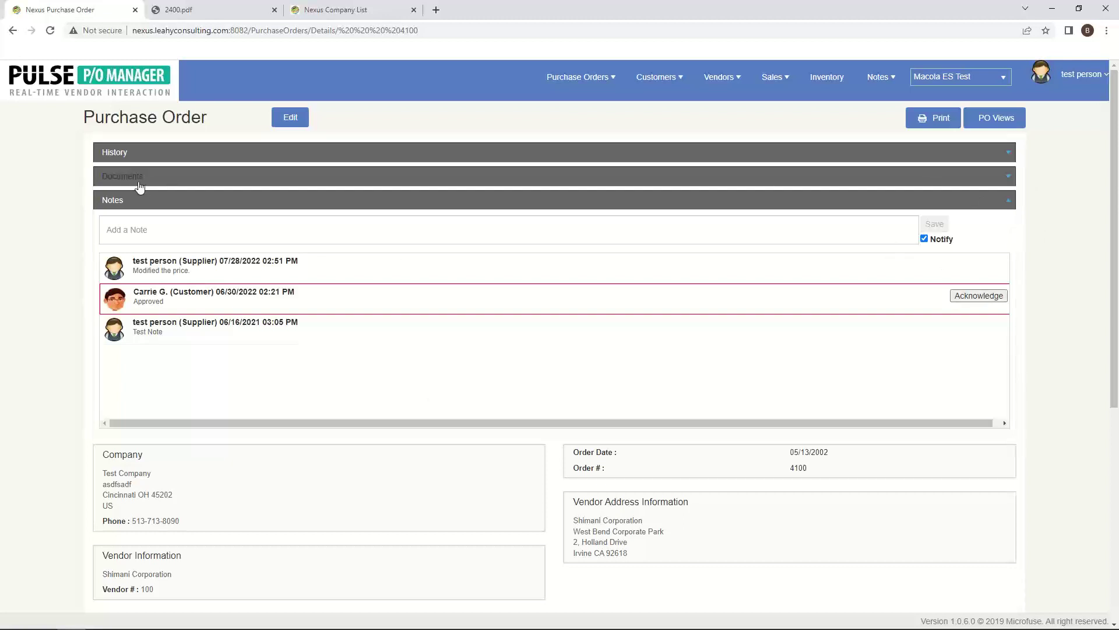
# Expand the order's History and its Modified entry, and examine which line item column and value were changed
pyautogui.click(131, 153)
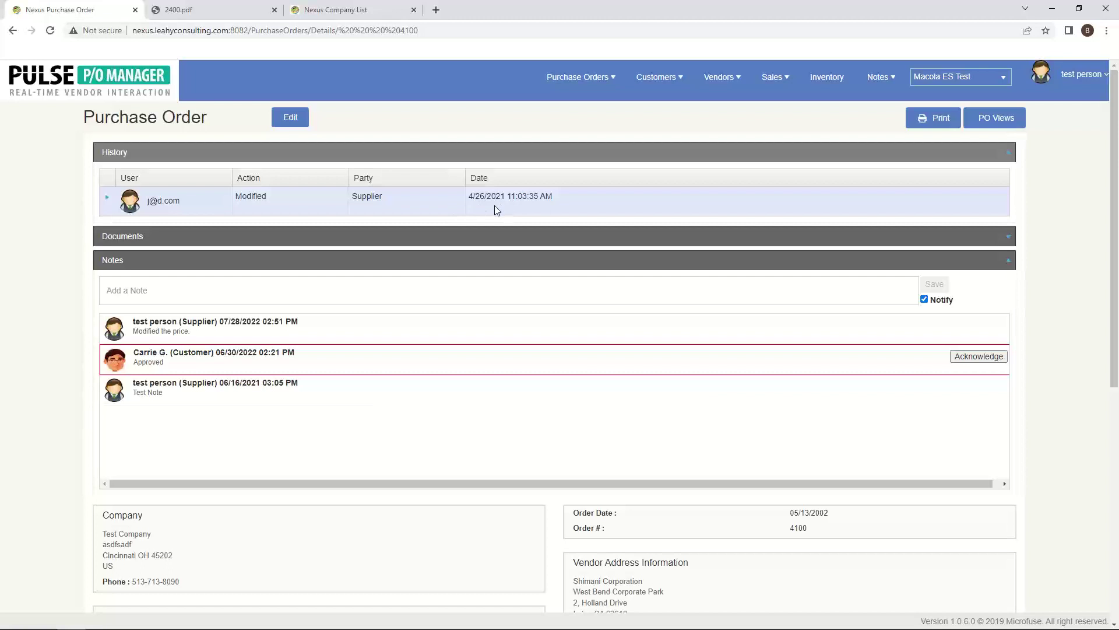
pyautogui.click(106, 198)
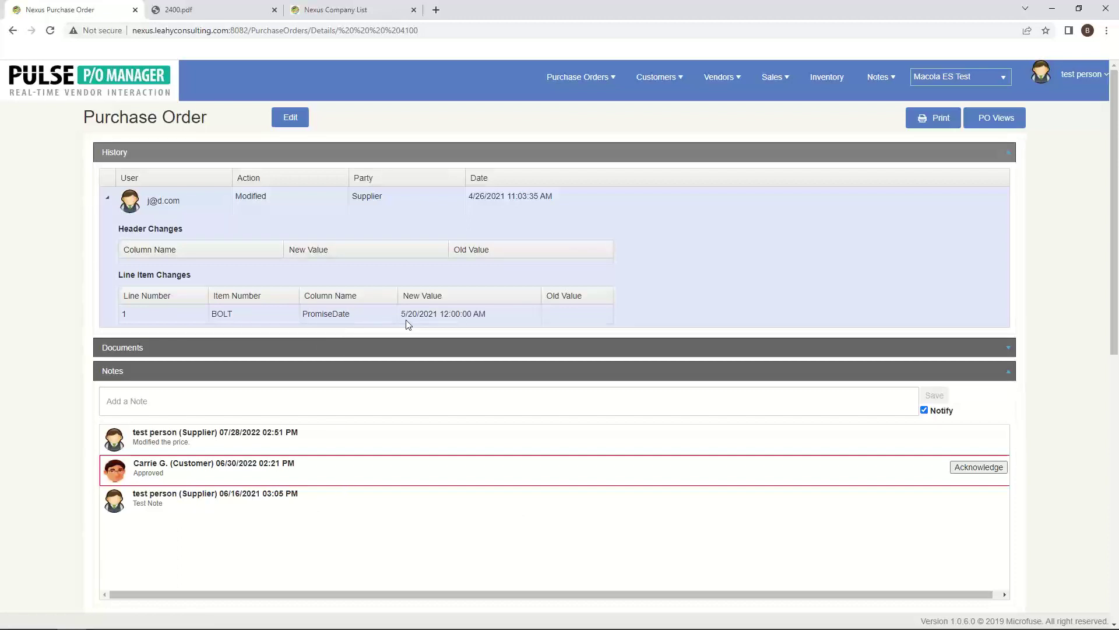
pyautogui.moveTo(439, 314); pyautogui.dragTo(399, 313)
pyautogui.doubleClick(314, 314)
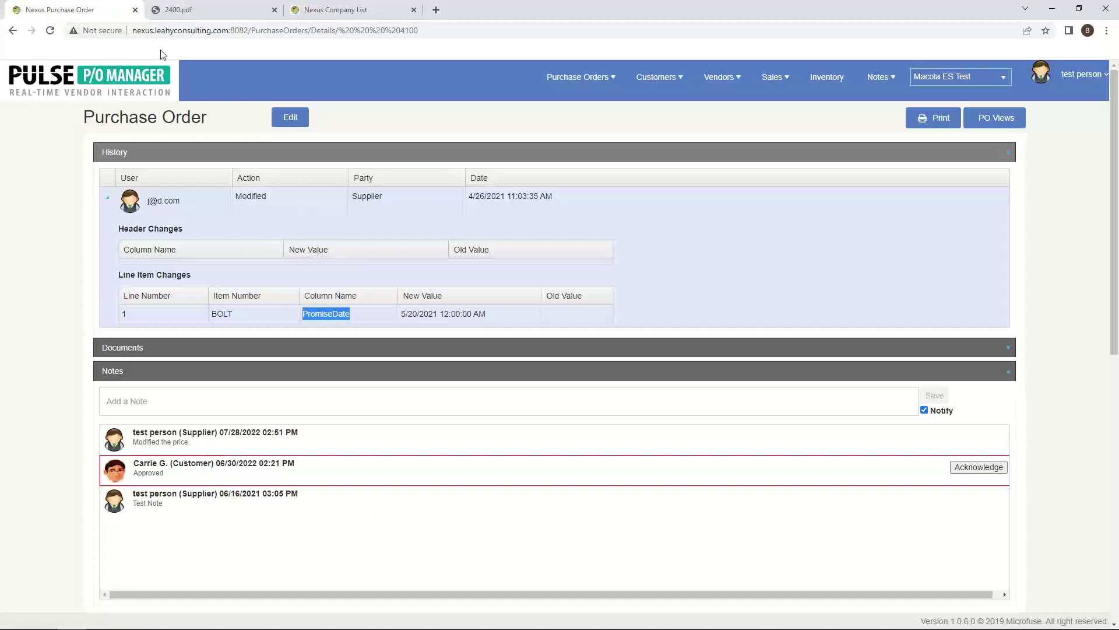
# Return to the Hub, log out of the supplier account, and log in with the buyer account's saved e-mail and password
pyautogui.click(80, 93)
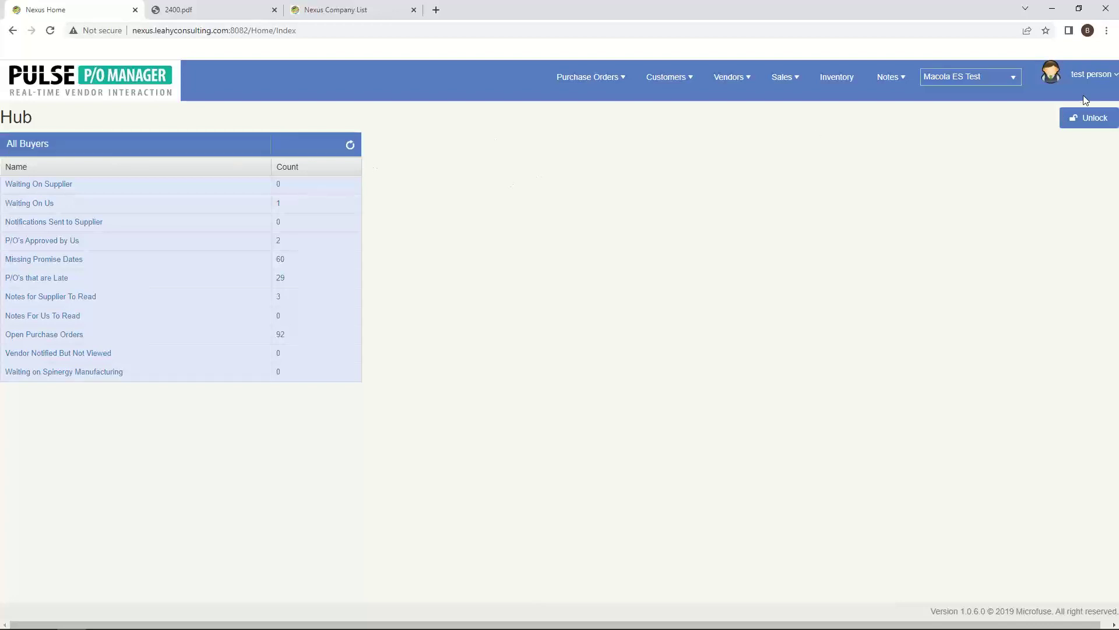
pyautogui.click(1095, 80)
pyautogui.click(1038, 98)
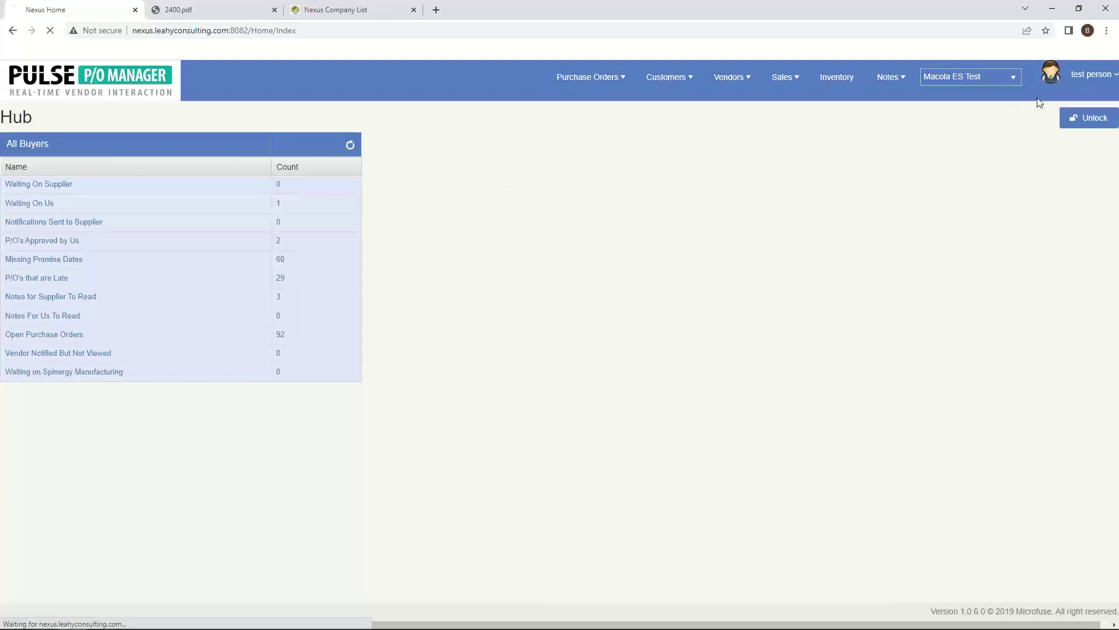
pyautogui.click(499, 206)
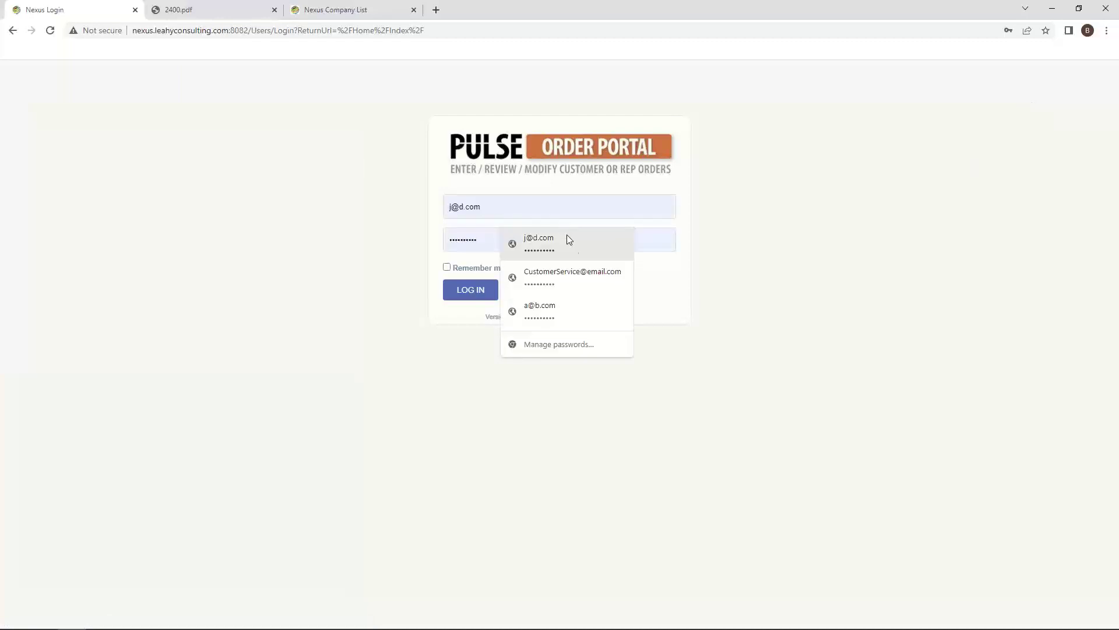
pyautogui.click(561, 310)
pyautogui.click(469, 291)
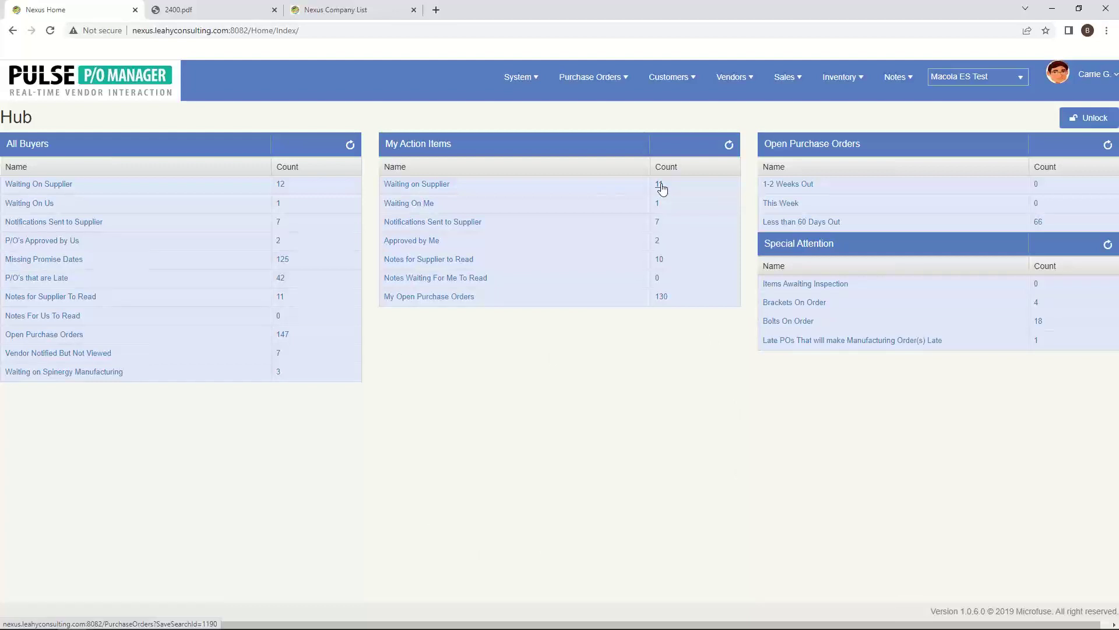
# Review the Notes for Supplier to Read list under My Action Items and return to the Hub
pyautogui.click(659, 262)
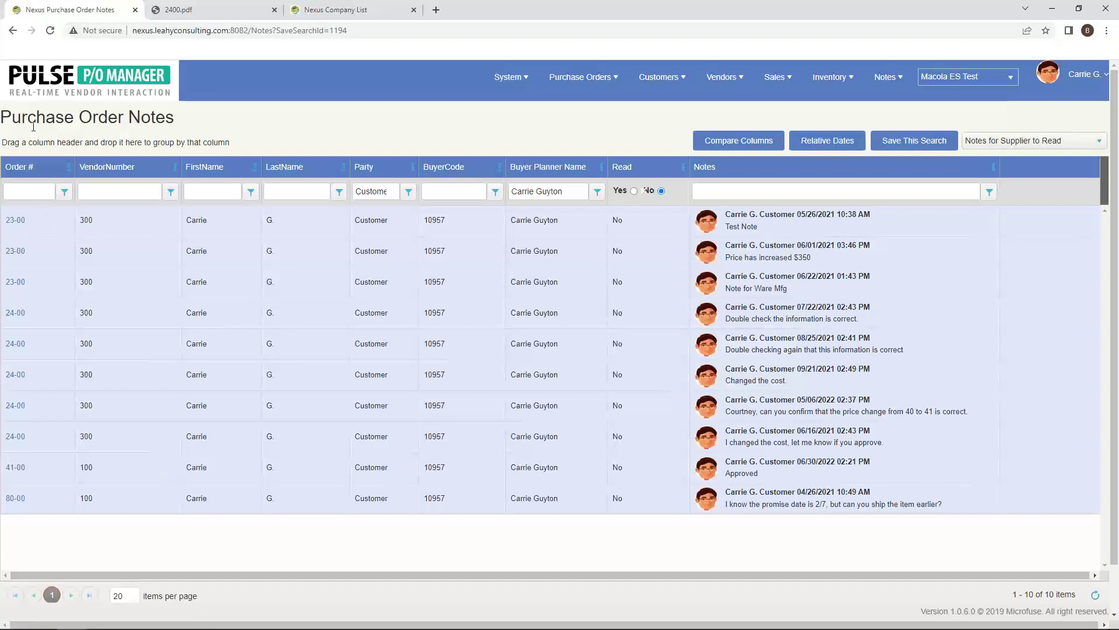
pyautogui.click(61, 92)
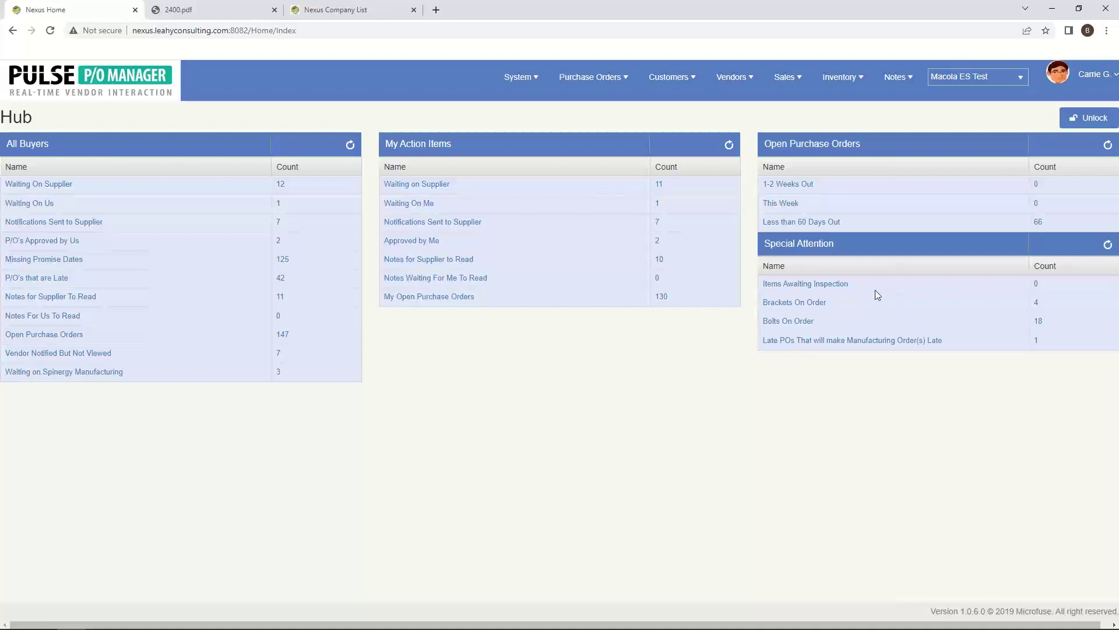
# Open the All Buyers Waiting On Supplier list and filter the vendor name to Compagnolo Manufacturer
pyautogui.click(54, 185)
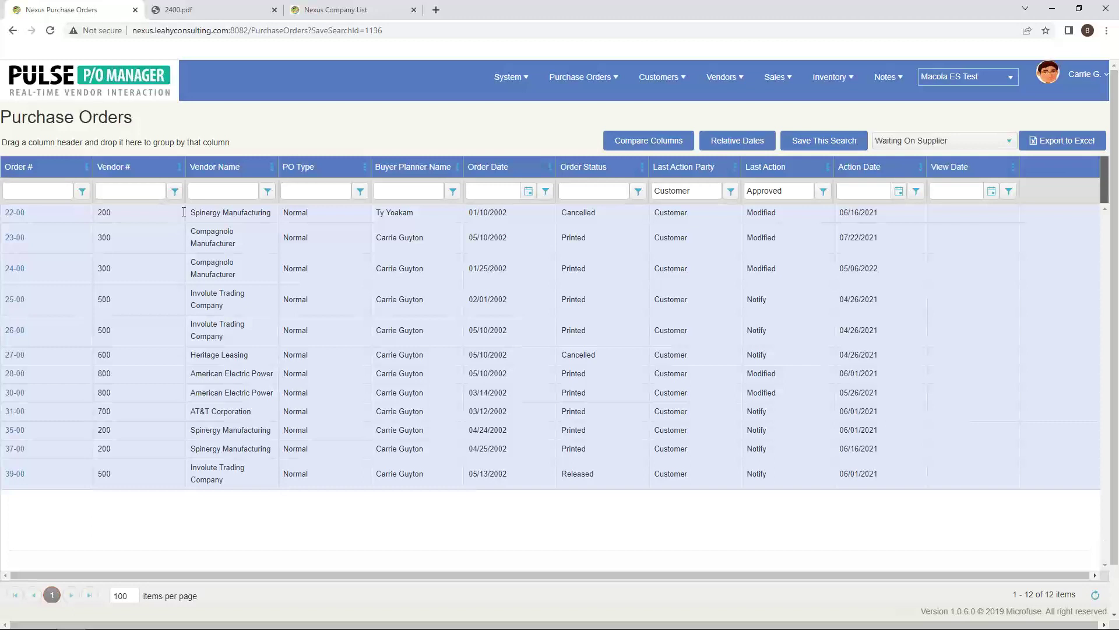
pyautogui.click(222, 191)
pyautogui.write('comp')
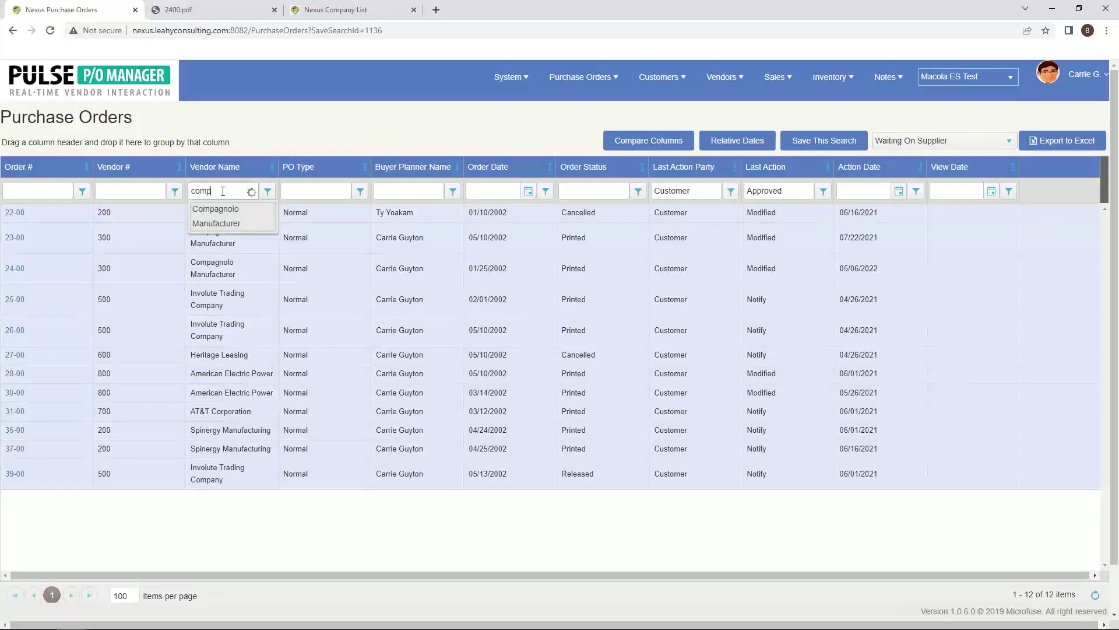
pyautogui.click(223, 218)
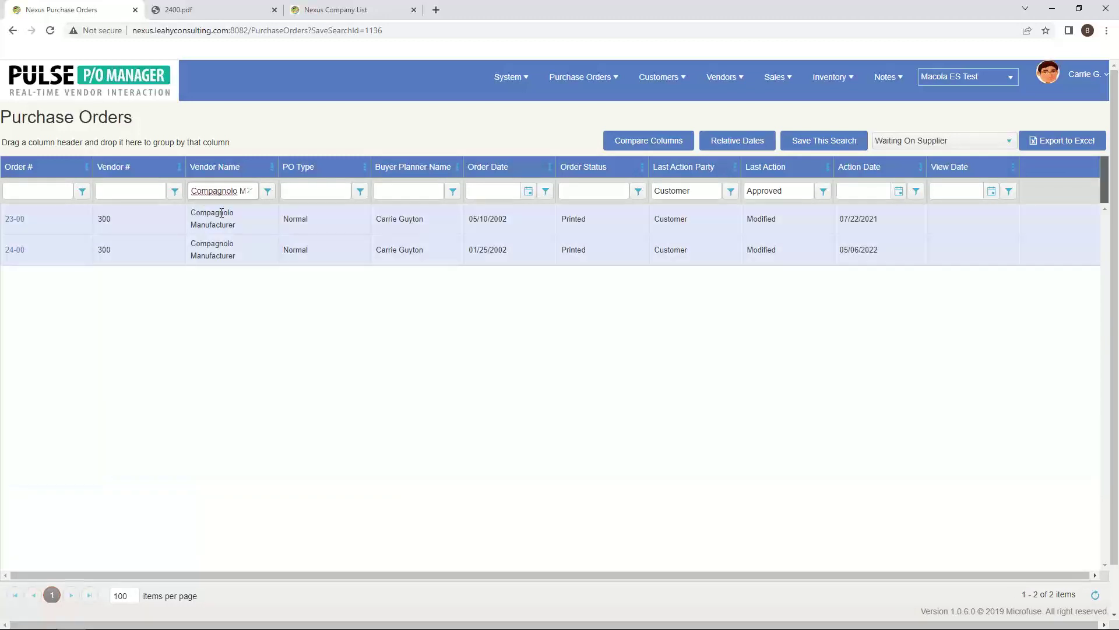
# Open the Compagnolo Manufacturer purchase order dated 01/25/2002 and look over its line items
pyautogui.click(14, 250)
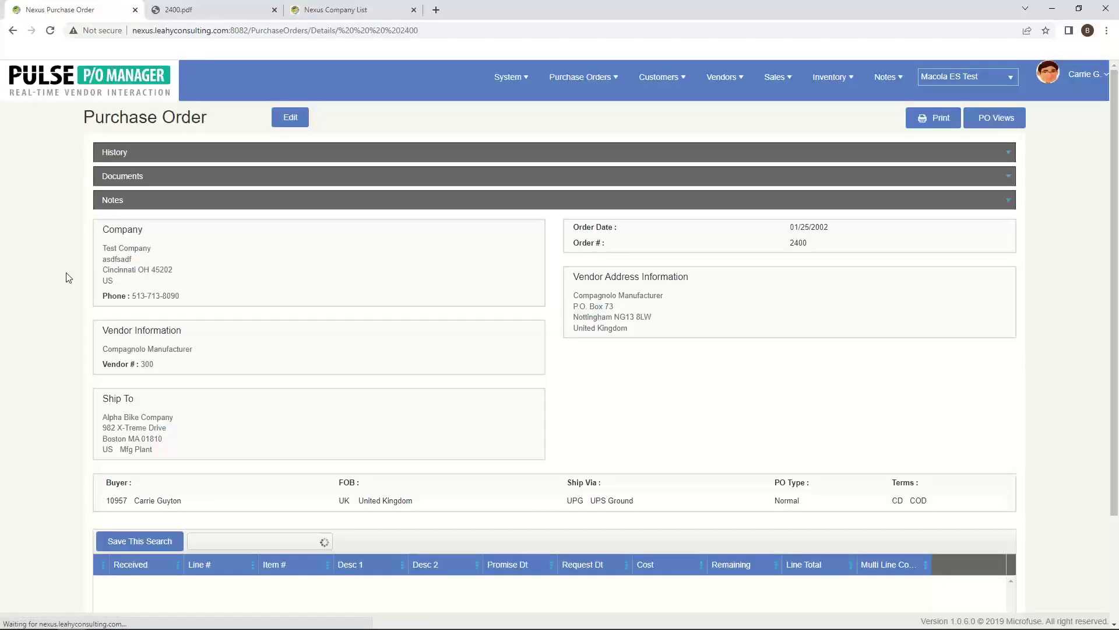
pyautogui.scroll(-2, 195, 360)
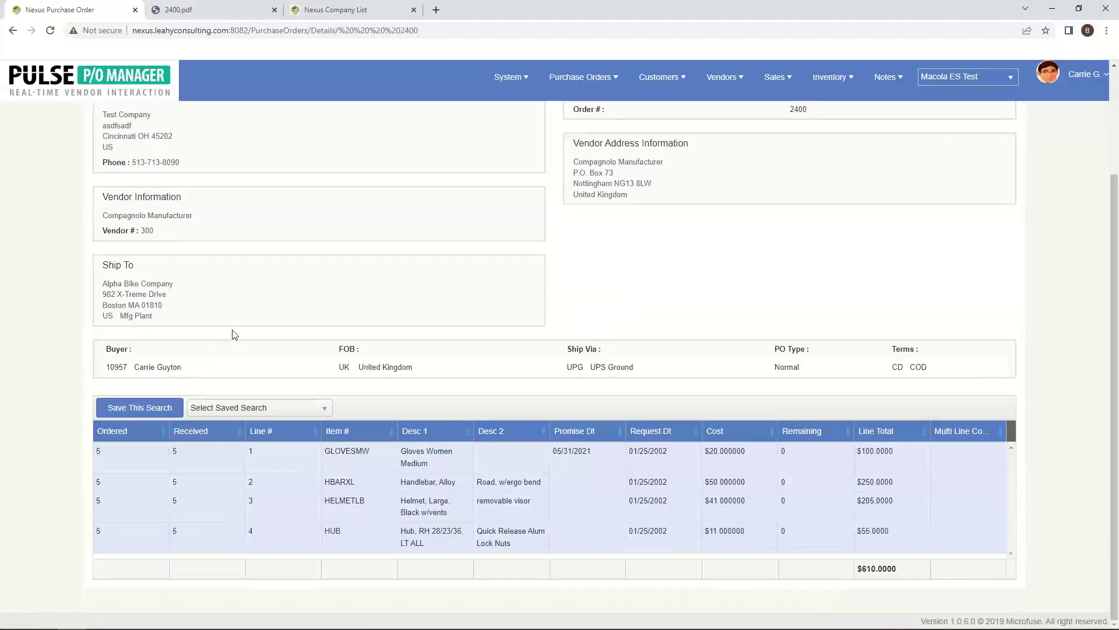
pyautogui.scroll(2, 233, 334)
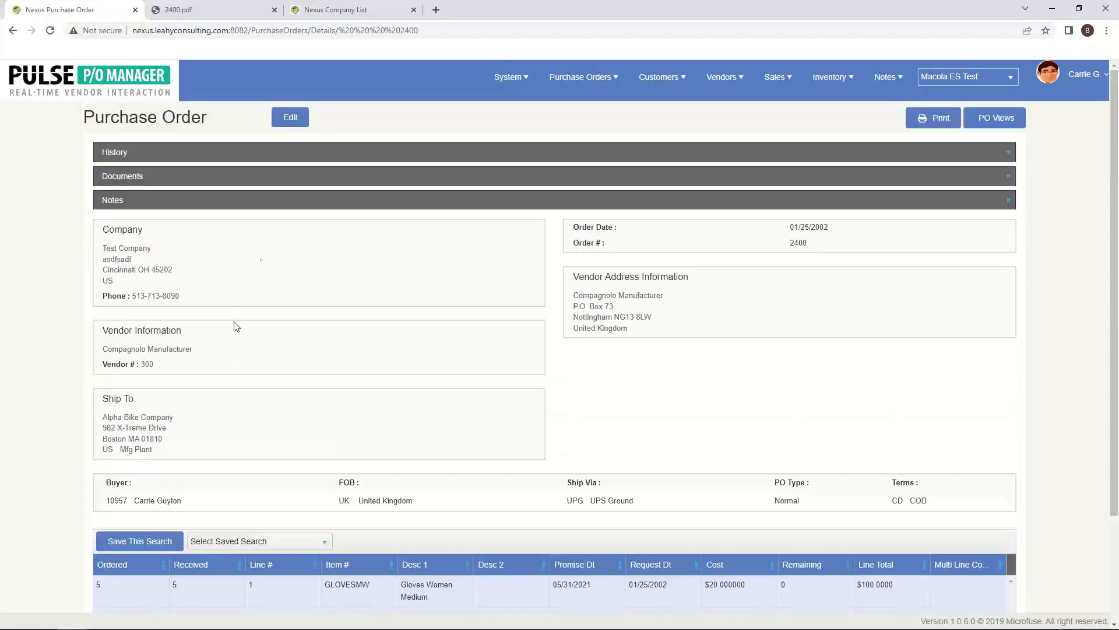
# Edit the purchase order to set the HUB line item's ordered quantity to 6, save it, and review the updated line items
pyautogui.click(295, 117)
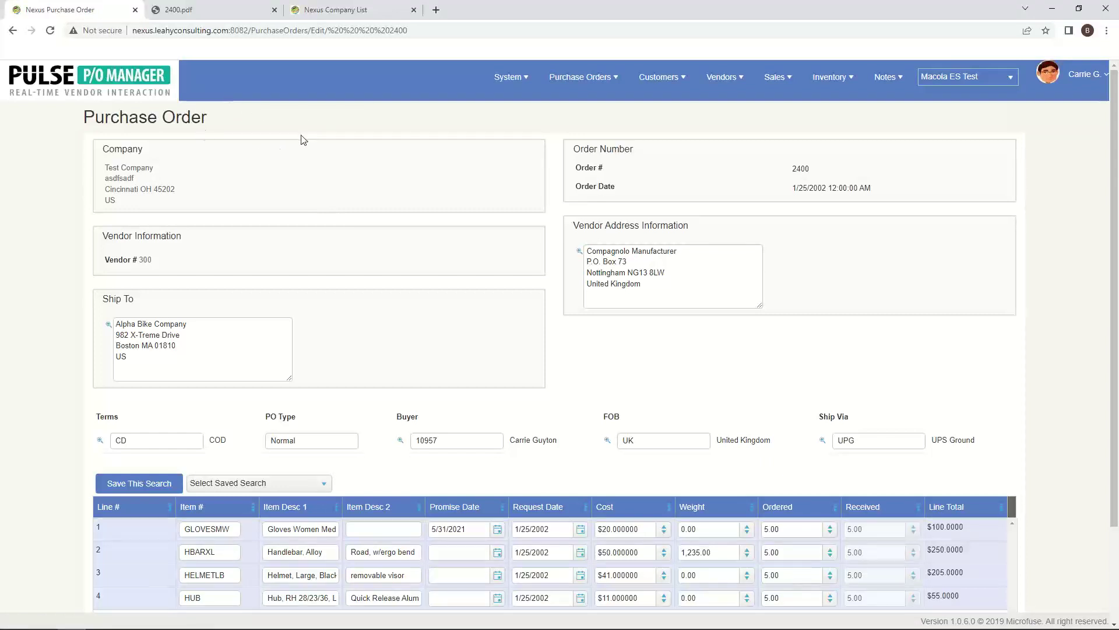
pyautogui.scroll(-2, 362, 282)
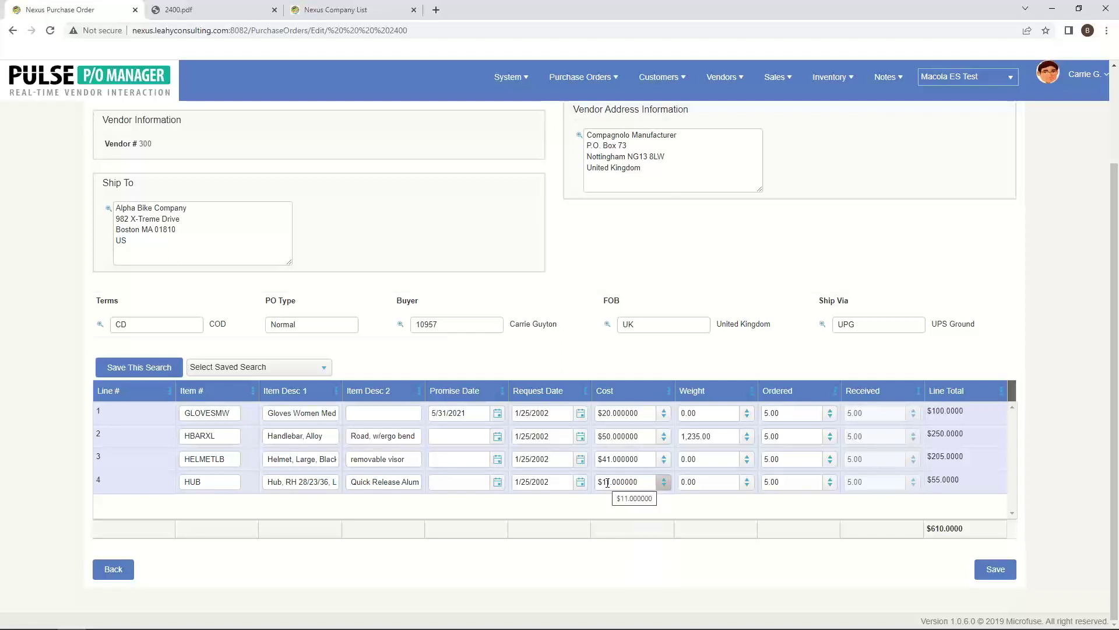
pyautogui.click(771, 485)
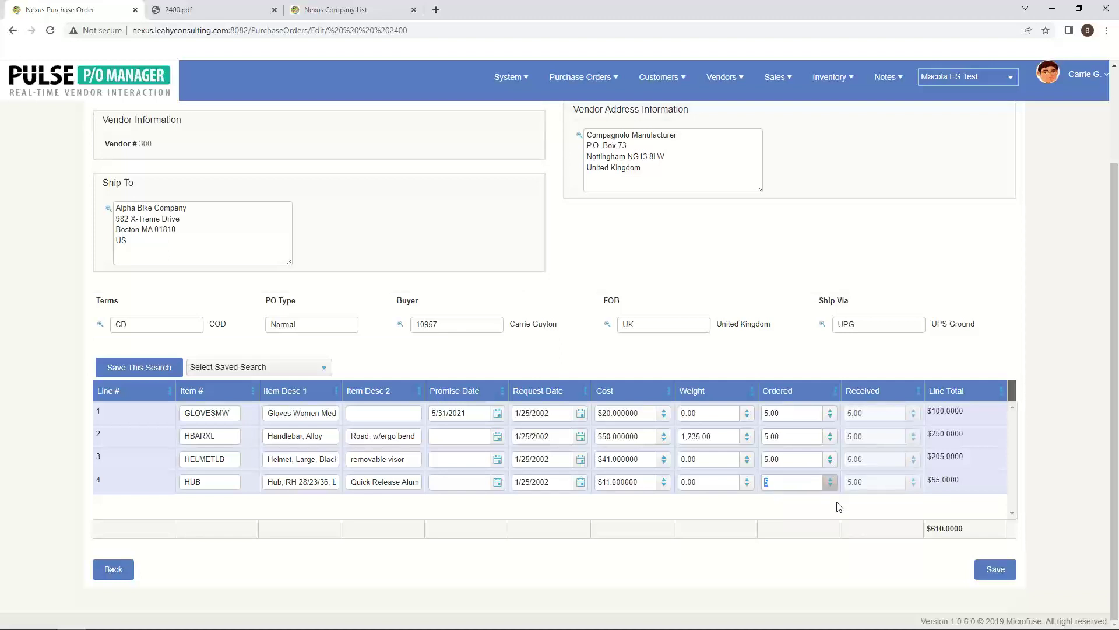
pyautogui.press('Tab')
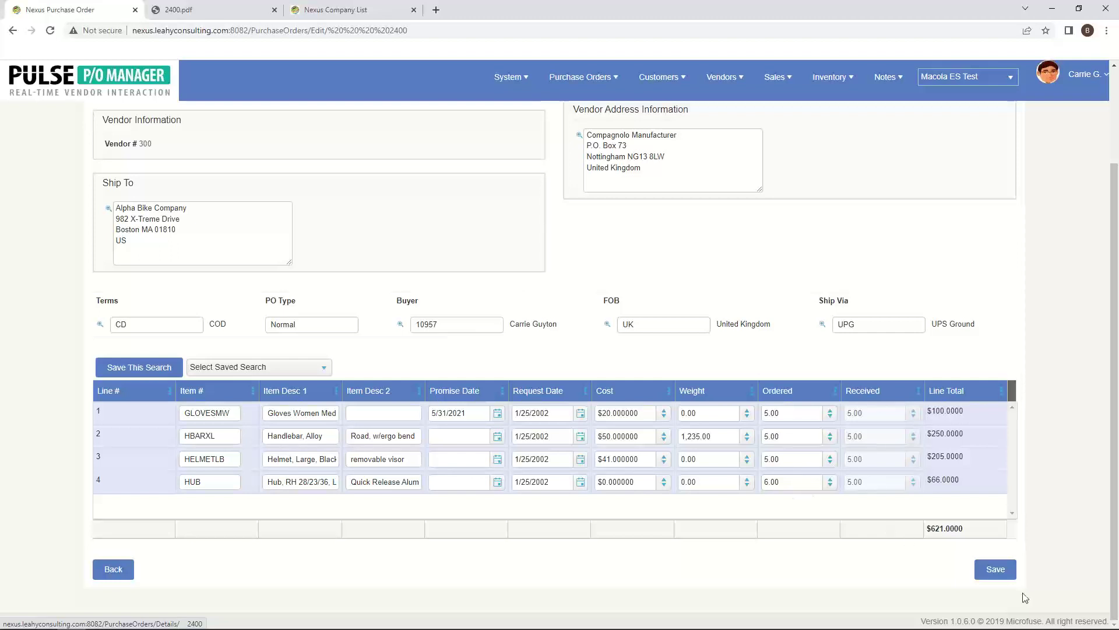
pyautogui.click(994, 578)
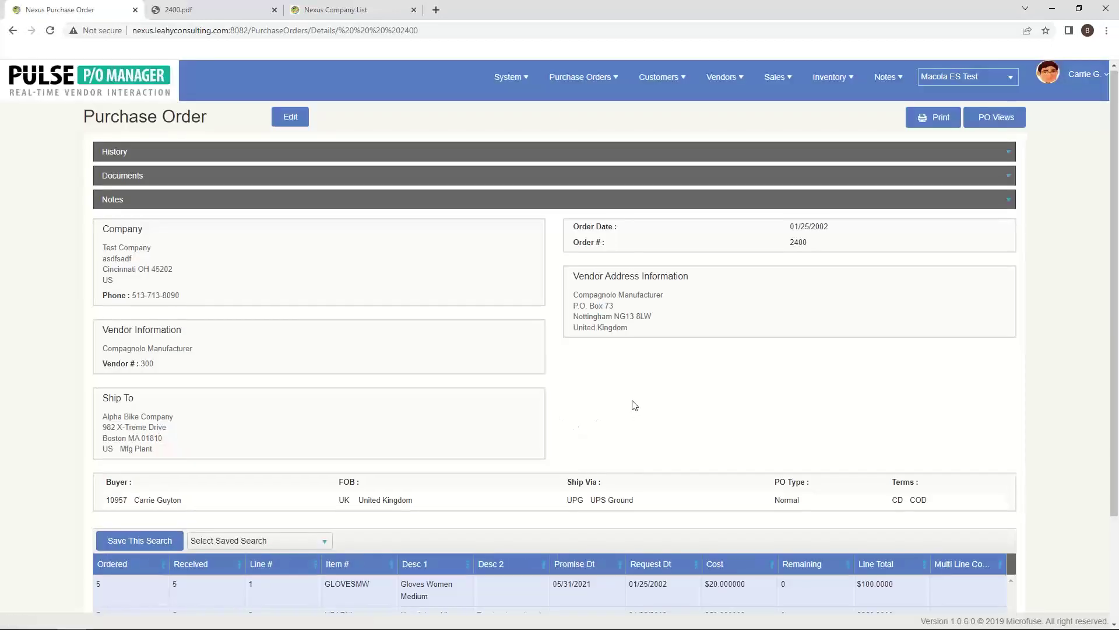
pyautogui.scroll(-2, 633, 406)
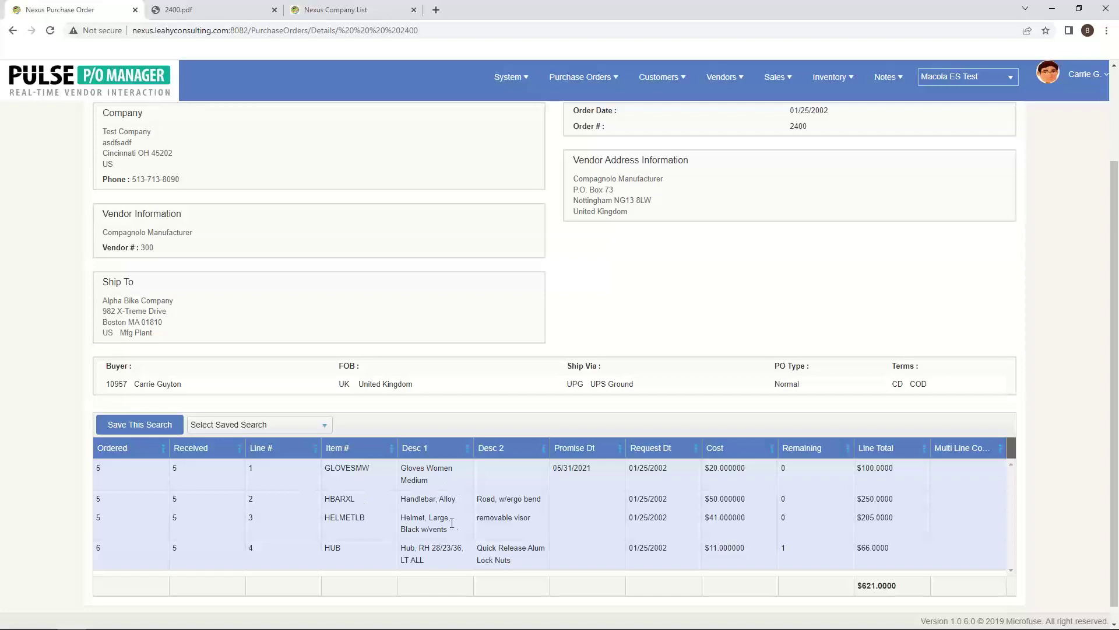
pyautogui.scroll(2, 296, 369)
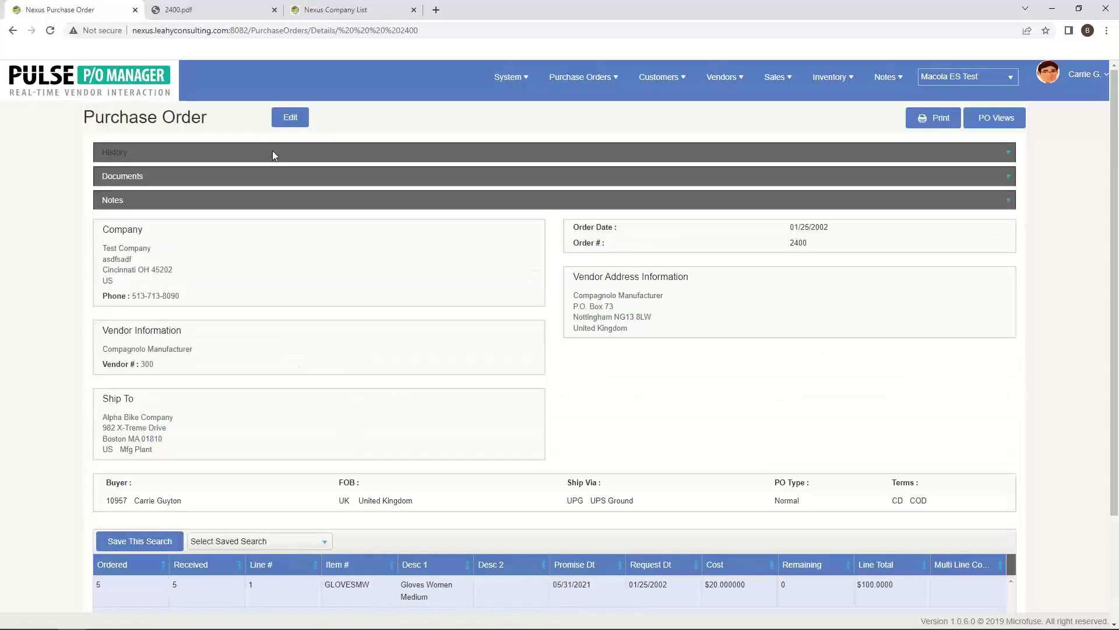
# Open the purchase order for editing, look over its header fields and line items, and go back without saving
pyautogui.click(288, 115)
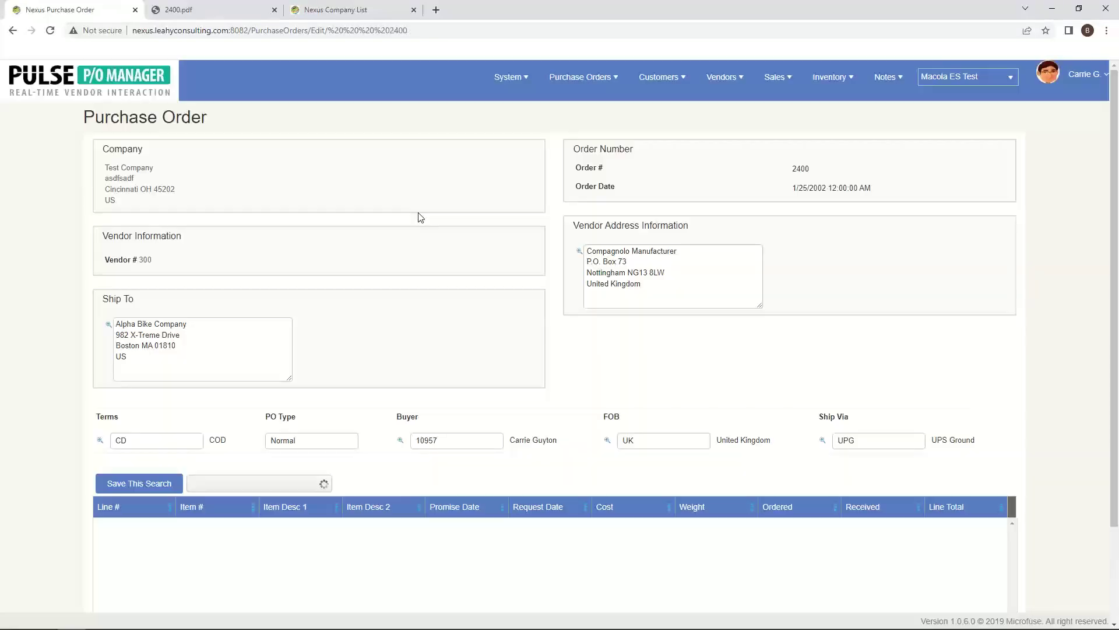
pyautogui.scroll(-2, 459, 392)
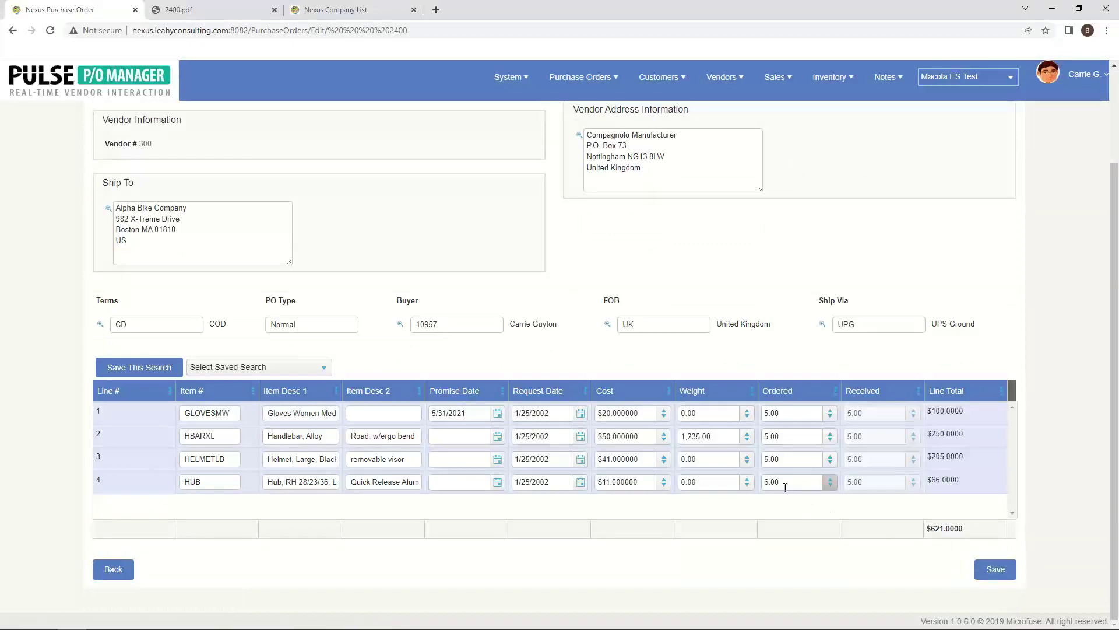
pyautogui.scroll(2, 456, 457)
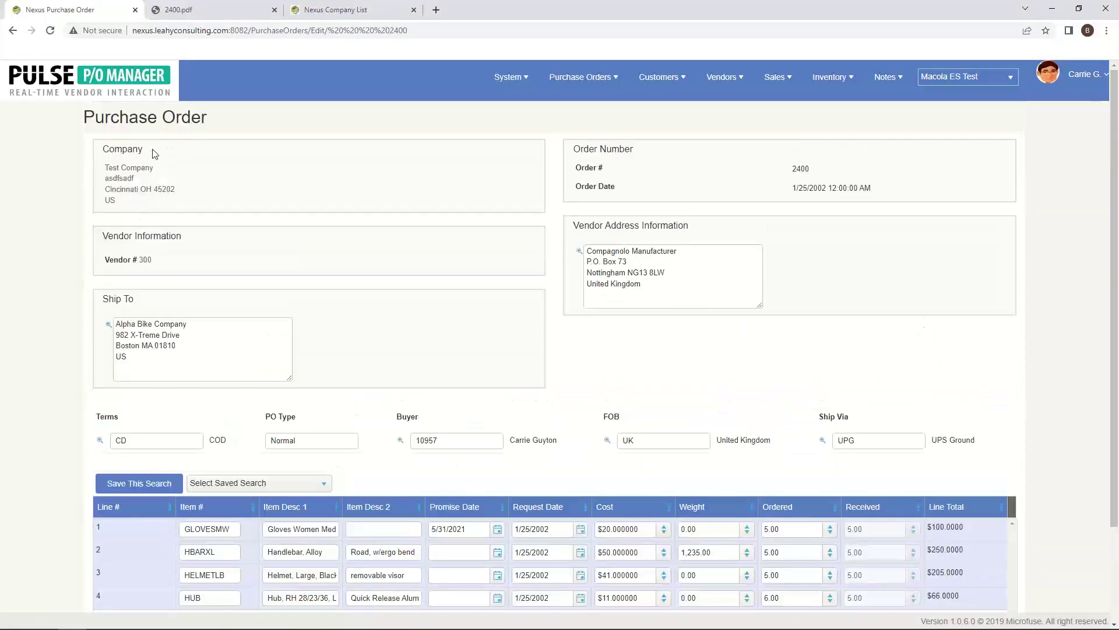
pyautogui.scroll(-2, 512, 362)
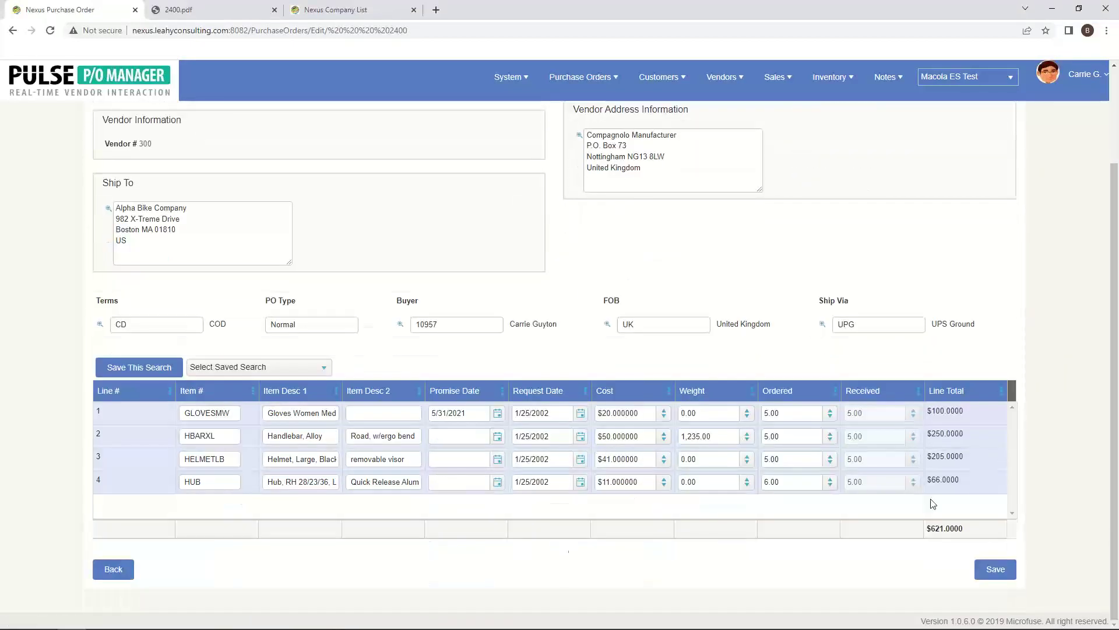
pyautogui.click(102, 576)
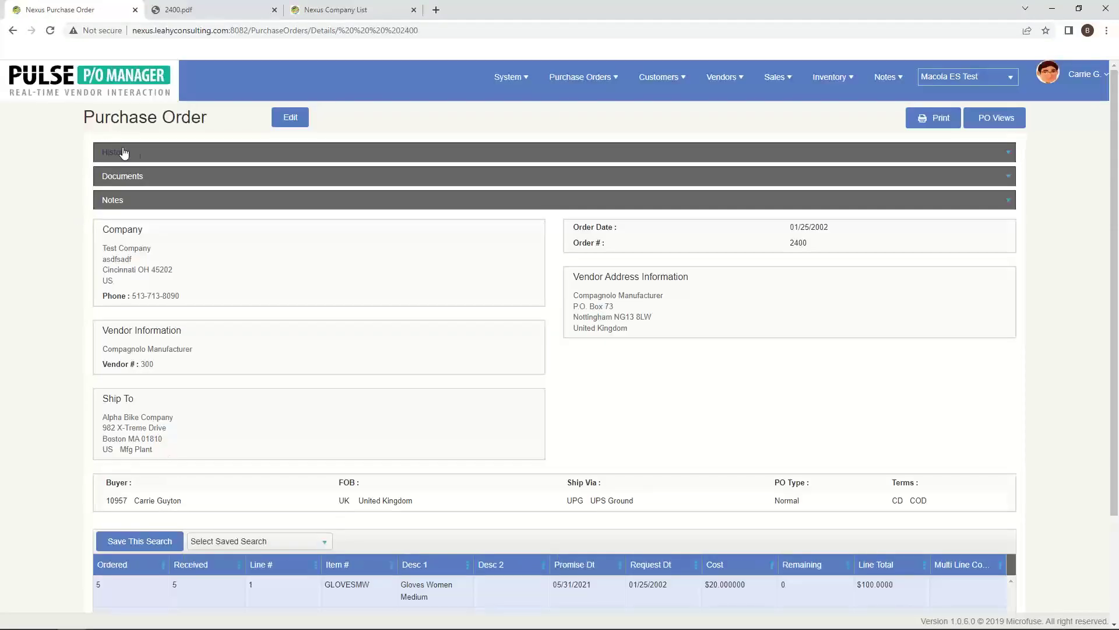
# Expand the purchase order's history, examine the line item changes of the 7/28/2022 modification, and collapse the history
pyautogui.click(138, 152)
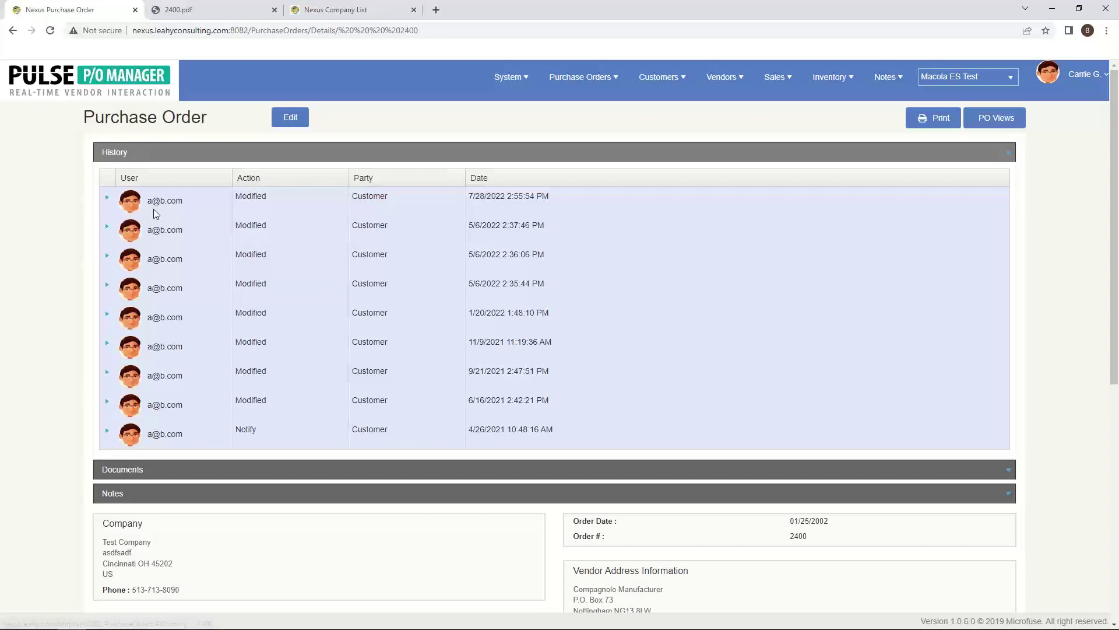
pyautogui.moveTo(473, 197); pyautogui.dragTo(530, 197)
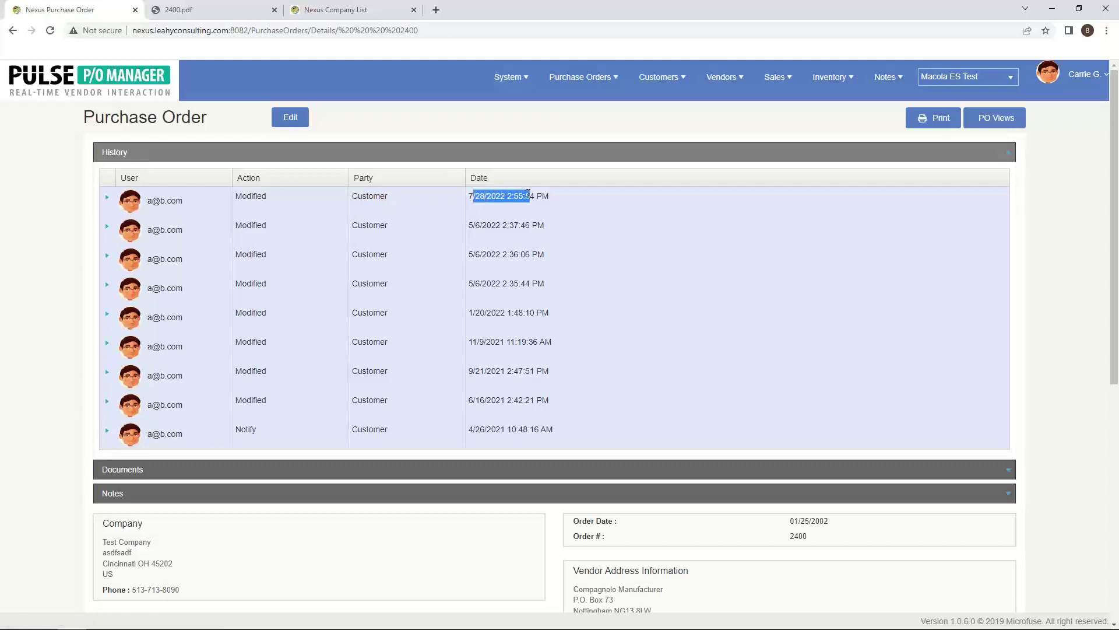
pyautogui.click(107, 197)
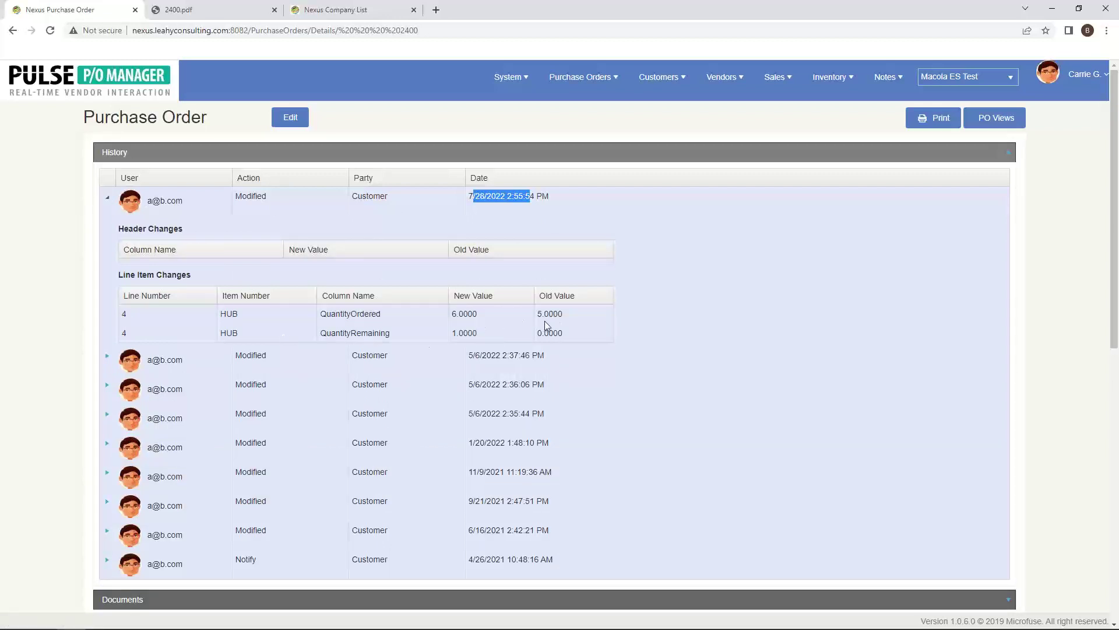
pyautogui.moveTo(567, 313); pyautogui.dragTo(527, 314)
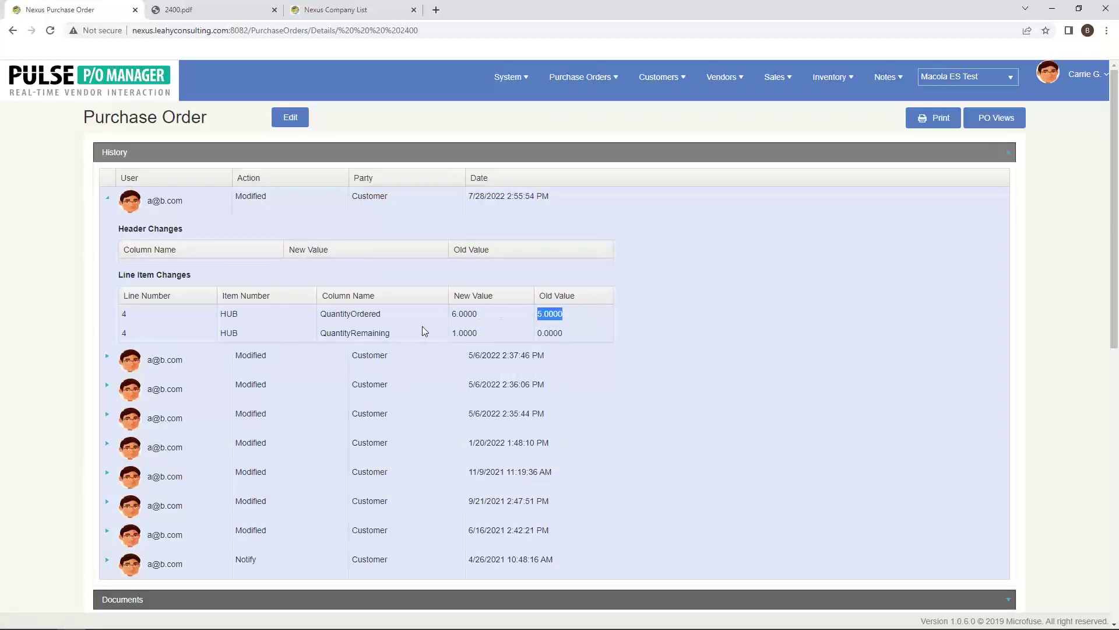
pyautogui.doubleClick(458, 316)
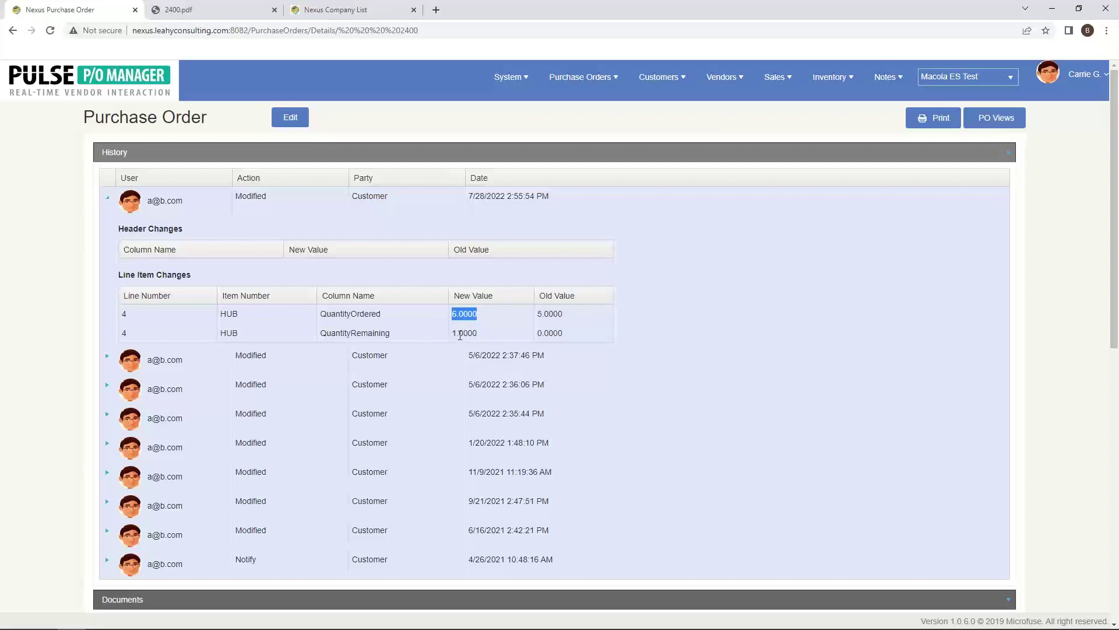
pyautogui.click(108, 202)
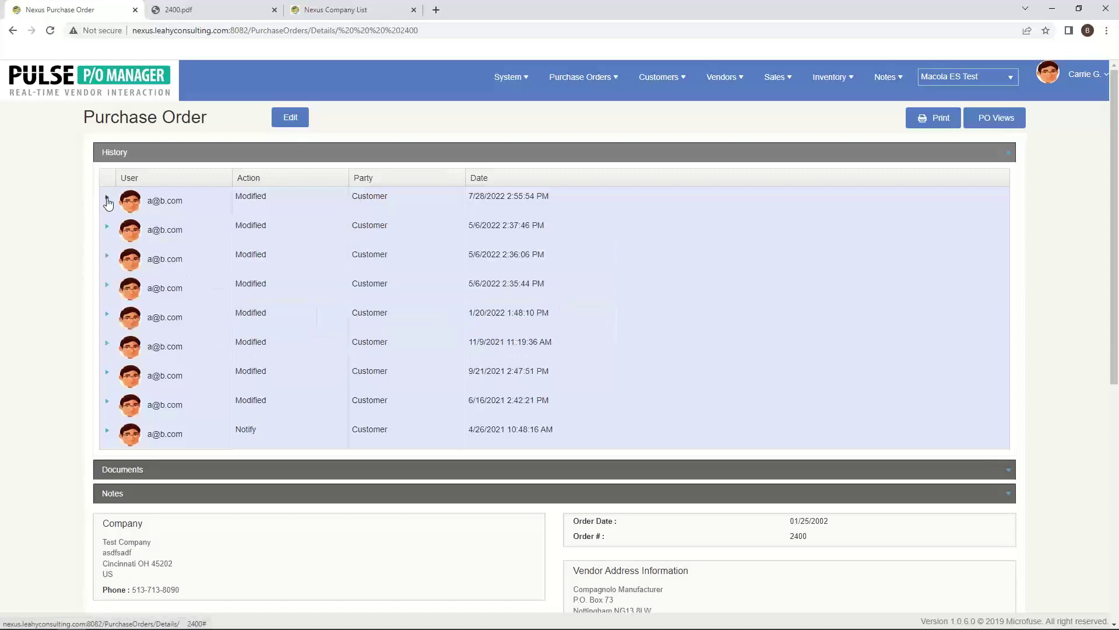
pyautogui.click(126, 154)
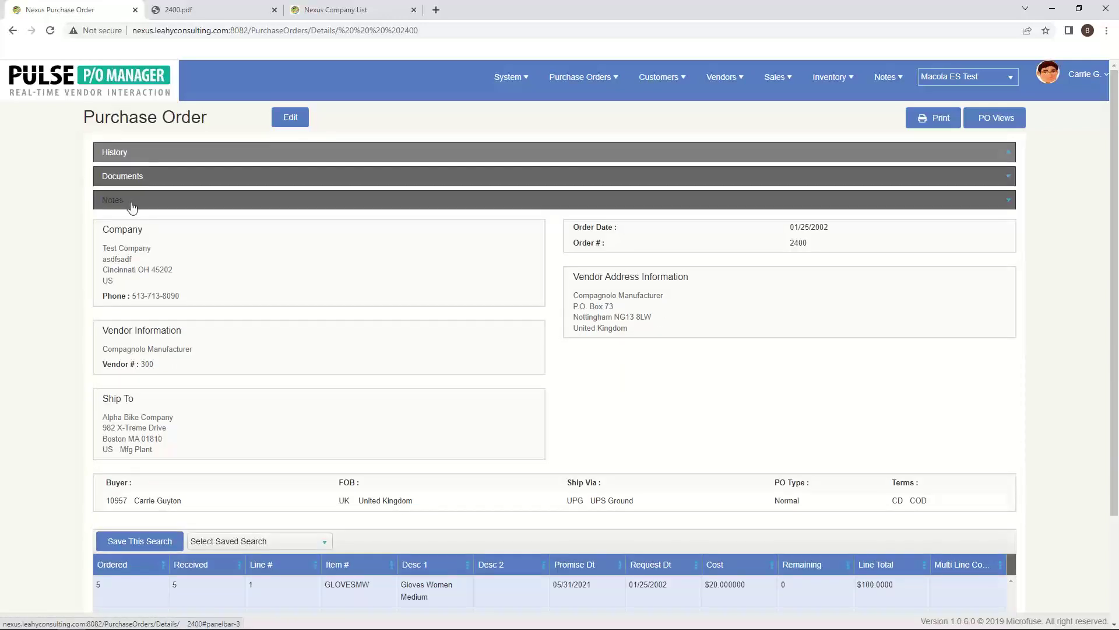
# Add the note "Adding Note" to the purchase order with Notify enabled, save it, and collapse the notes
pyautogui.click(131, 205)
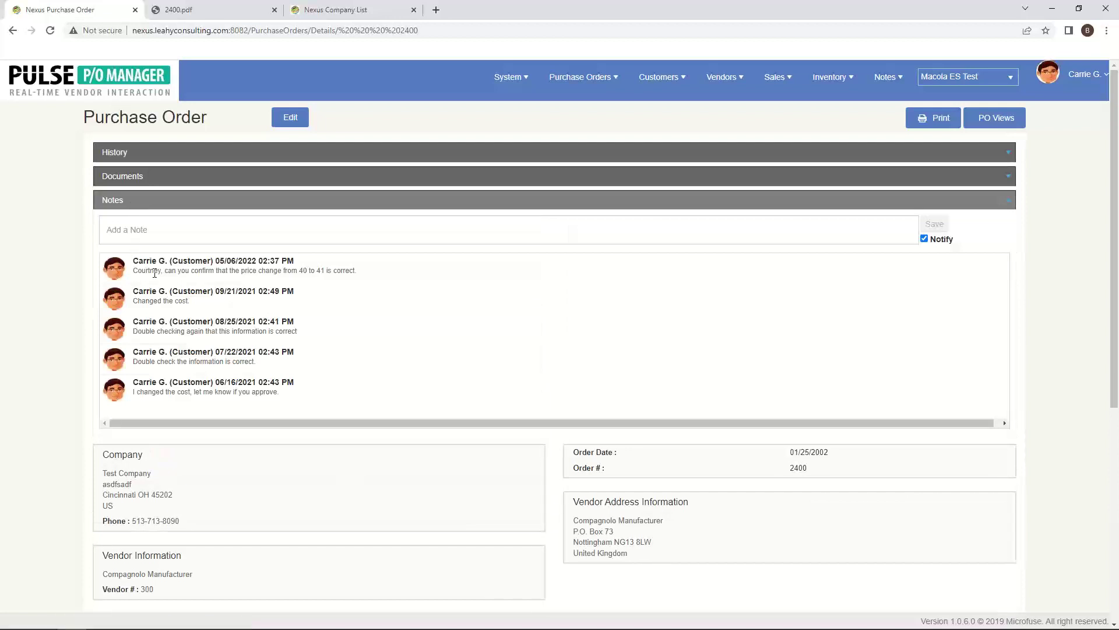
pyautogui.click(169, 229)
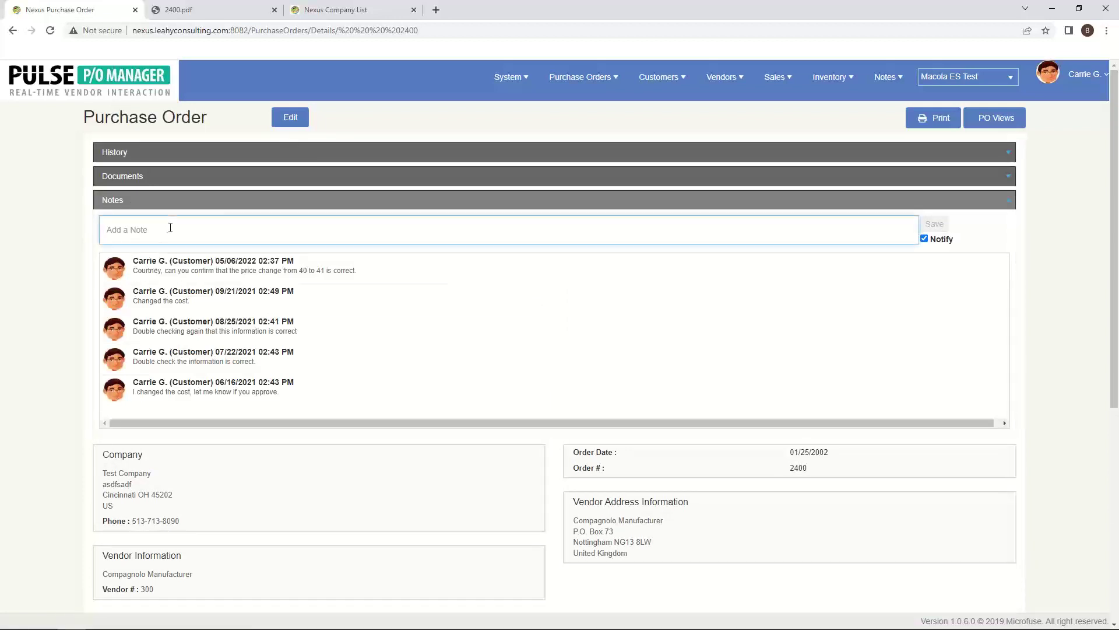
pyautogui.write('Adding Note')
pyautogui.click(932, 225)
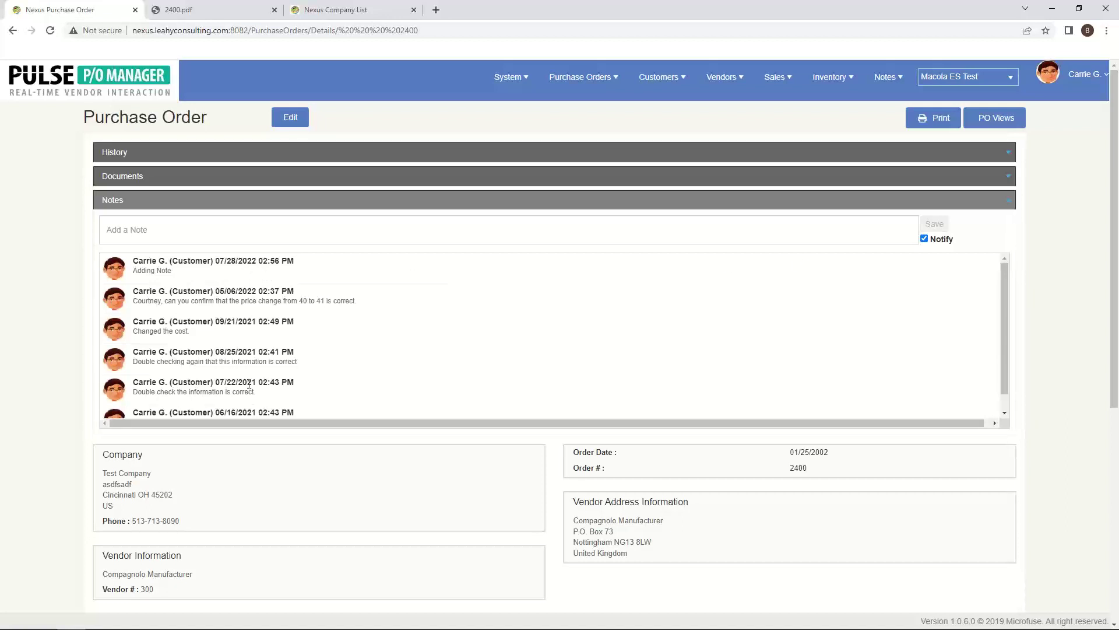
pyautogui.click(117, 196)
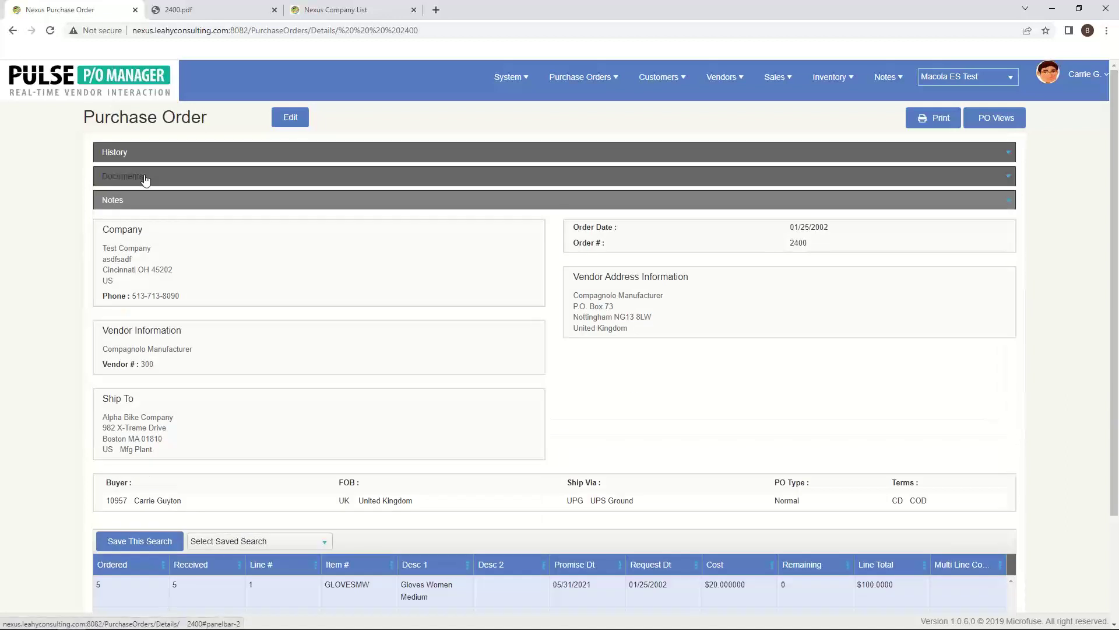
# Look over the documents attached to the purchase order and return to the Hub
pyautogui.click(145, 178)
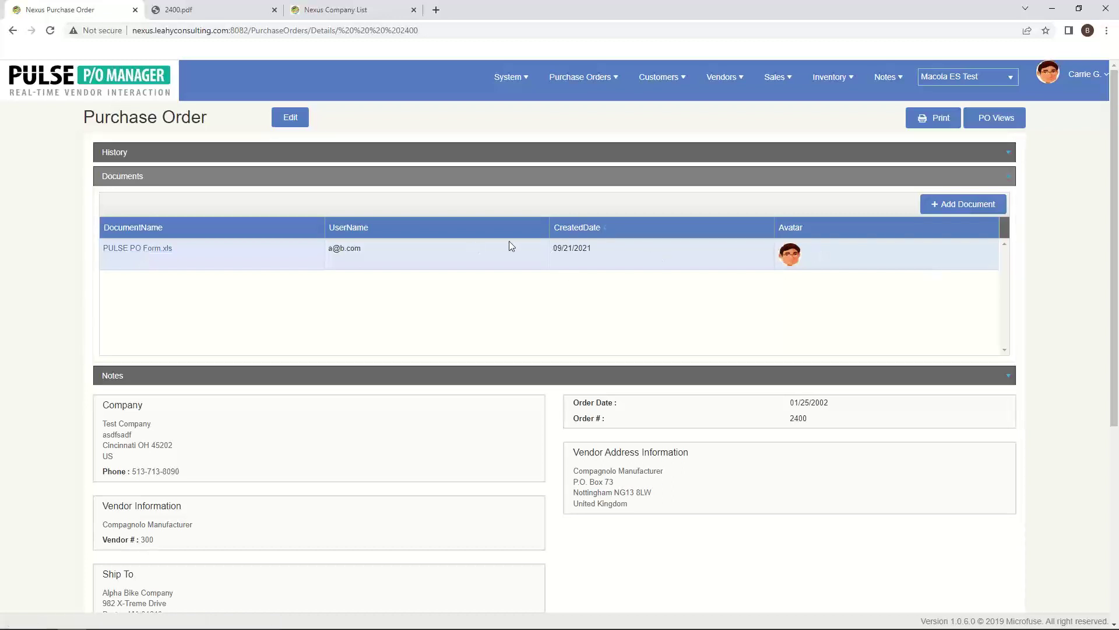
pyautogui.click(194, 176)
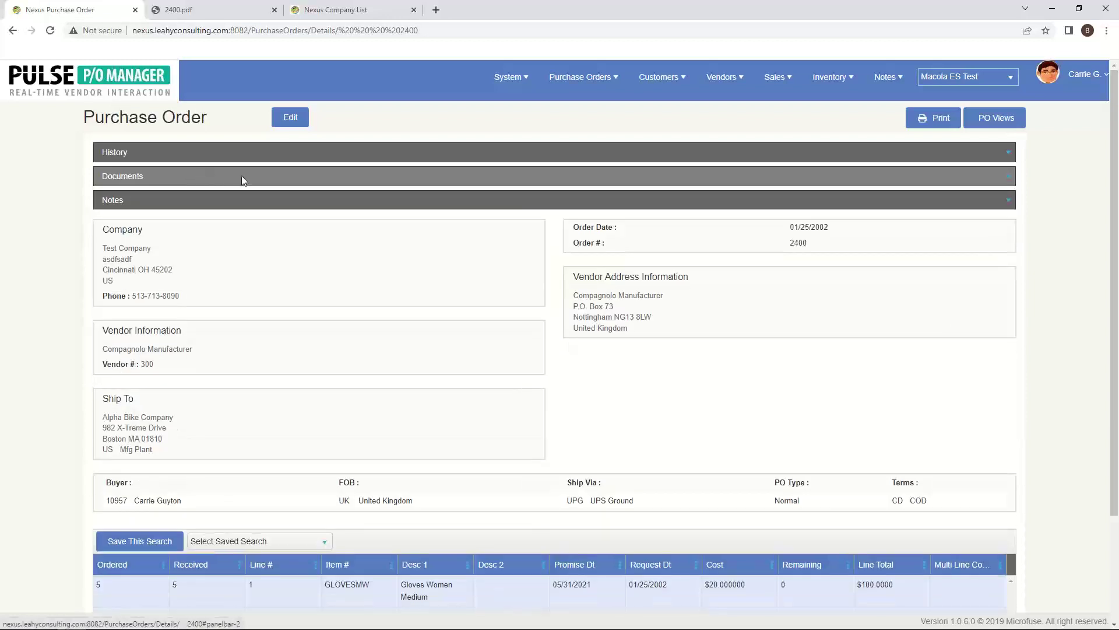
pyautogui.click(55, 58)
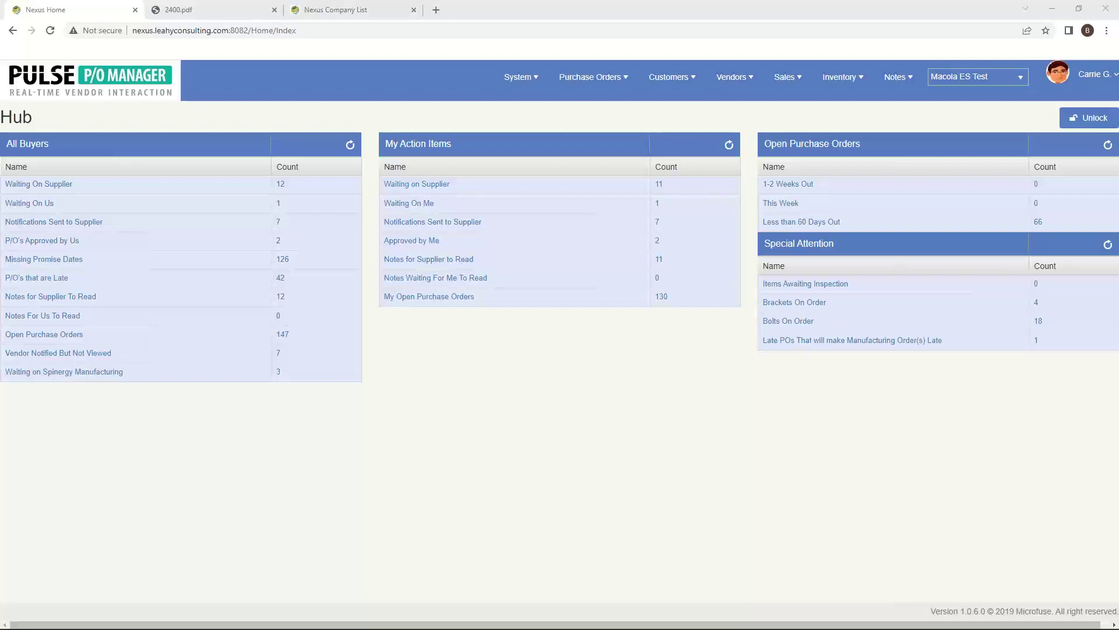
# Log out of the buyer account and log in to the customer service account with its saved email and password
pyautogui.click(1095, 77)
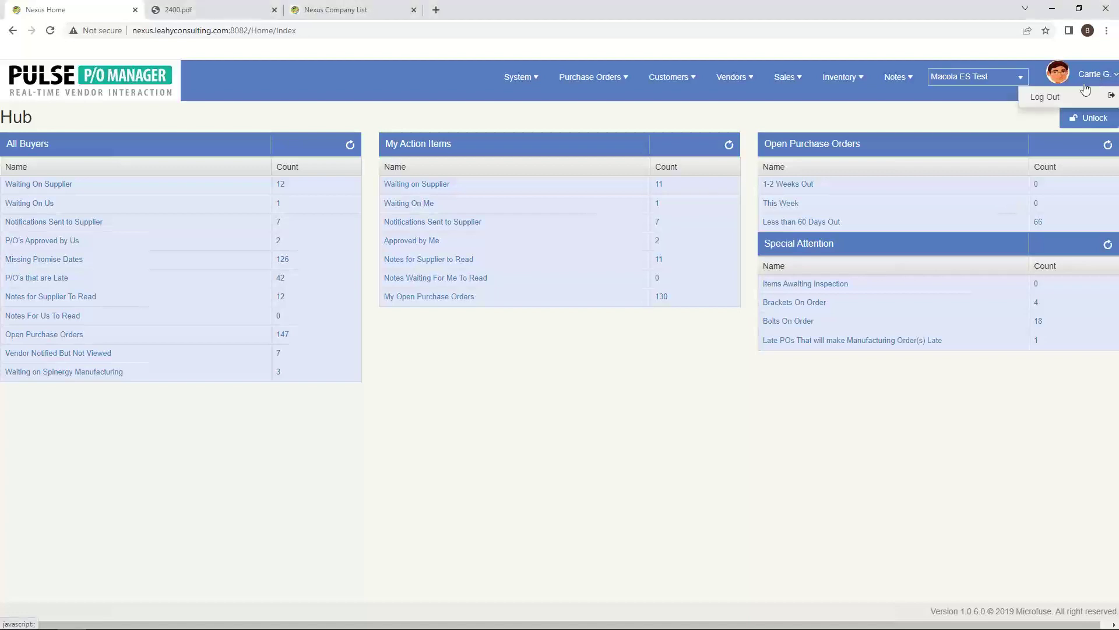
pyautogui.click(1039, 95)
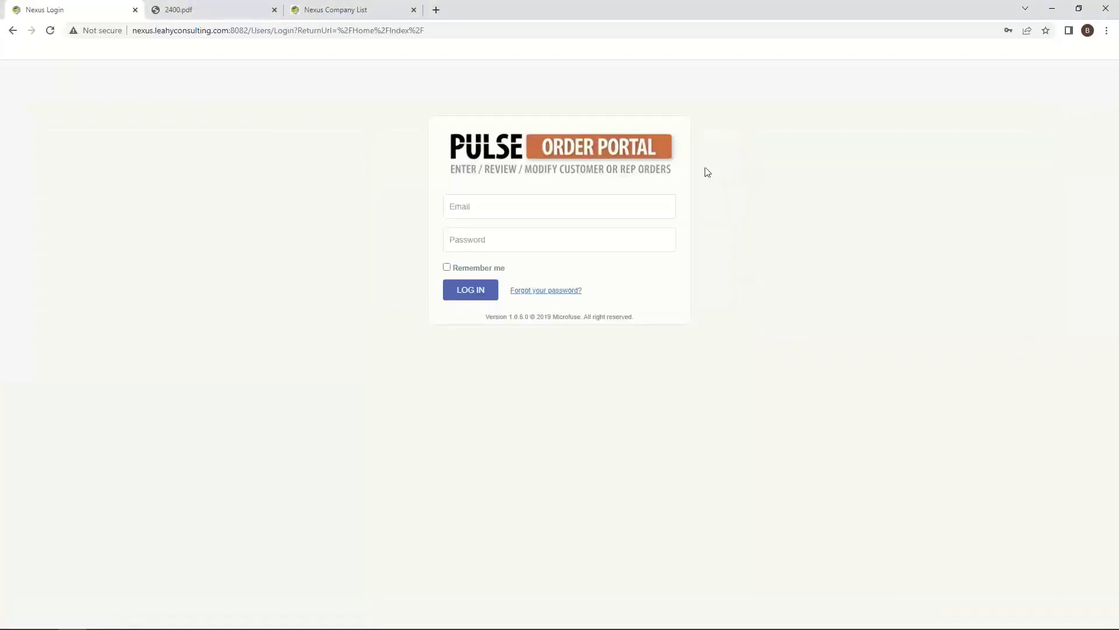
pyautogui.click(496, 201)
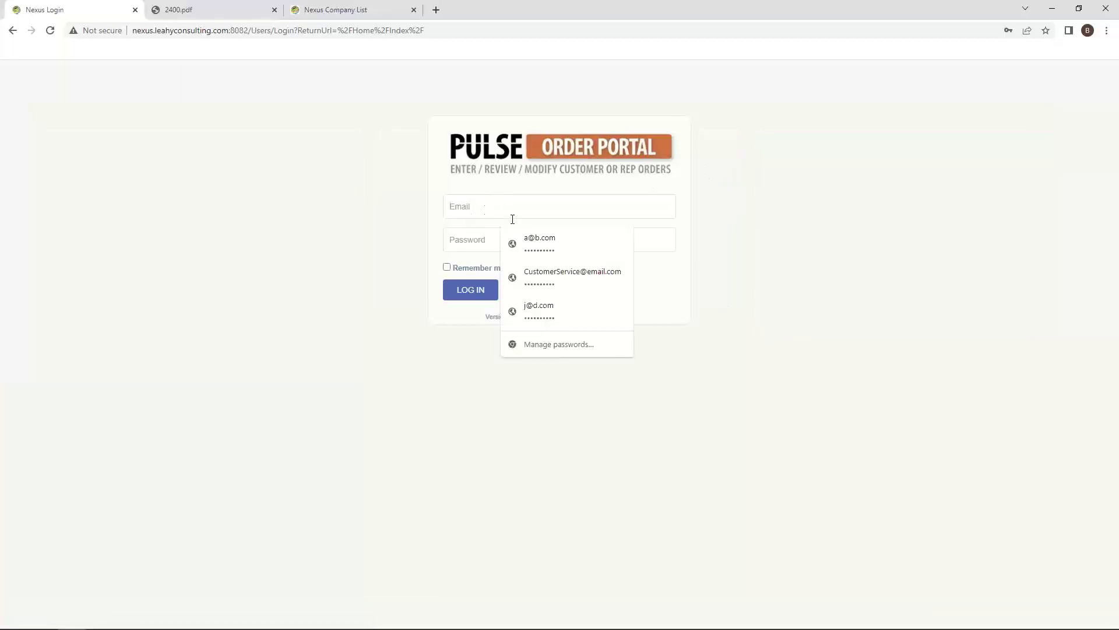
pyautogui.click(554, 276)
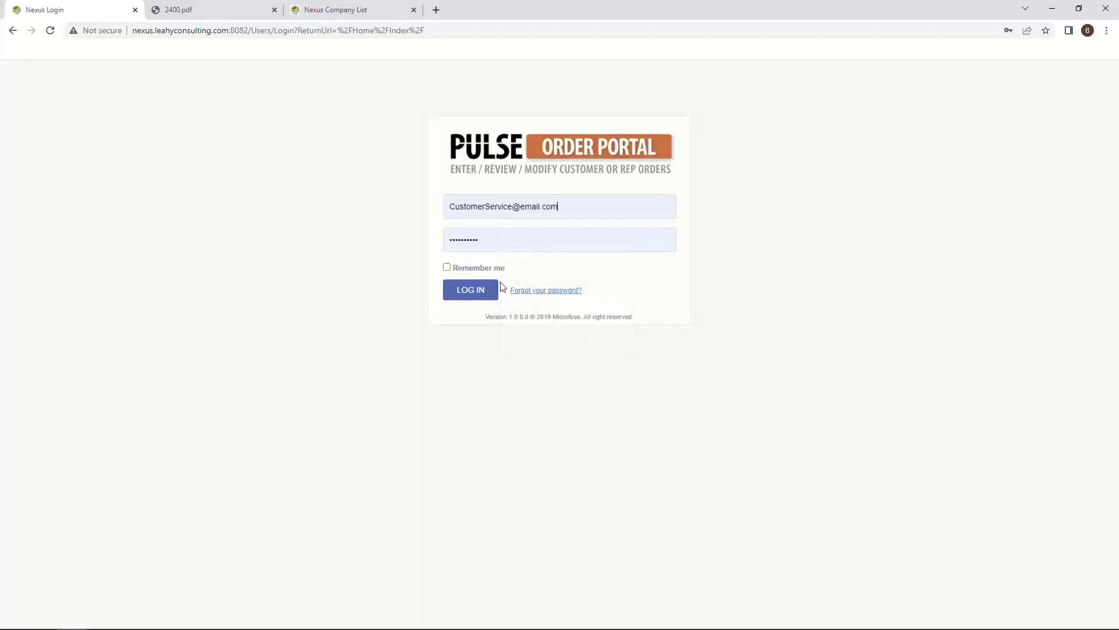
pyautogui.click(469, 291)
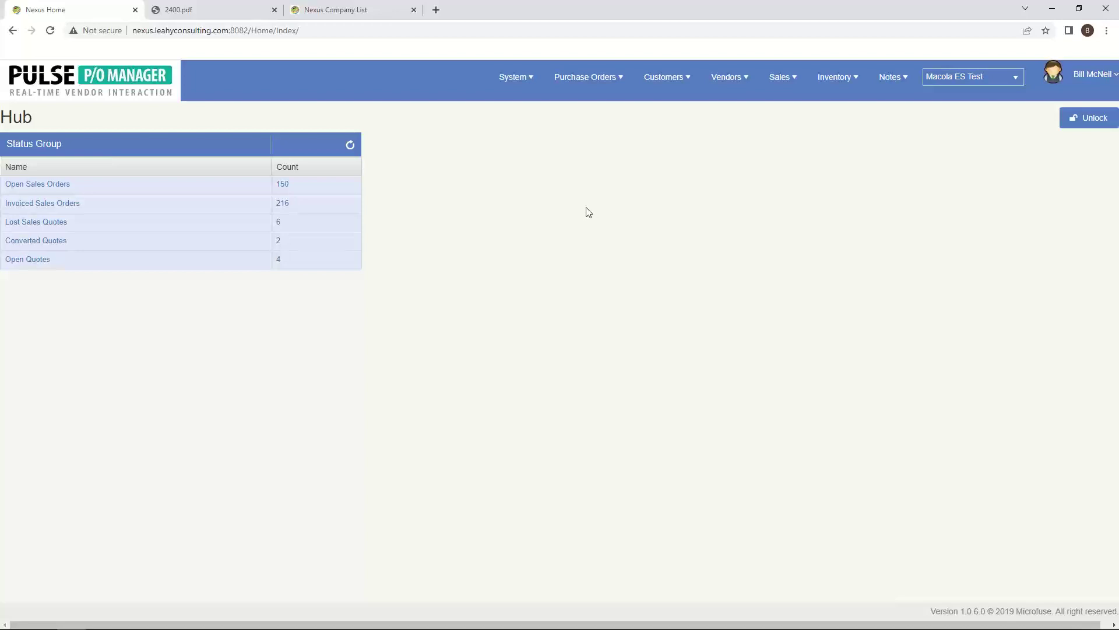
pyautogui.click(526, 79)
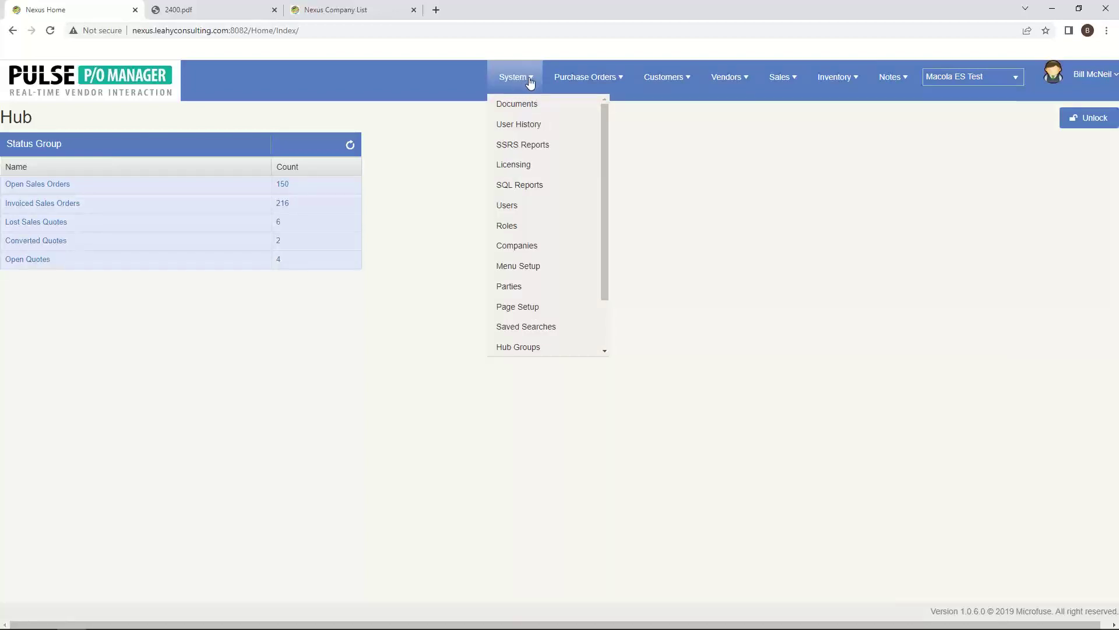
pyautogui.moveTo(676, 78)
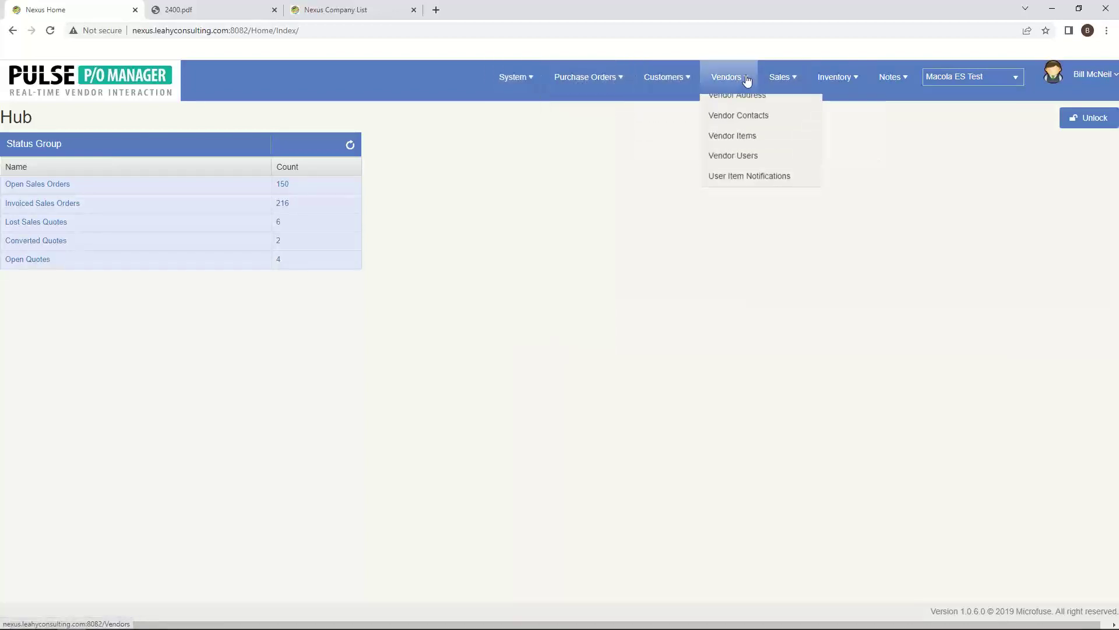
pyautogui.moveTo(777, 79)
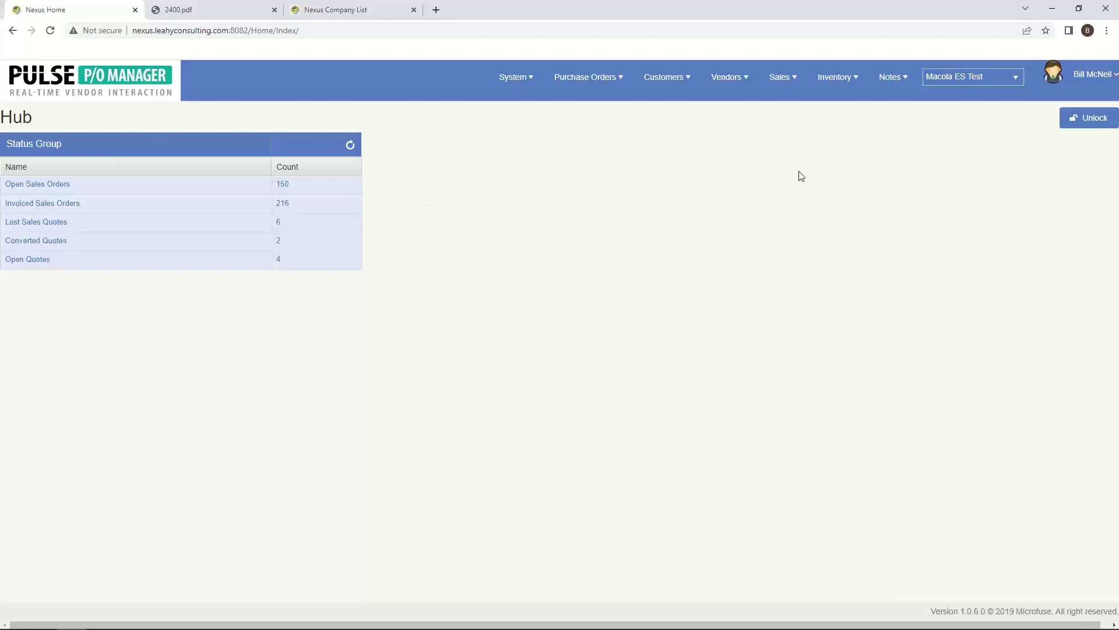
# Log out of the customer service account and log back in as the buyer with the saved email and password
pyautogui.click(1096, 81)
pyautogui.click(1056, 97)
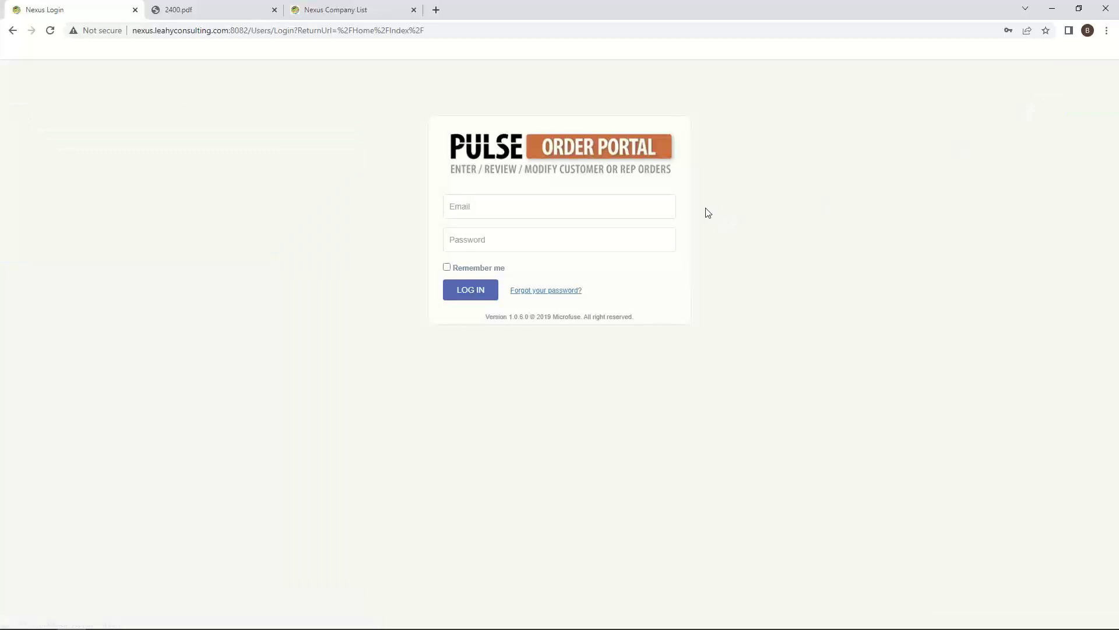
pyautogui.click(505, 209)
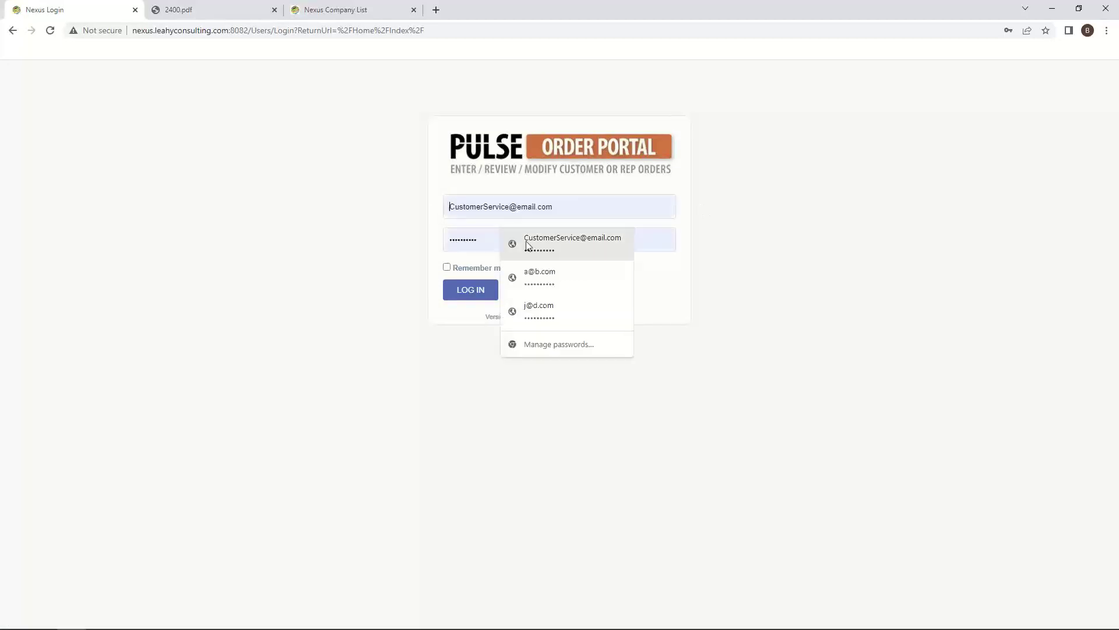
pyautogui.click(537, 271)
pyautogui.click(466, 294)
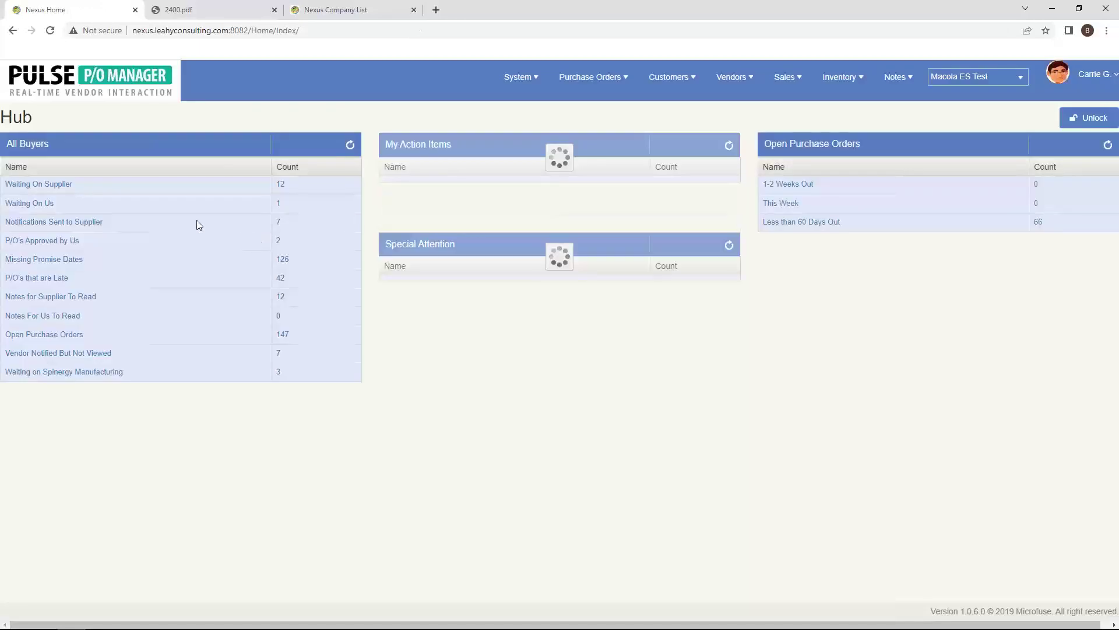
# Open the All Buyers Waiting On Supplier list and filter the vendor name to Compagnolo Manufacturer
pyautogui.click(43, 185)
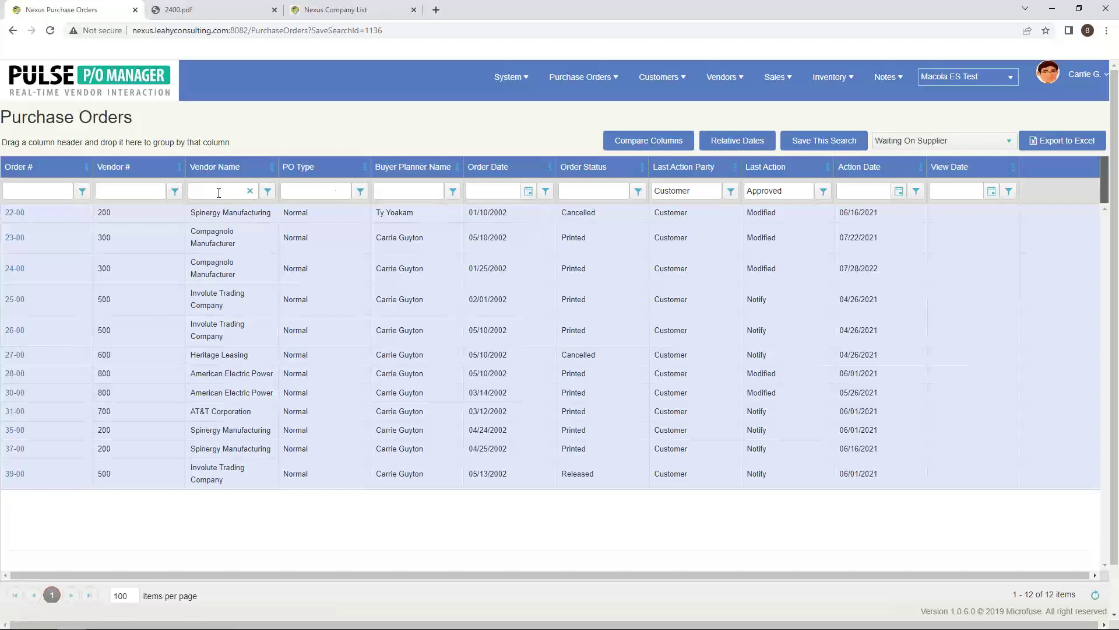
pyautogui.click(219, 193)
pyautogui.write('comp')
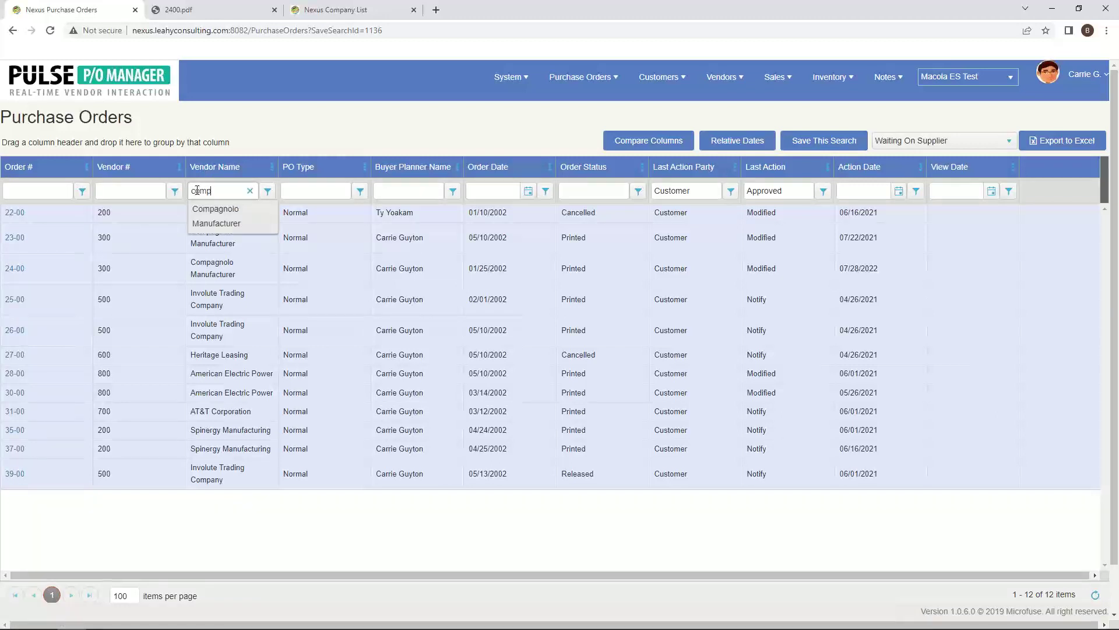
pyautogui.click(223, 213)
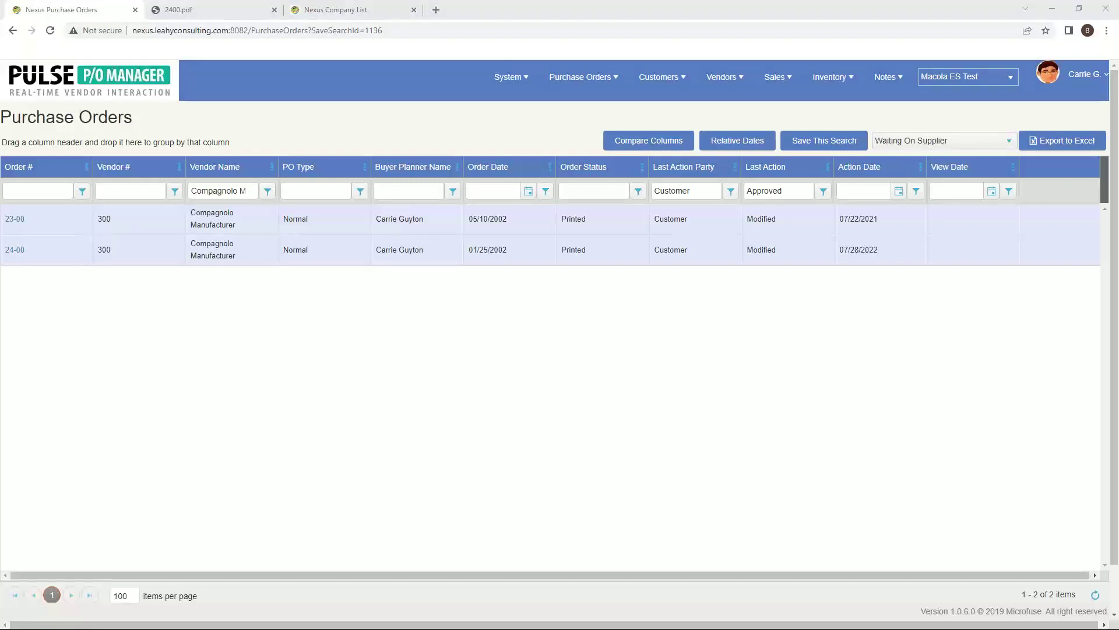
# Open the Compagnolo Manufacturer purchase order dated 01/25/2002 and expand its history
pyautogui.click(15, 252)
pyautogui.click(16, 252)
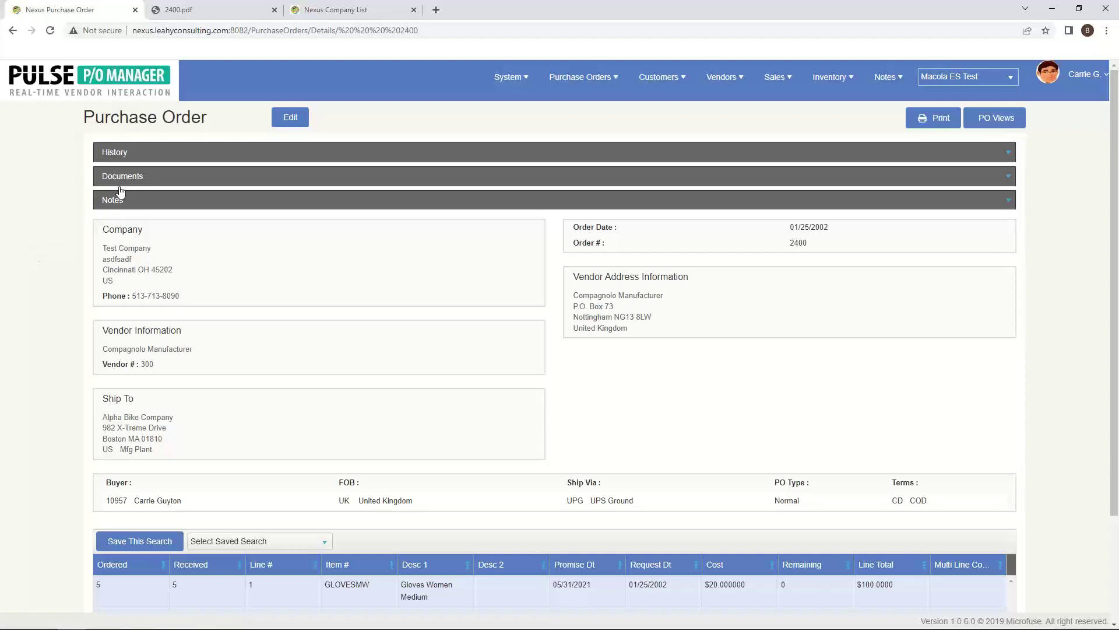
pyautogui.click(186, 152)
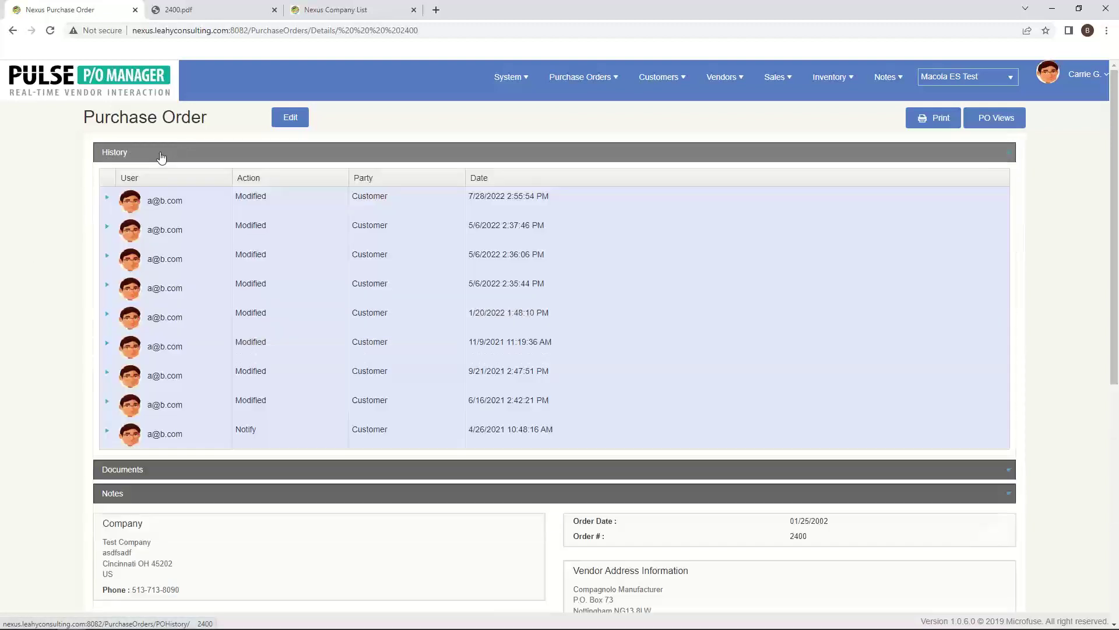
# Expand the three history entries dated 5/6/2022 to review their header and line item changes
pyautogui.click(106, 229)
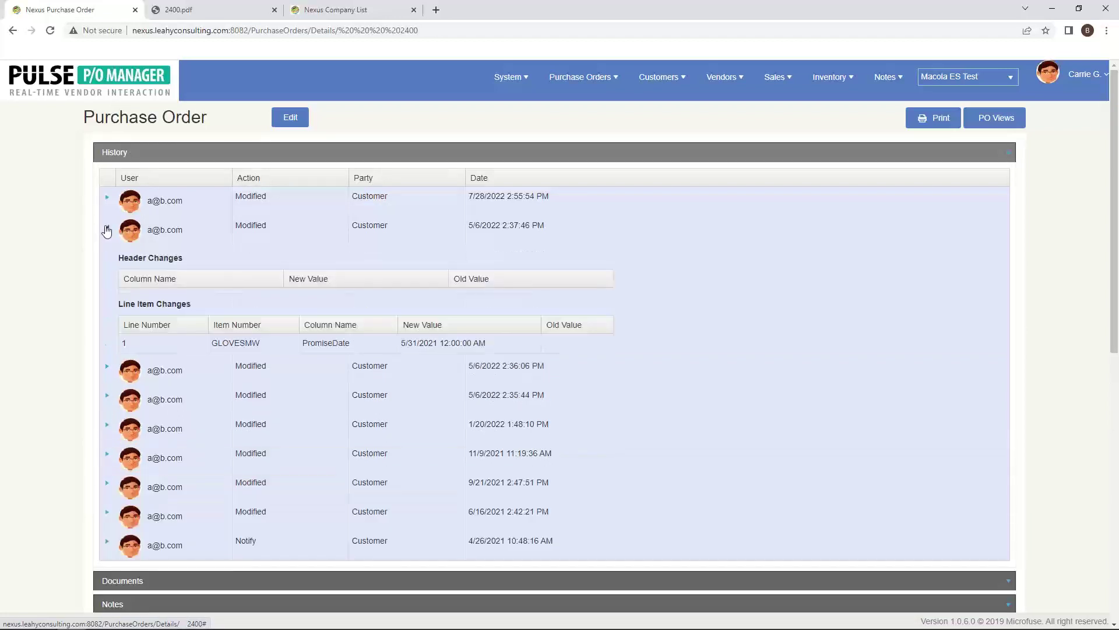
pyautogui.click(107, 366)
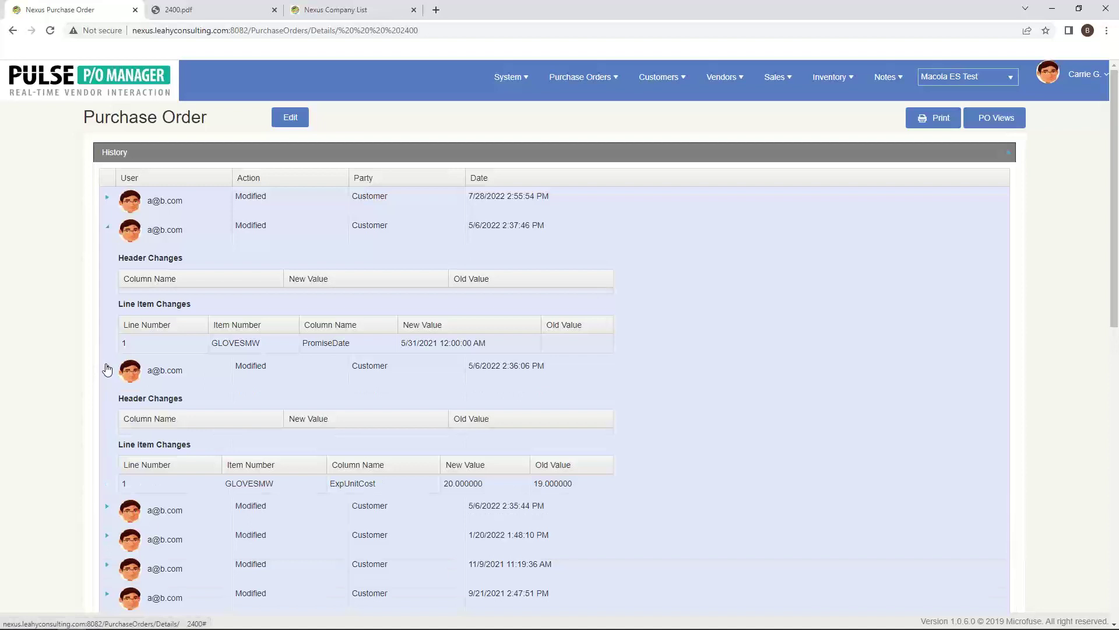
pyautogui.scroll(-1, 106, 363)
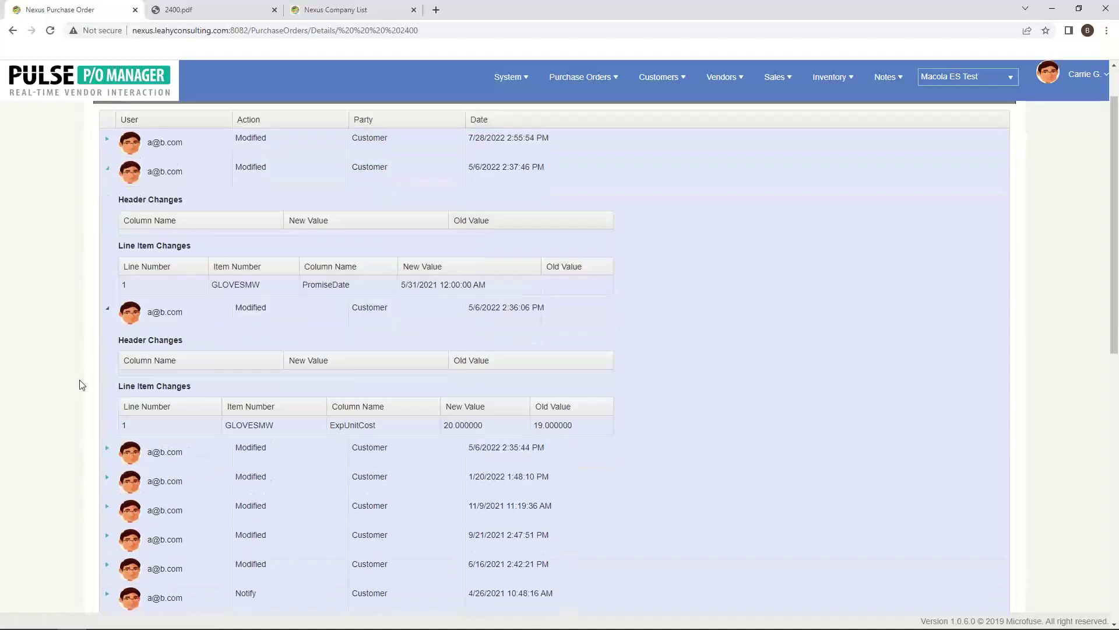
pyautogui.click(106, 451)
pyautogui.scroll(-1, 50, 386)
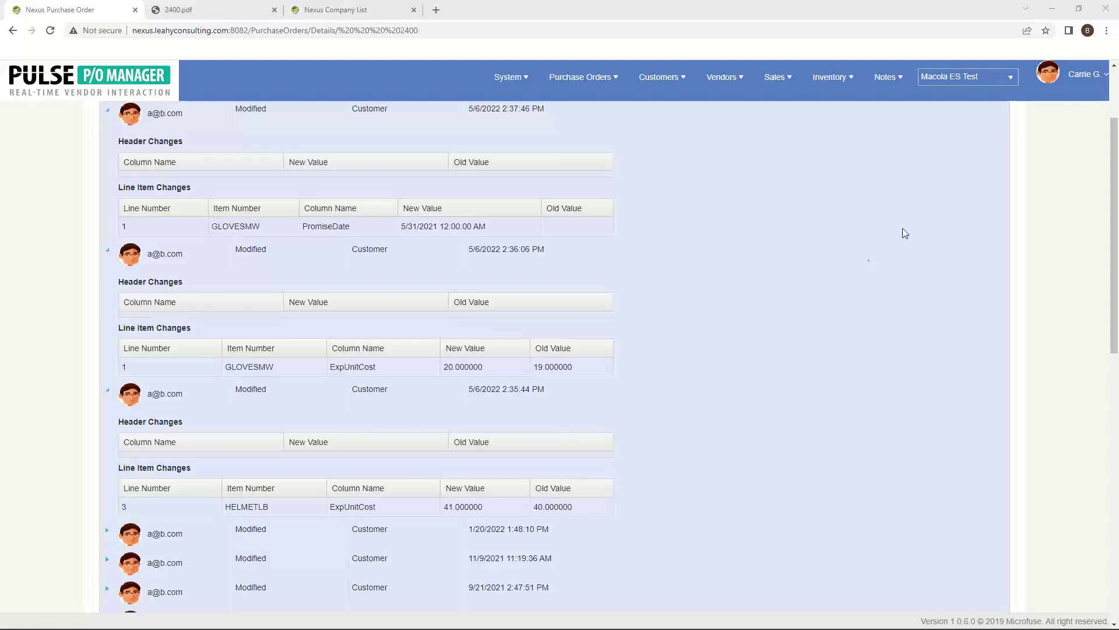
# Log out of the buyer account and log in to the customer service account with its saved email and password
pyautogui.click(1086, 74)
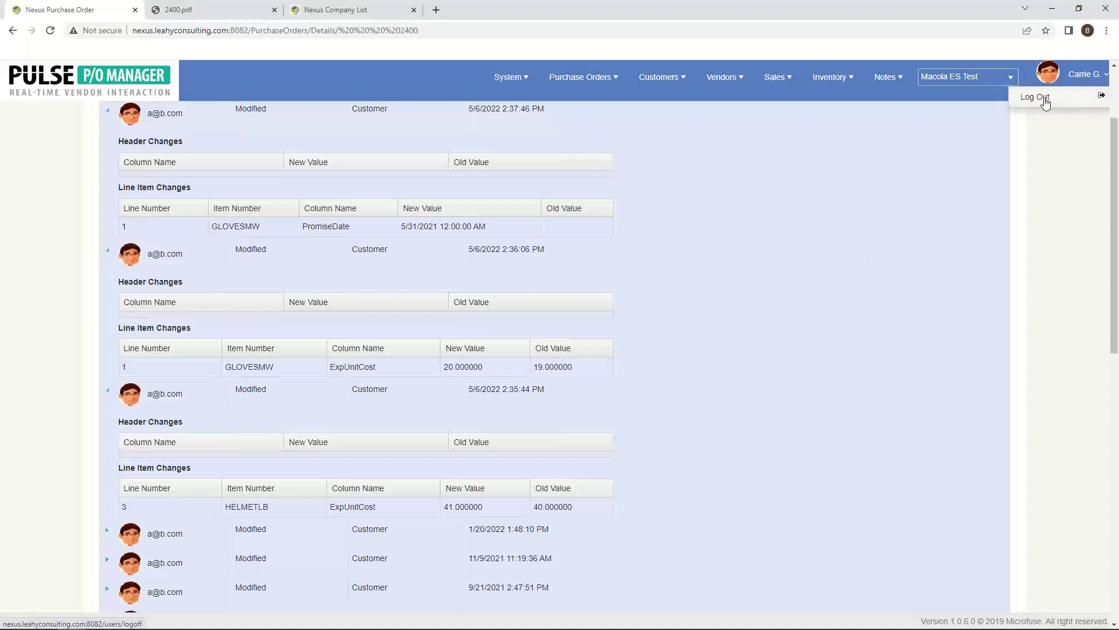
pyautogui.click(1048, 105)
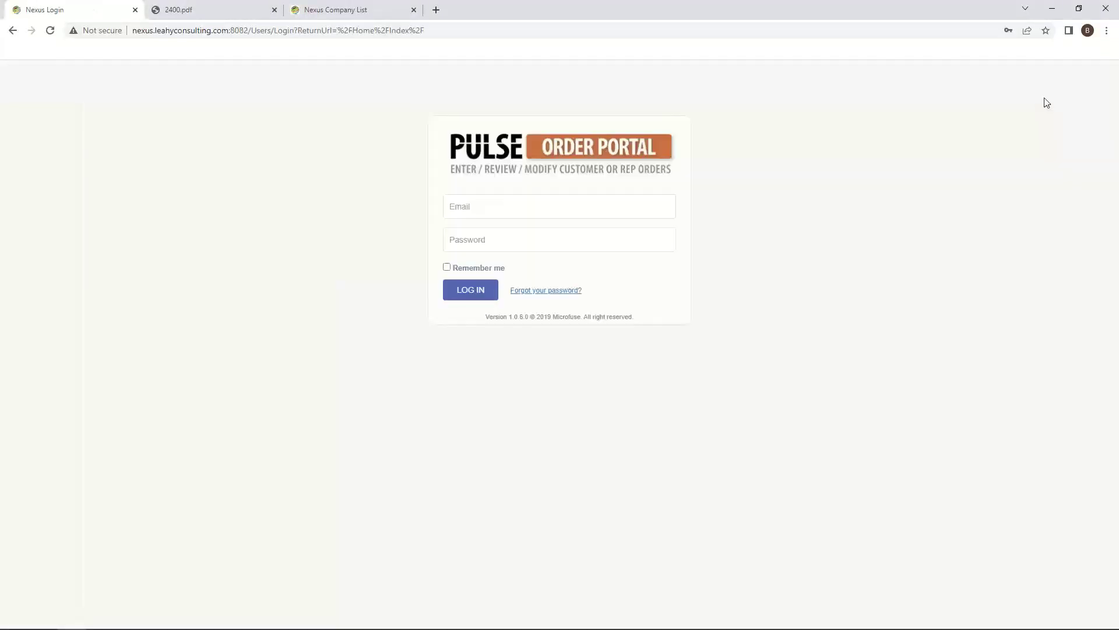
pyautogui.click(477, 207)
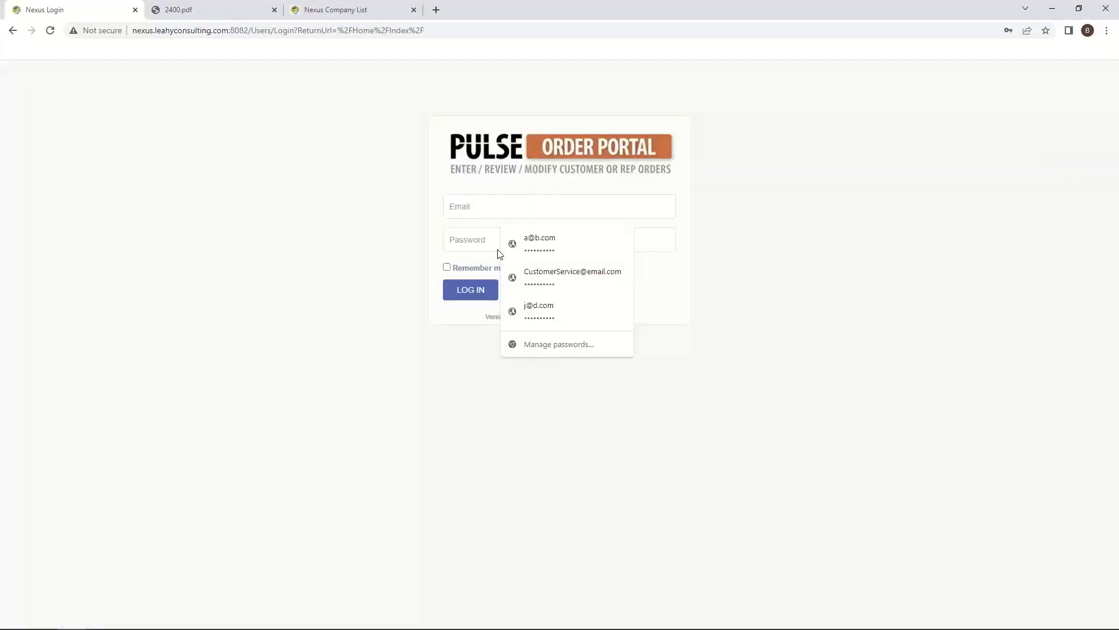
pyautogui.click(527, 278)
pyautogui.click(496, 287)
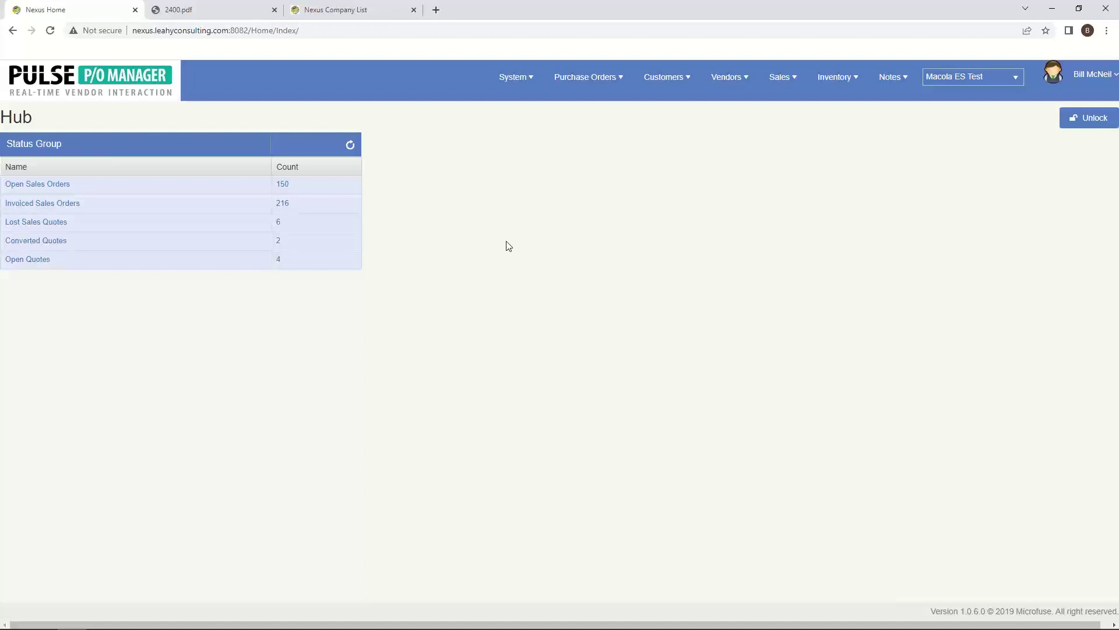
# View the purchase order line items list, followed by the full purchase orders list
pyautogui.moveTo(575, 67)
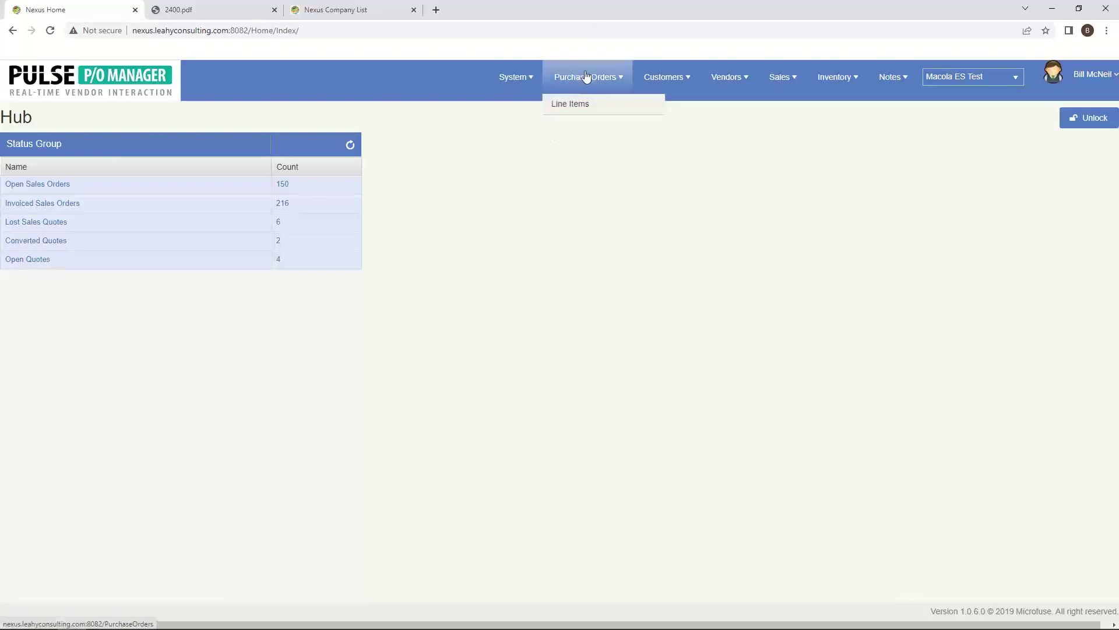
pyautogui.click(581, 105)
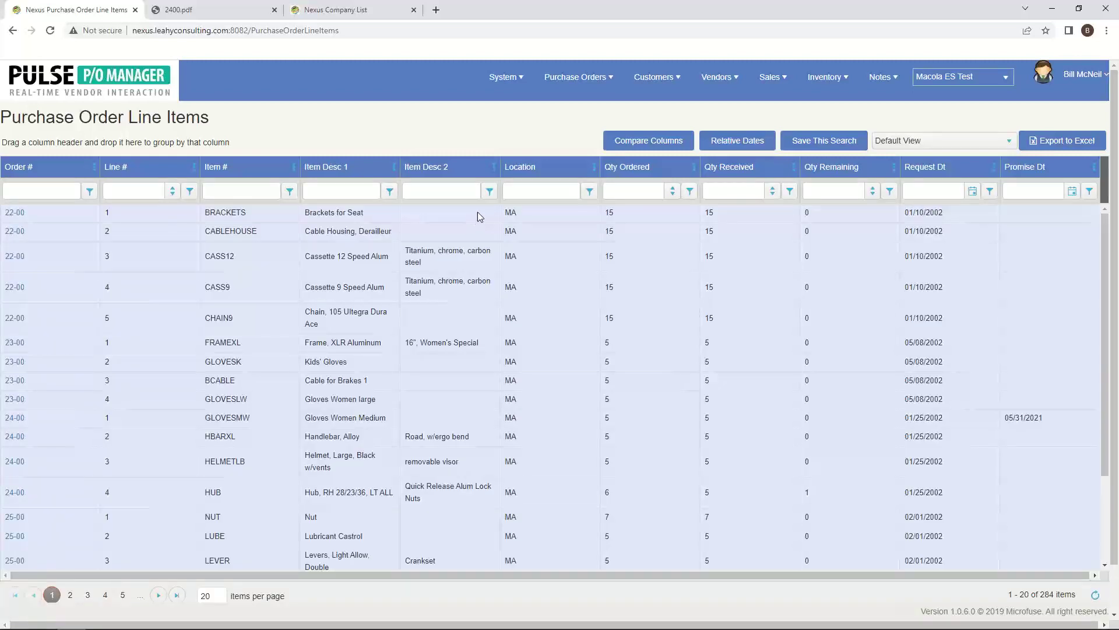
pyautogui.moveTo(581, 88)
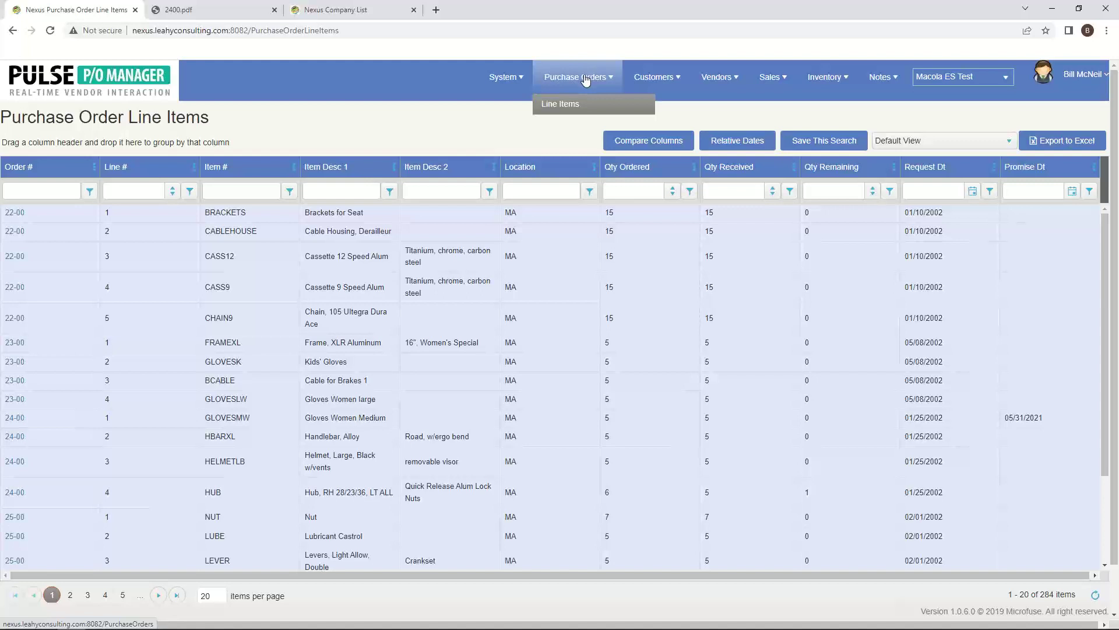
pyautogui.click(585, 80)
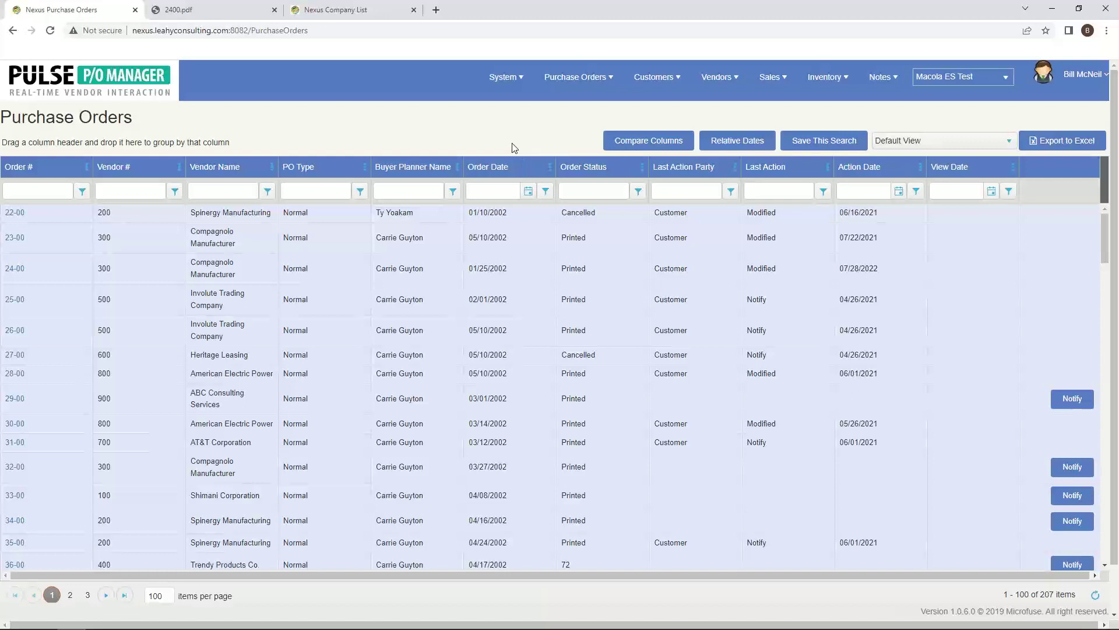
# Log out and log back in to the same customer service account with its saved email and password
pyautogui.click(1092, 80)
pyautogui.click(1060, 95)
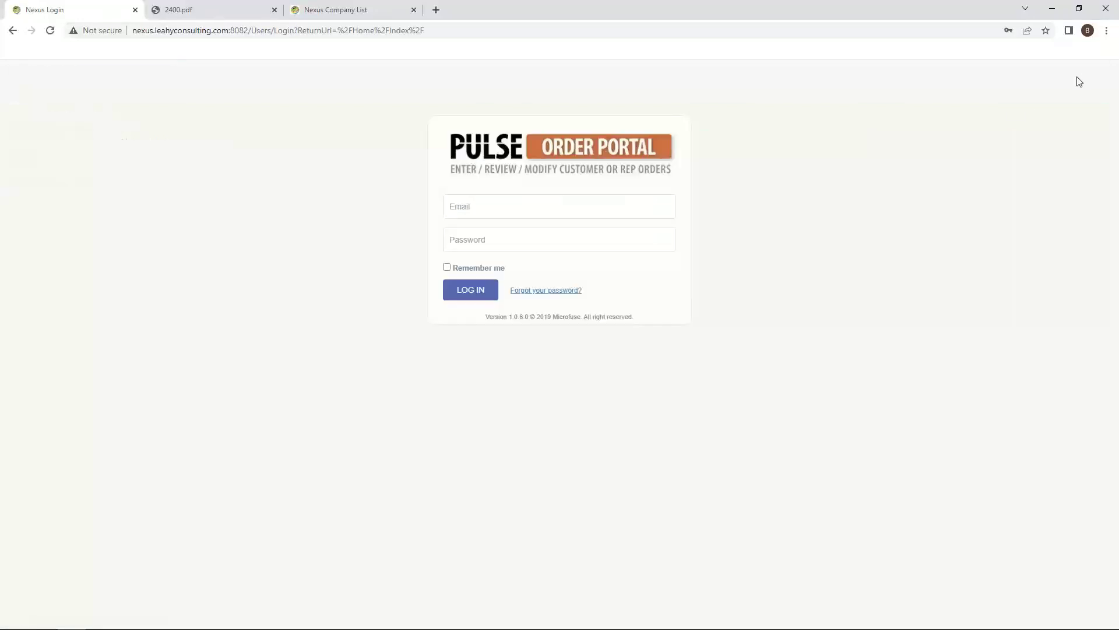
pyautogui.click(528, 209)
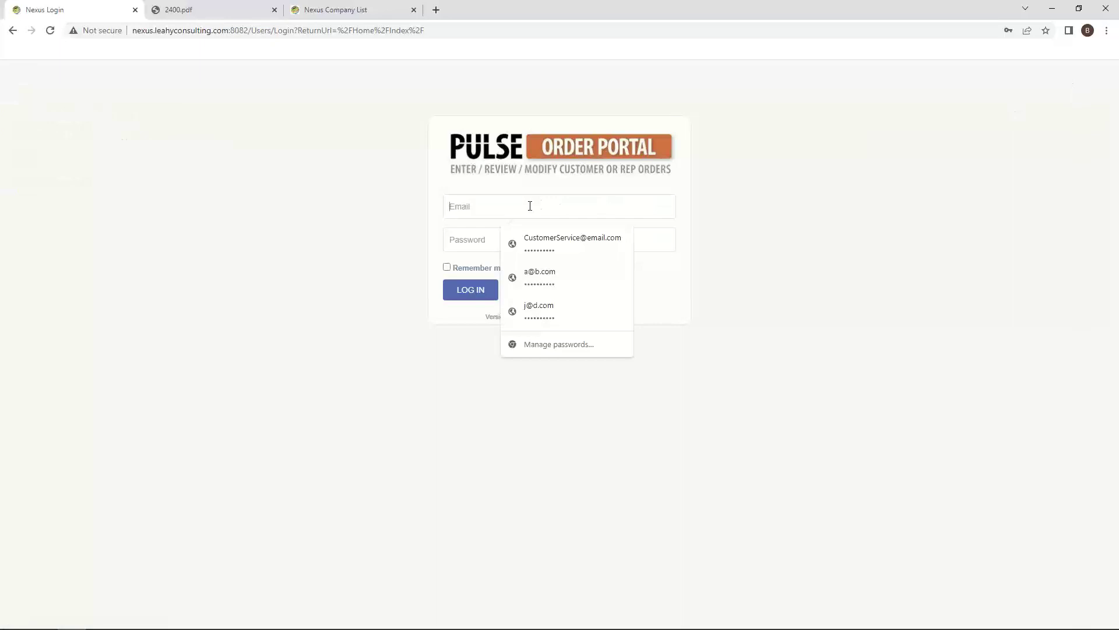
pyautogui.click(565, 243)
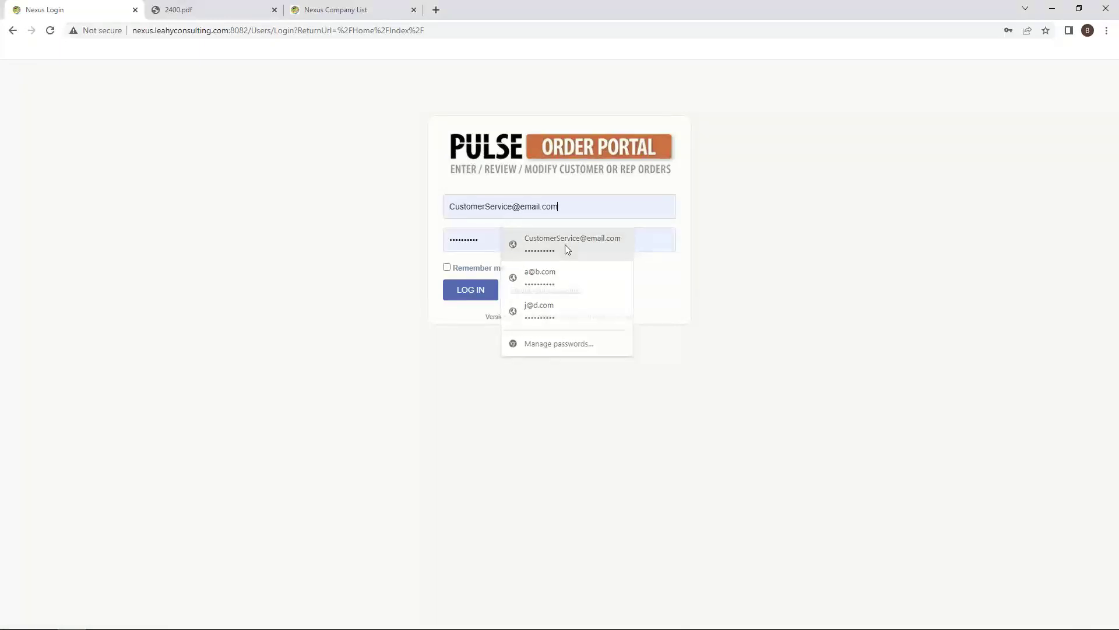
pyautogui.click(473, 296)
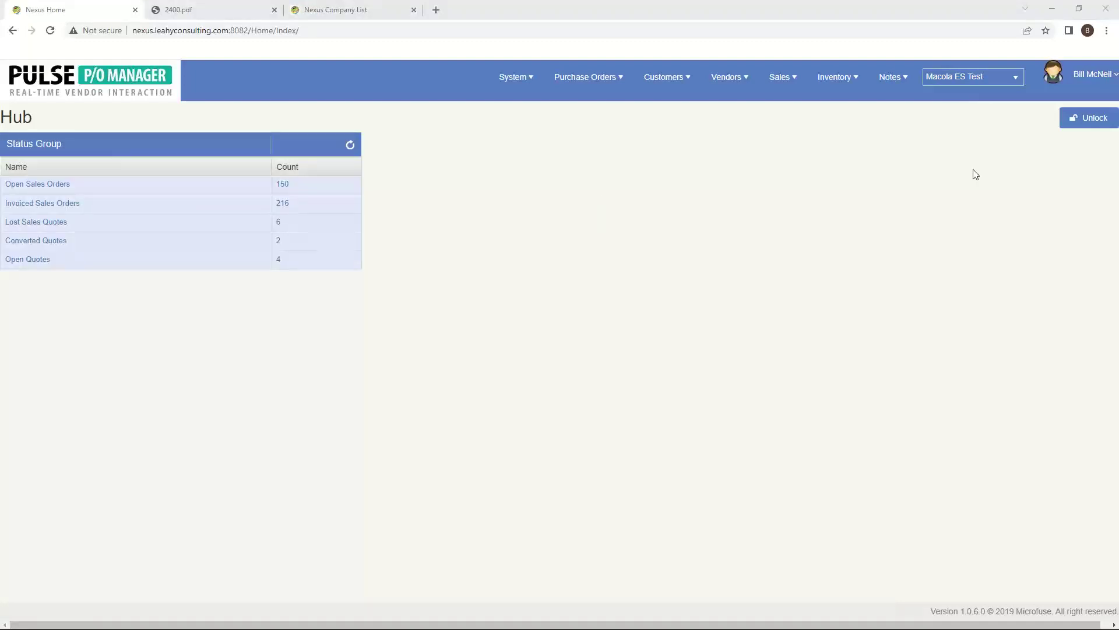
# Switch to the PHD rep portal window, maximize it, and start a new open sales order for customer BMB SALES
pyautogui.moveTo(974, 172); pyautogui.dragTo(437, 123)
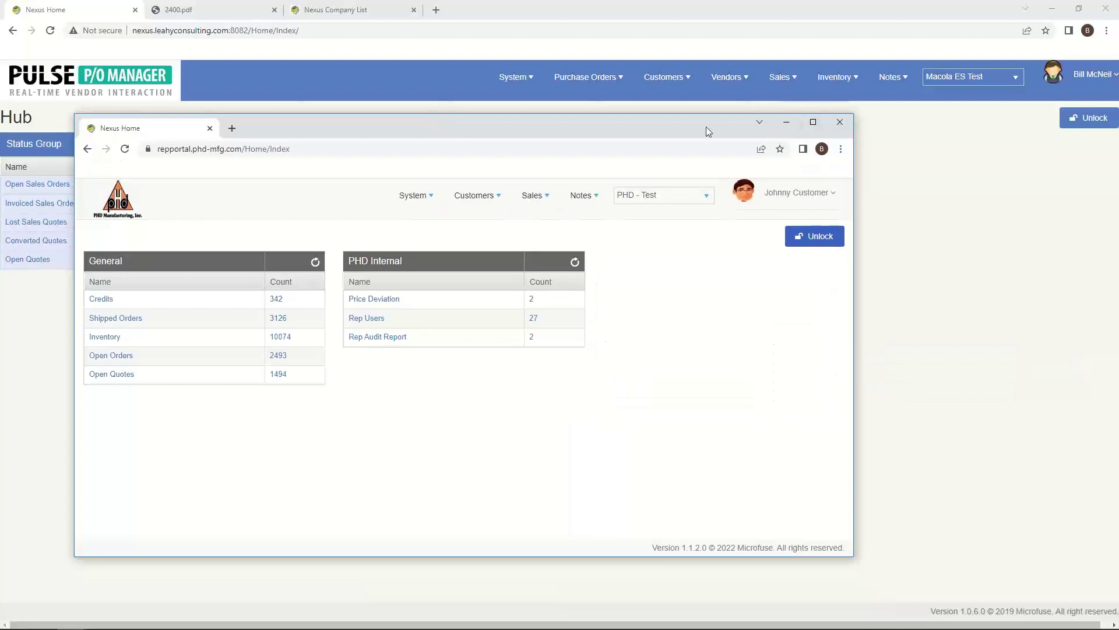
pyautogui.click(812, 123)
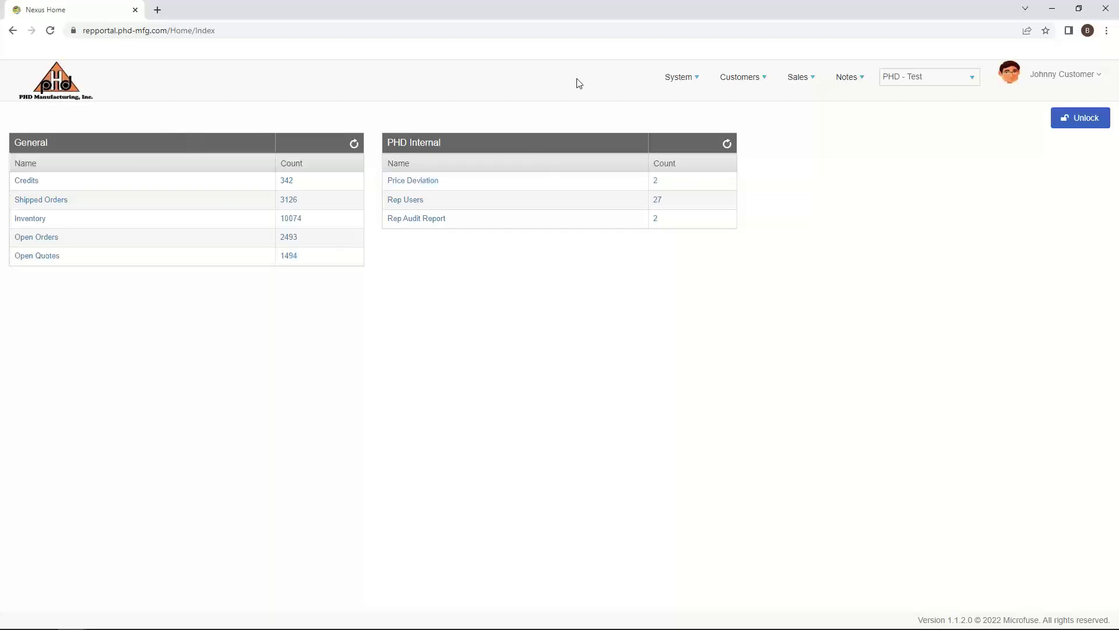
pyautogui.click(804, 82)
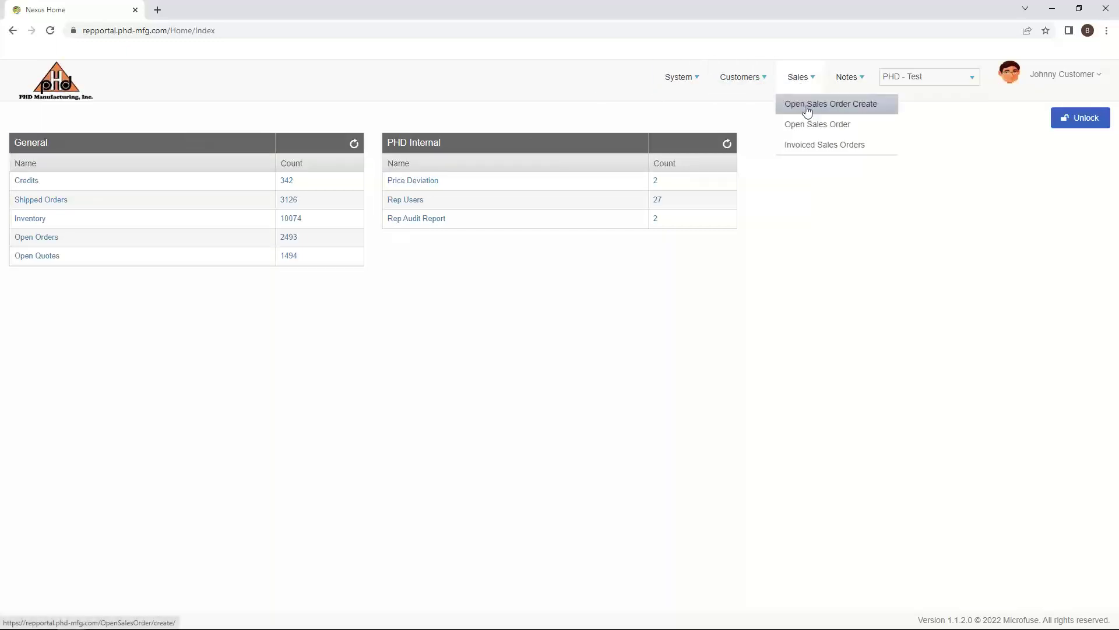
pyautogui.click(808, 107)
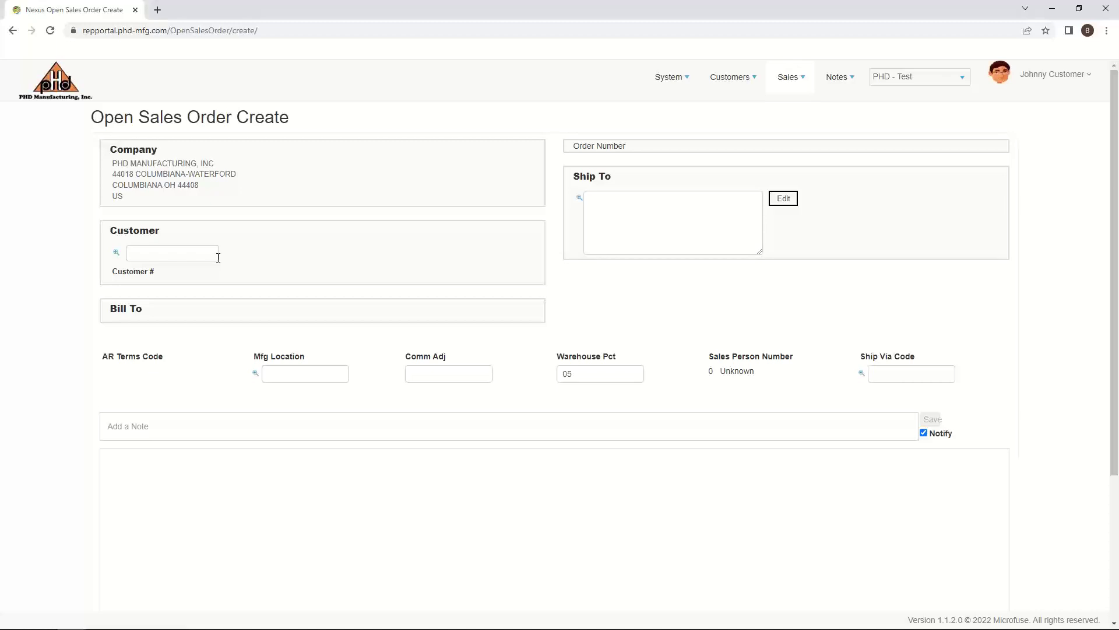
pyautogui.click(116, 255)
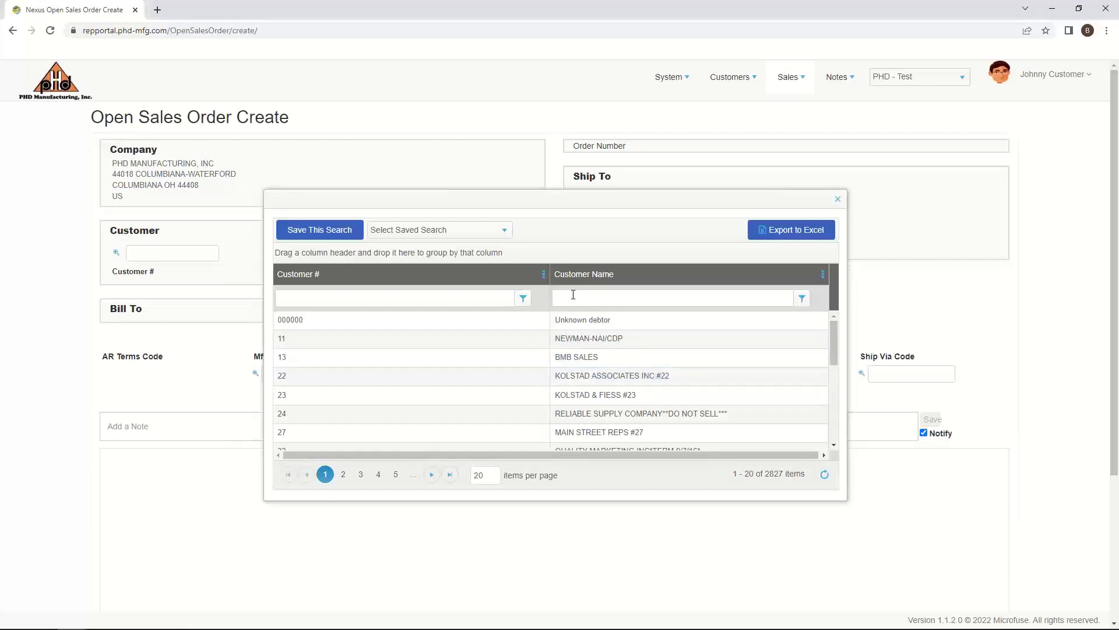
pyautogui.click(570, 356)
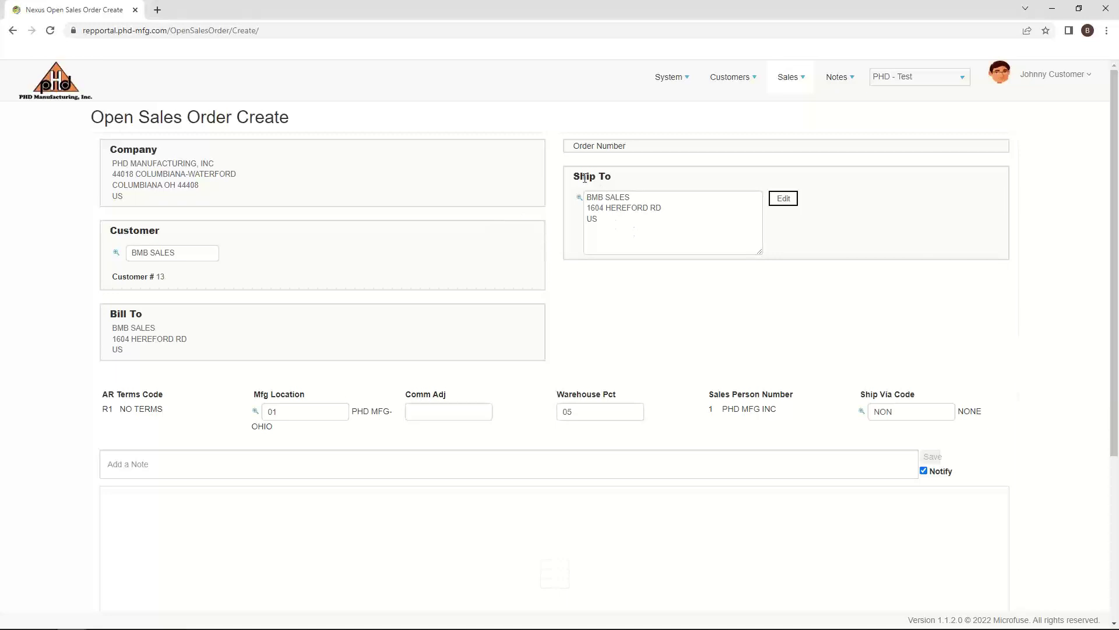
# Examine the order's ship-to address, AR terms, commission adjustment, warehouse percentage, salesperson, ship via and note fields
pyautogui.hotkey('ctrl', 'a')
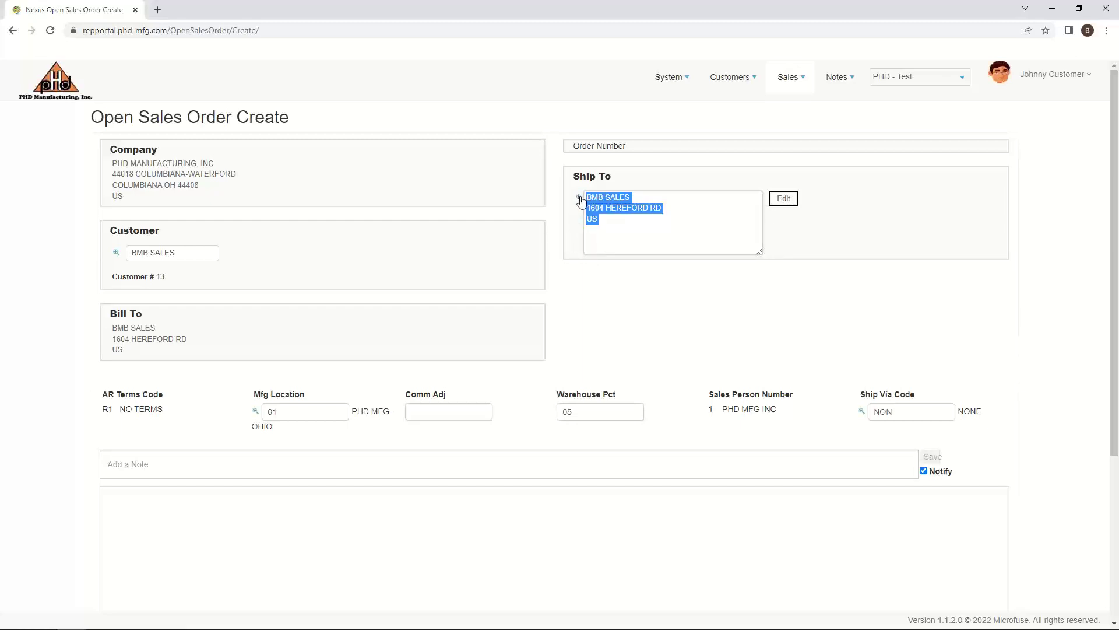
pyautogui.scroll(-1, 286, 281)
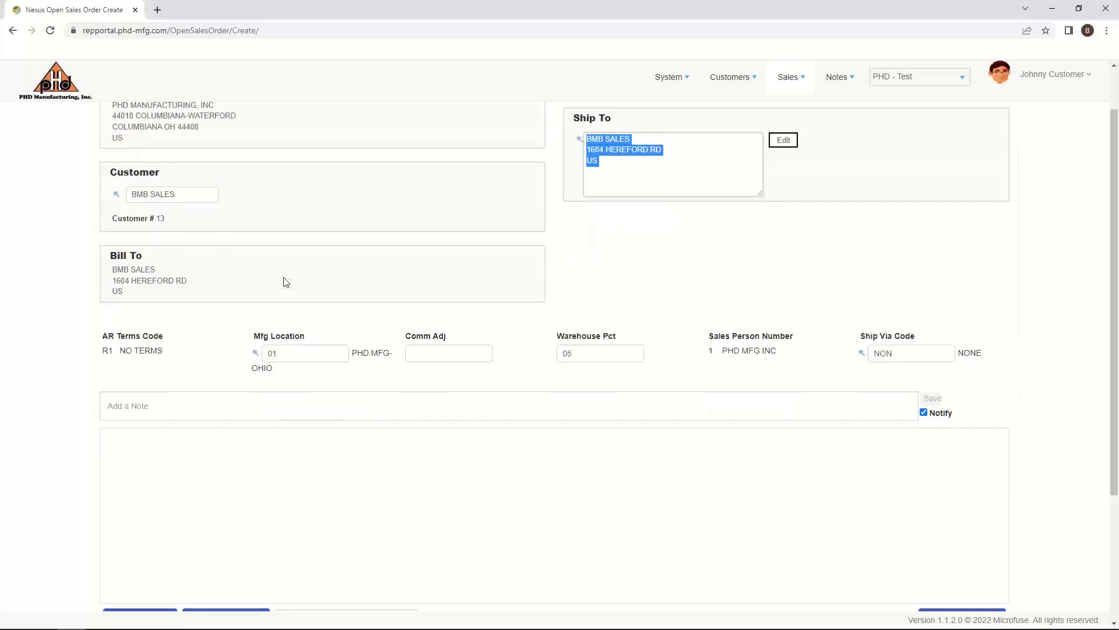
pyautogui.click(109, 347)
pyautogui.moveTo(108, 349); pyautogui.dragTo(271, 351)
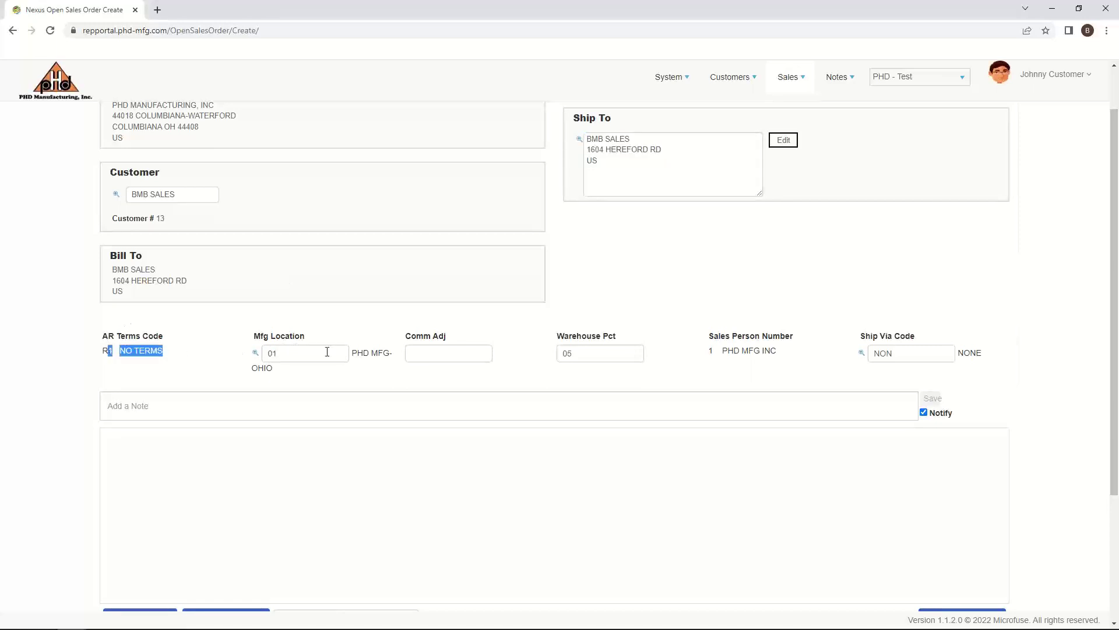
pyautogui.click(446, 354)
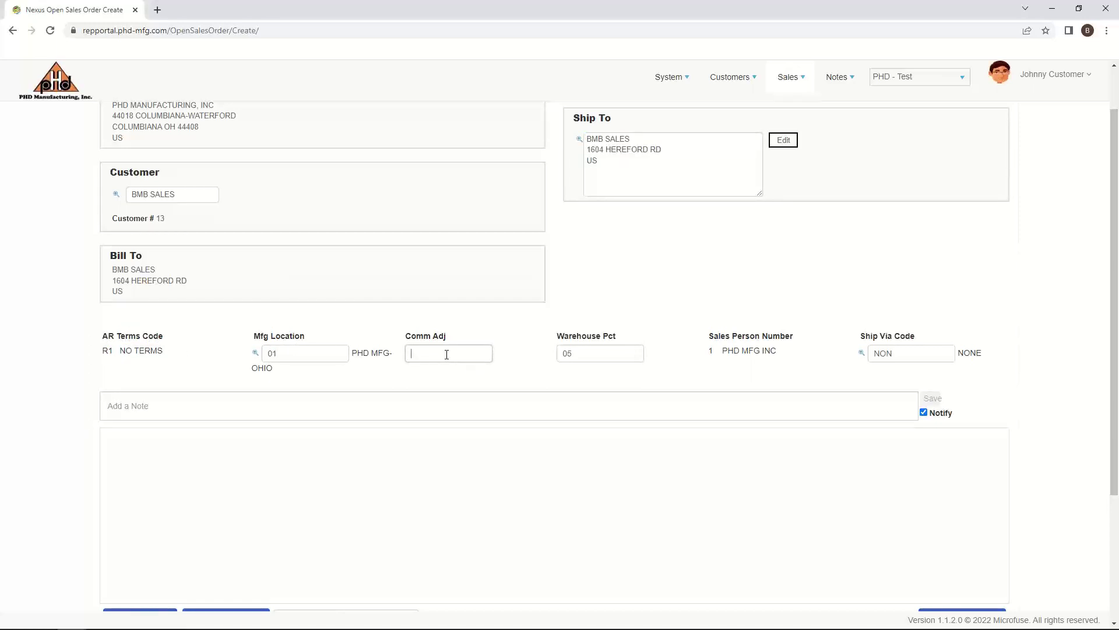
pyautogui.doubleClick(573, 353)
pyautogui.click(900, 353)
pyautogui.doubleClick(751, 350)
pyautogui.click(505, 398)
pyautogui.scroll(-3, 507, 400)
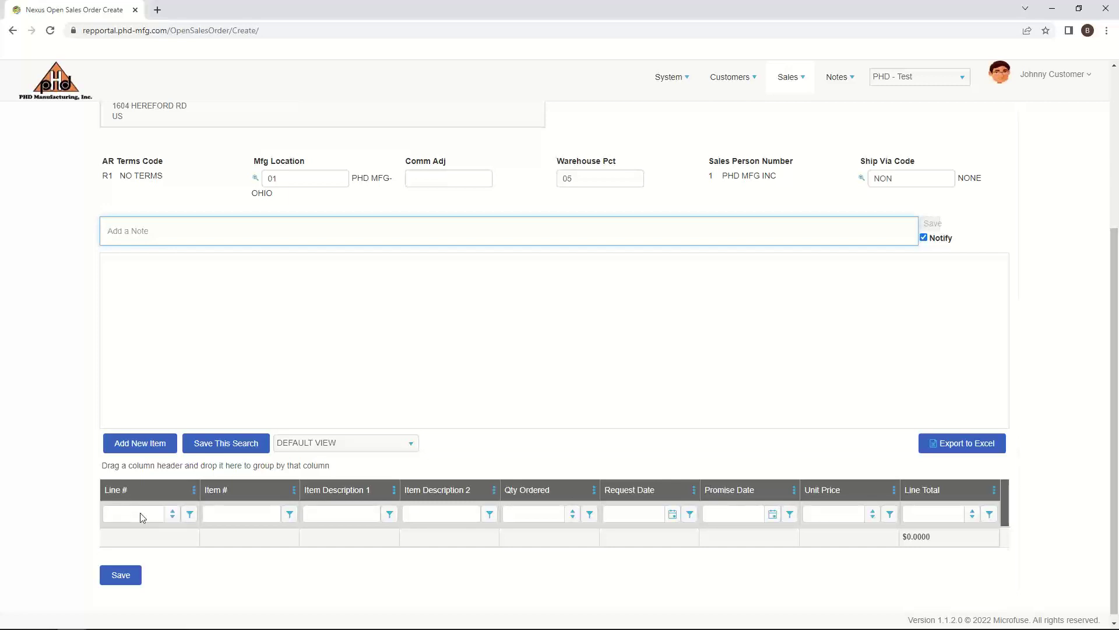
# Add a line to the sales order with item 580 3600PL from the item lookup, moving the other browser window out of the way
pyautogui.click(140, 443)
pyautogui.scroll(-1, 226, 518)
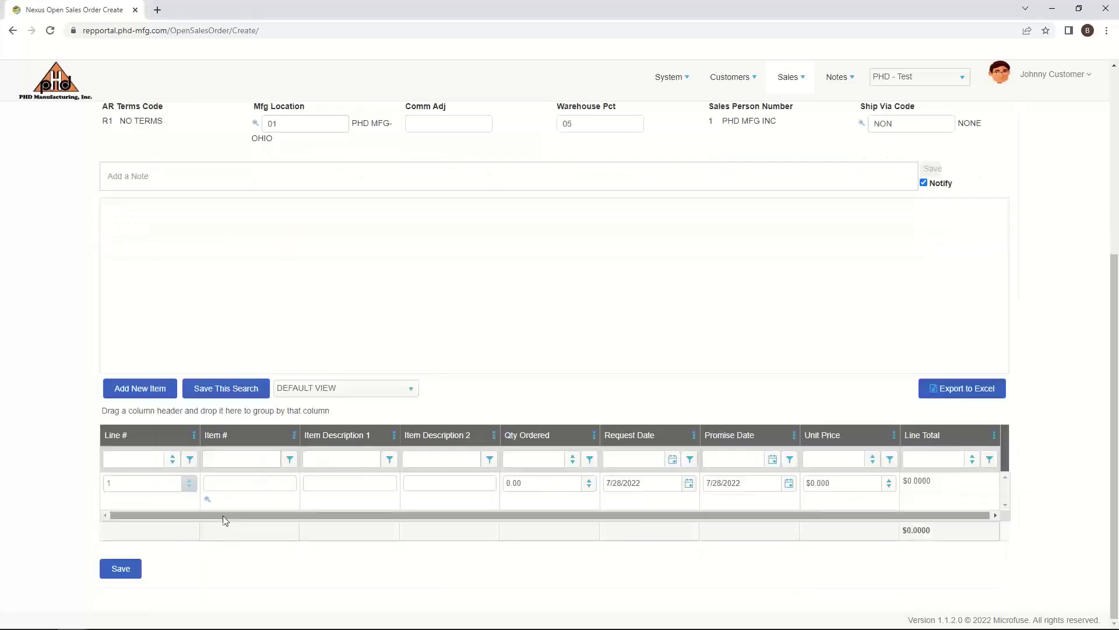
pyautogui.click(208, 502)
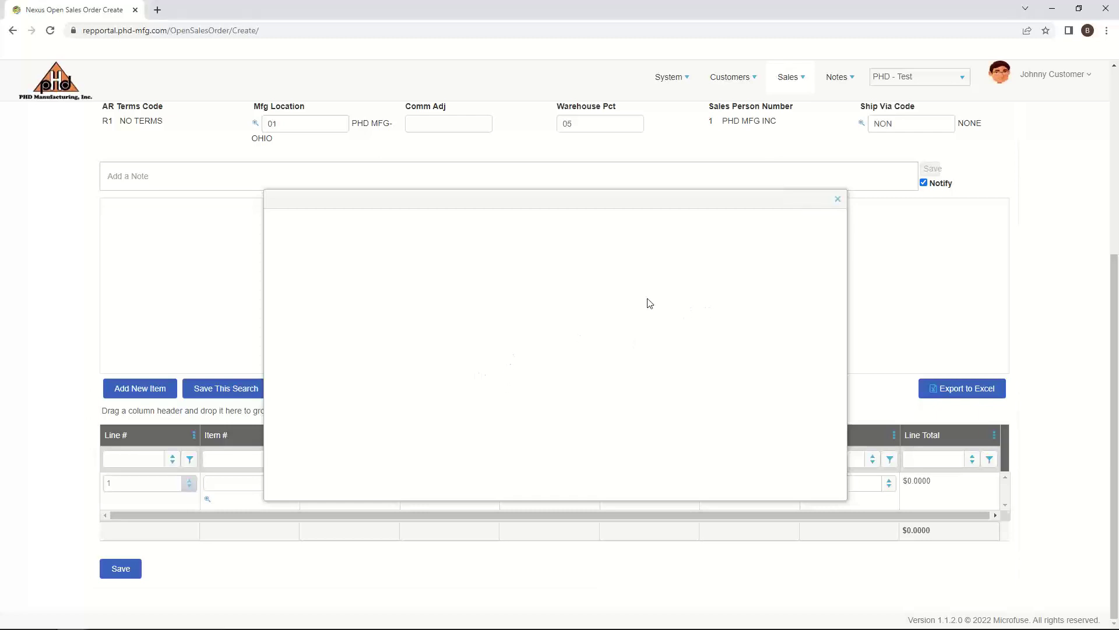
pyautogui.hotkey('alt', 'Tab')
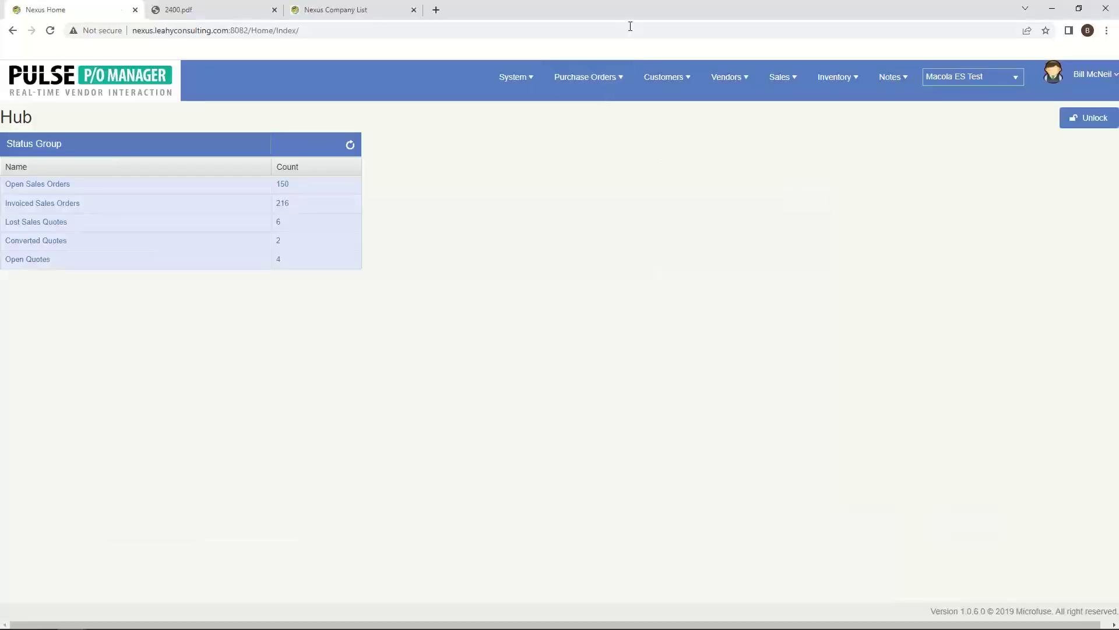
pyautogui.moveTo(614, 8); pyautogui.dragTo(1118, 47)
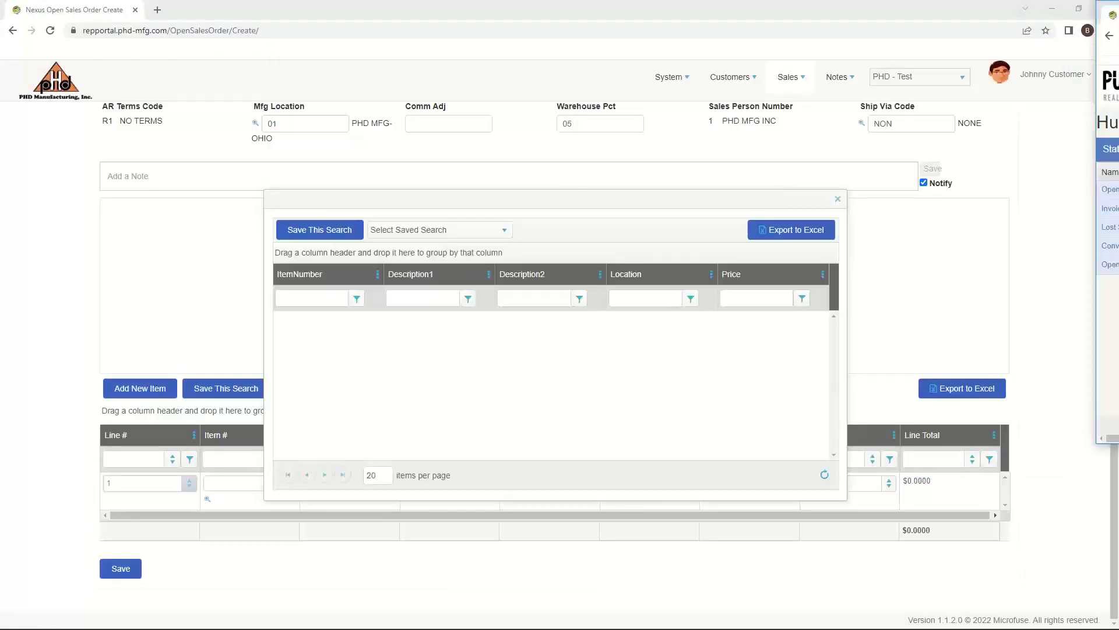
pyautogui.click(1026, 251)
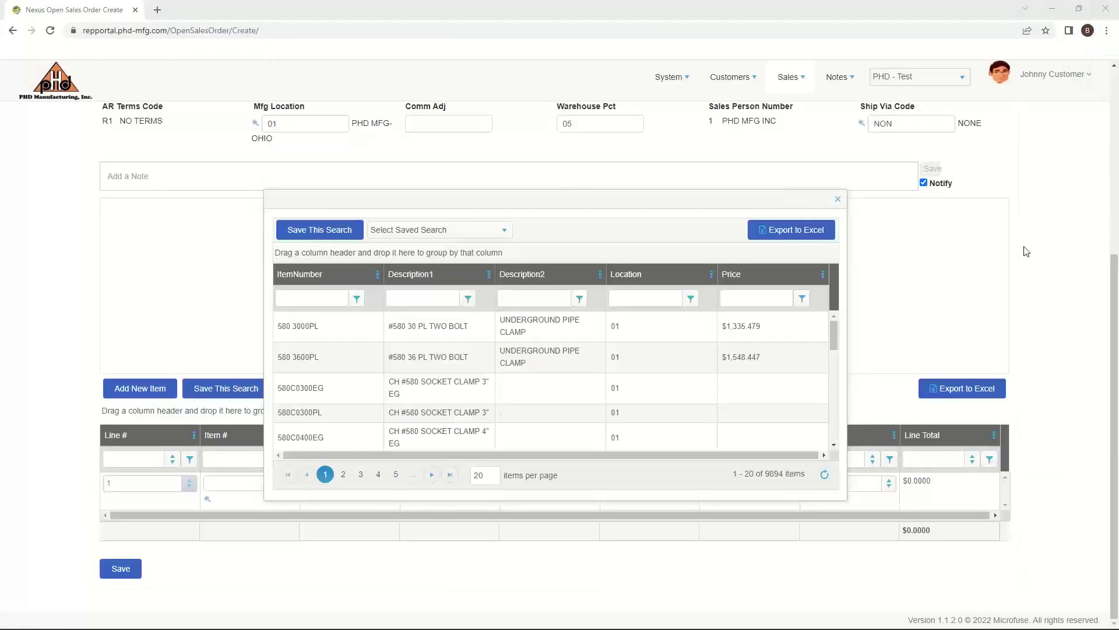
pyautogui.click(352, 361)
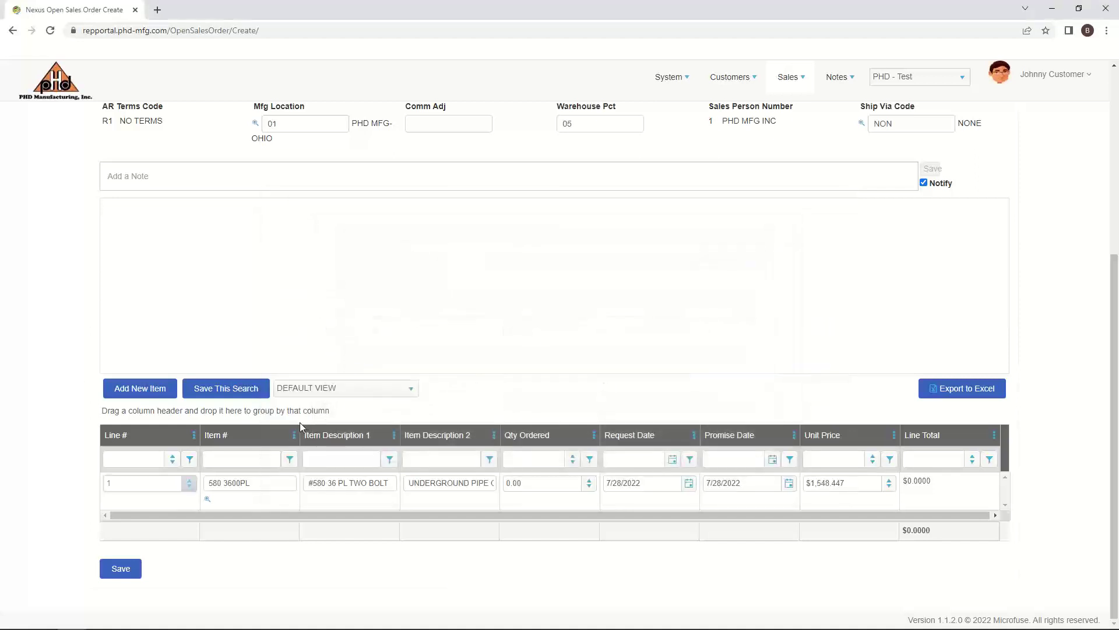
# Set the quantity ordered on line 1 to 5
pyautogui.click(539, 488)
pyautogui.press('BackSpace')
pyautogui.press('BackSpace')
pyautogui.press('BackSpace')
pyautogui.press('BackSpace')
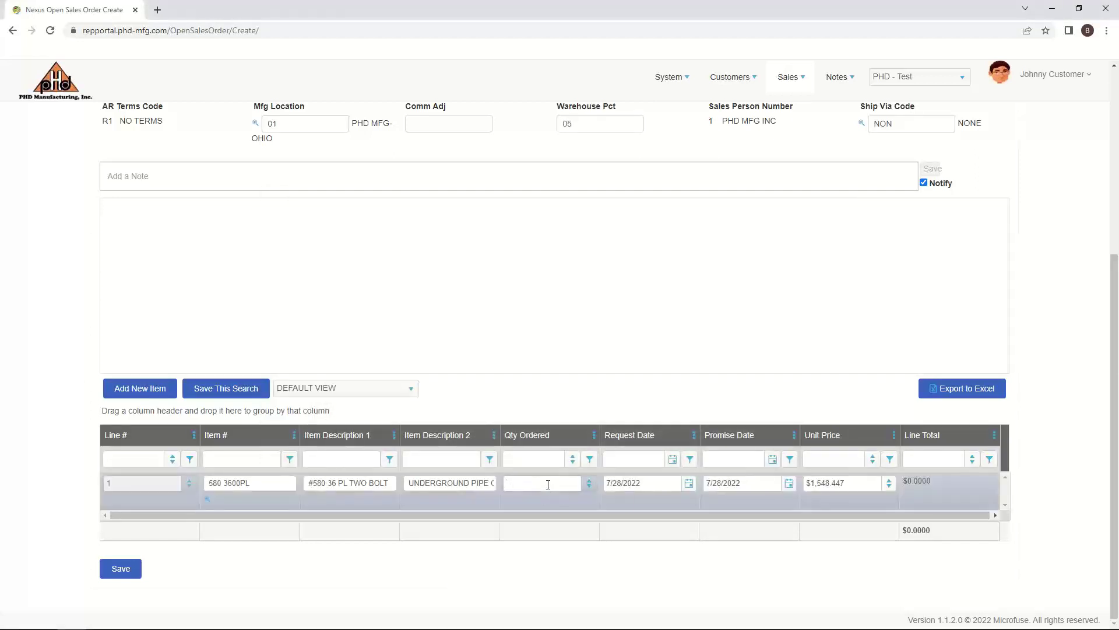
pyautogui.write('1')
pyautogui.press('BackSpace')
pyautogui.write('5')
pyautogui.press('Tab')
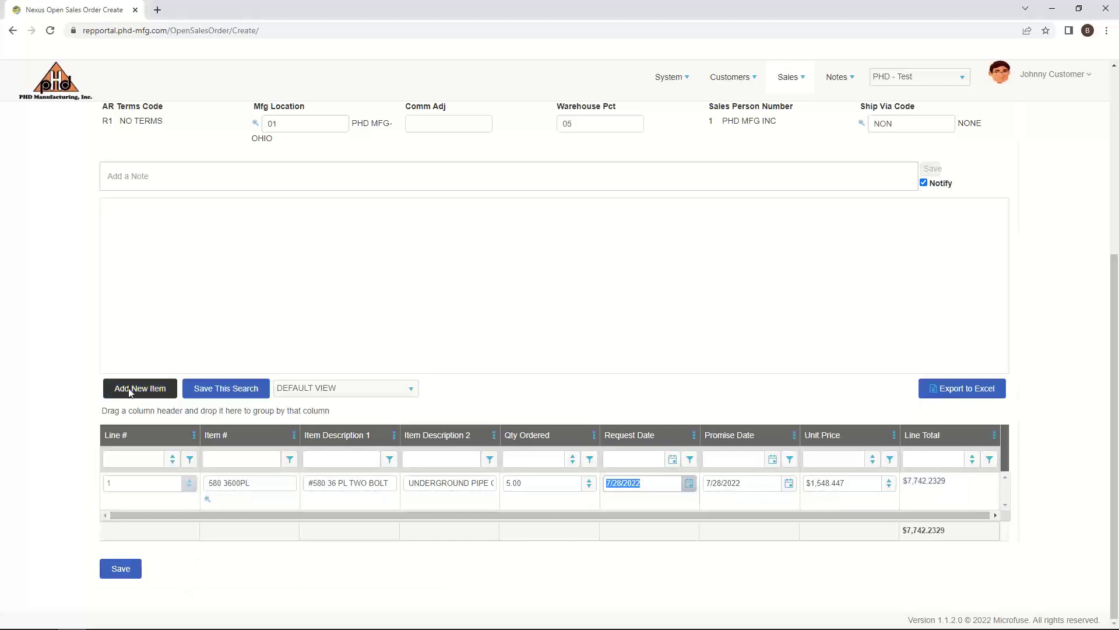
# Save the new sales order for BMB SALES and review its saved header details and line item
pyautogui.click(114, 571)
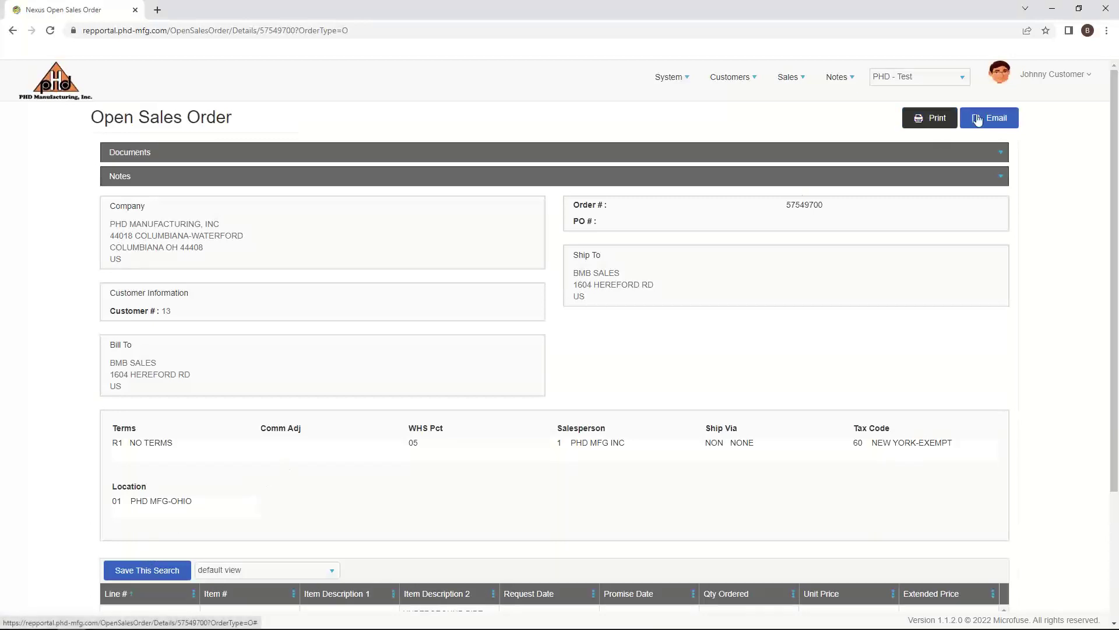
pyautogui.scroll(-3, 684, 347)
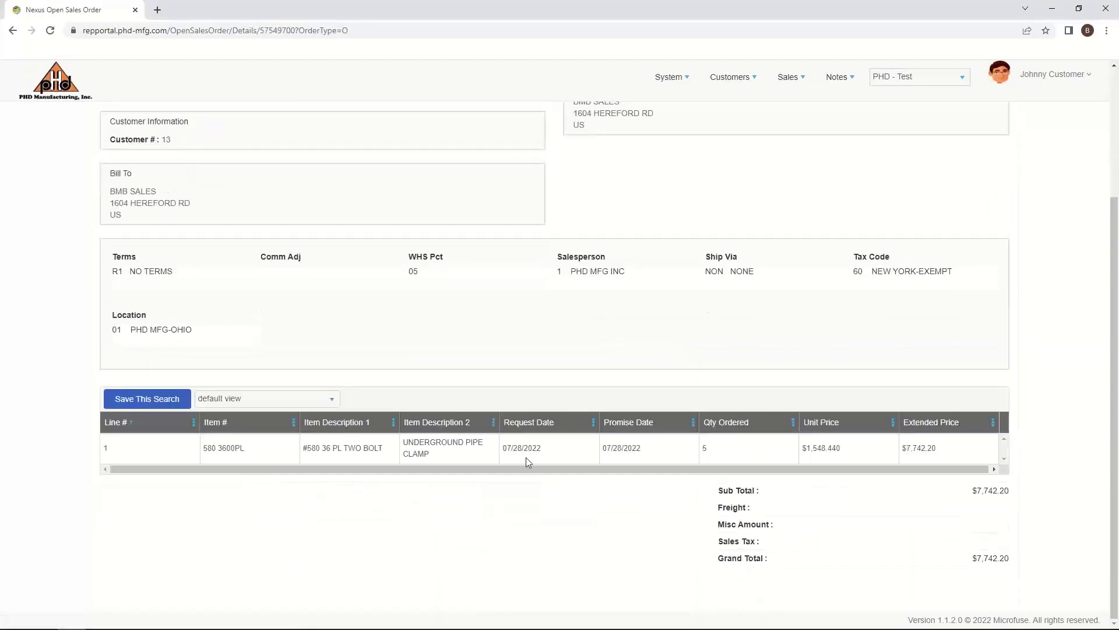
pyautogui.scroll(3, 526, 457)
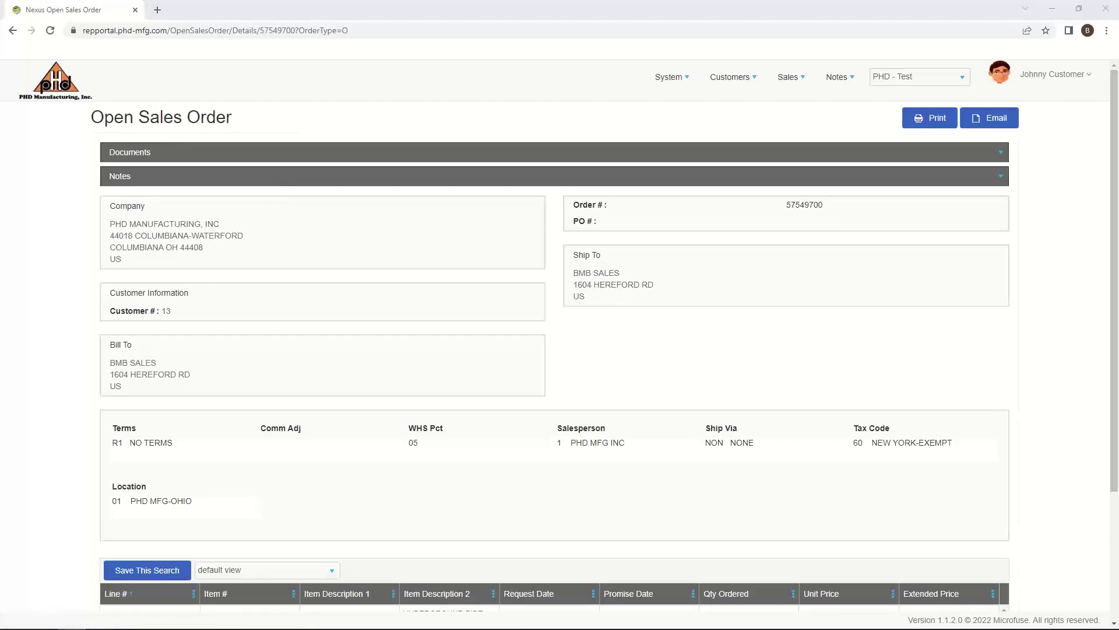
# Switch to the Pulse P/O Manager window and open the Open Sales Orders list from the hub
pyautogui.moveTo(1118, 77); pyautogui.dragTo(710, 76)
pyautogui.click(905, 76)
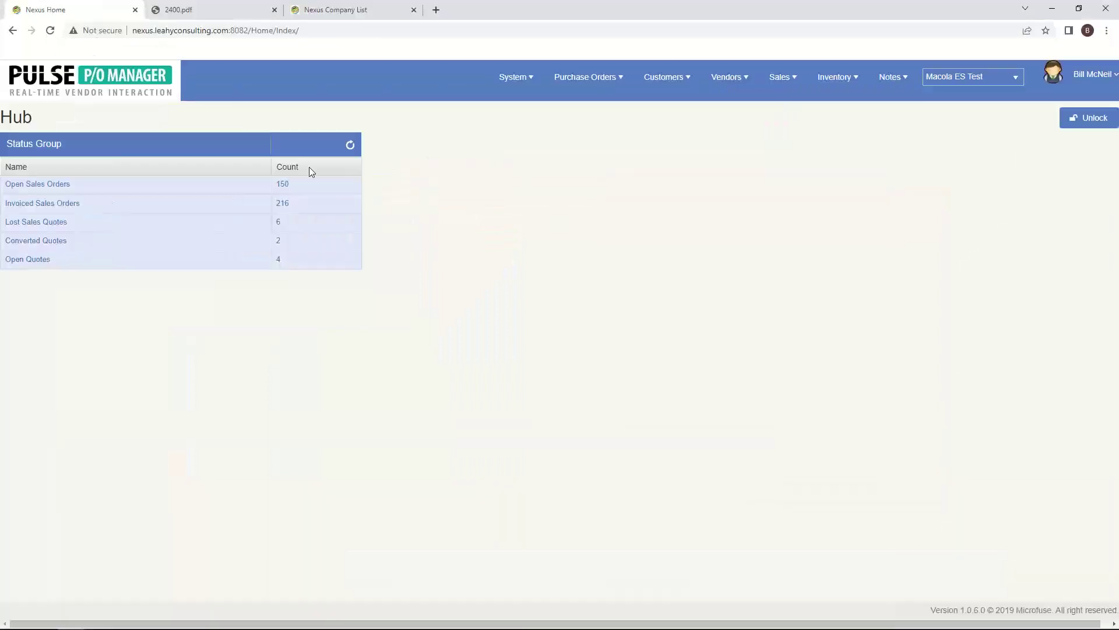
pyautogui.click(46, 187)
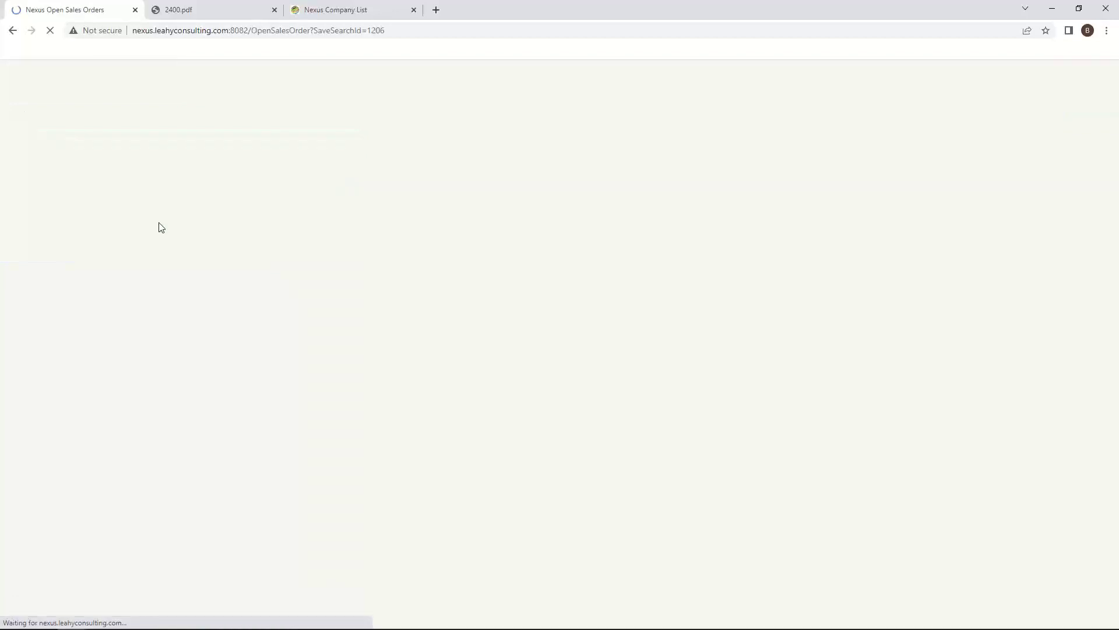
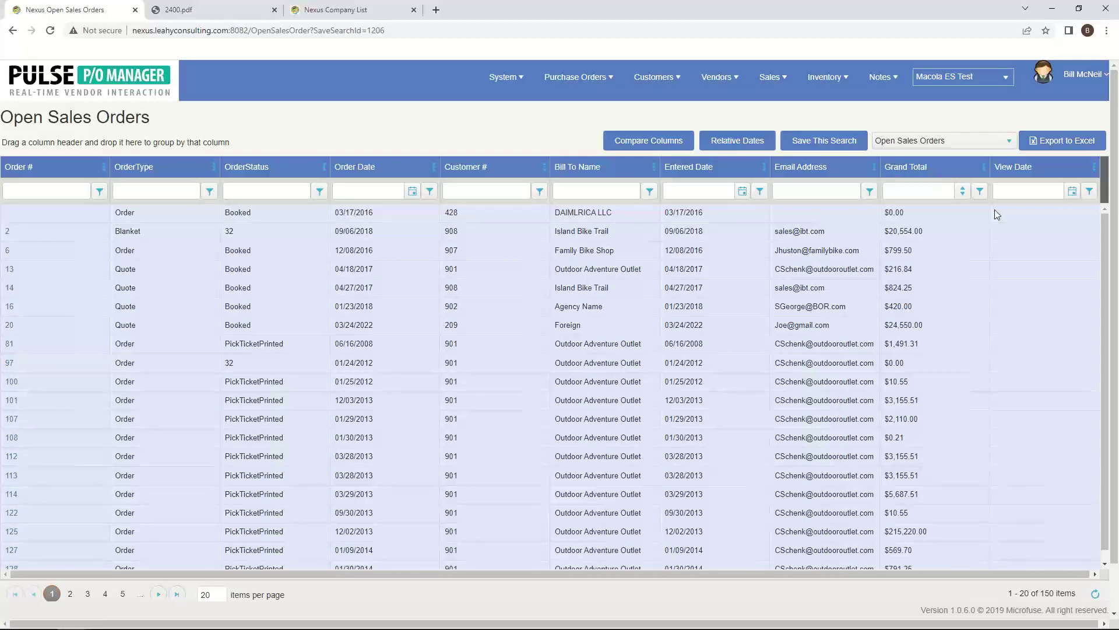
# Examine the date filter conditions available for the Entered Date column and close them without applying a filter
pyautogui.click(763, 167)
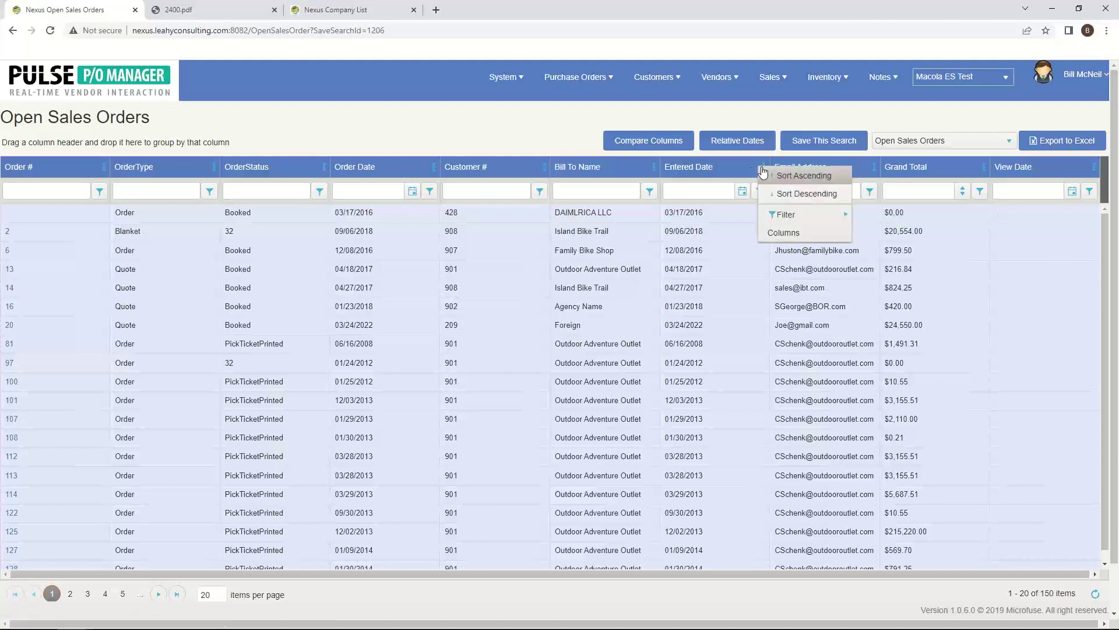
pyautogui.moveTo(791, 219)
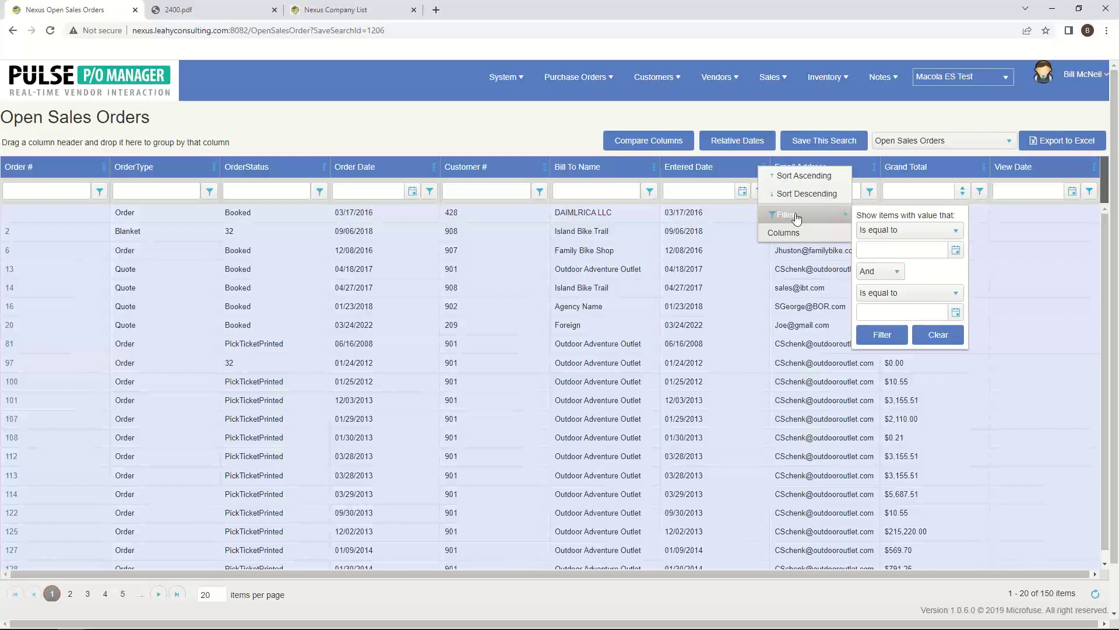
pyautogui.click(881, 231)
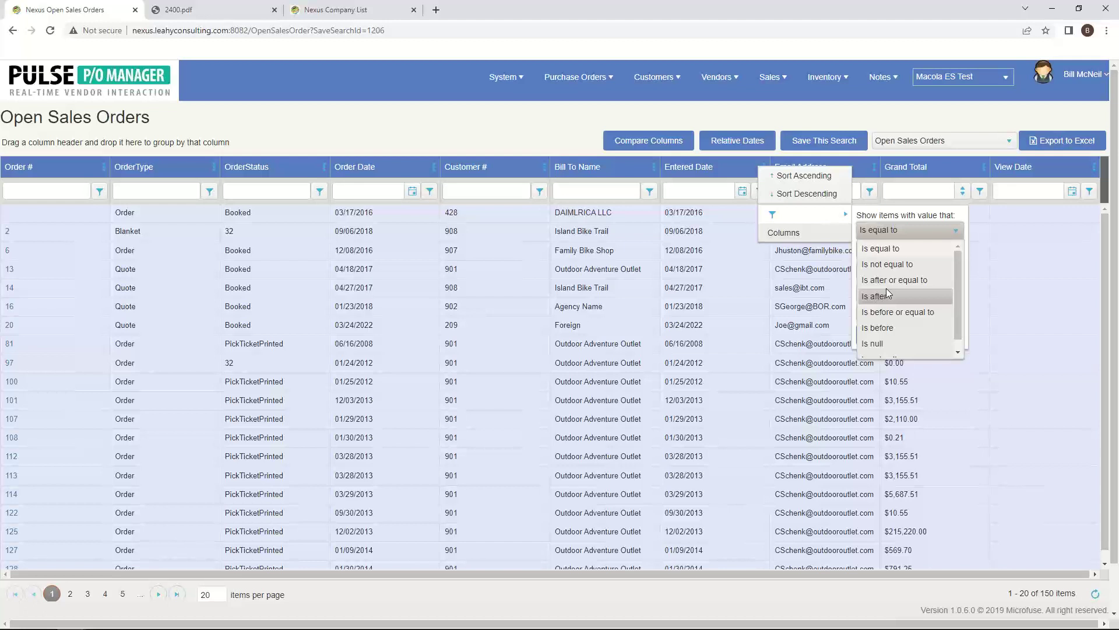
pyautogui.click(1035, 113)
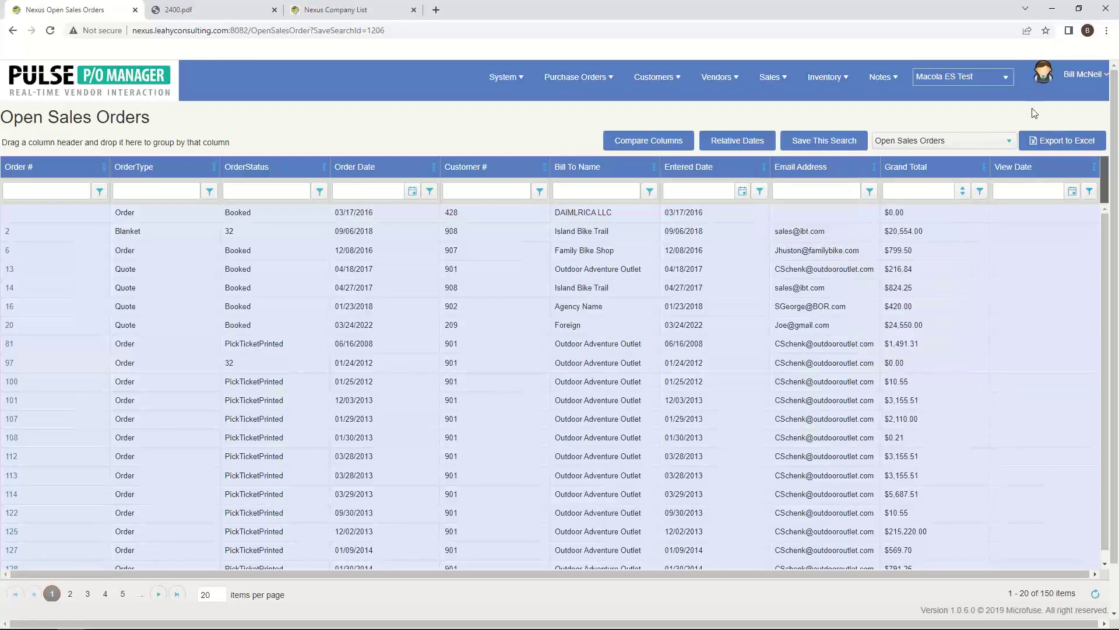
pyautogui.click(1029, 193)
# Return to the home hub in both the PHD rep portal and the Pulse P/O Manager
pyautogui.hotkey('alt', 'Tab')
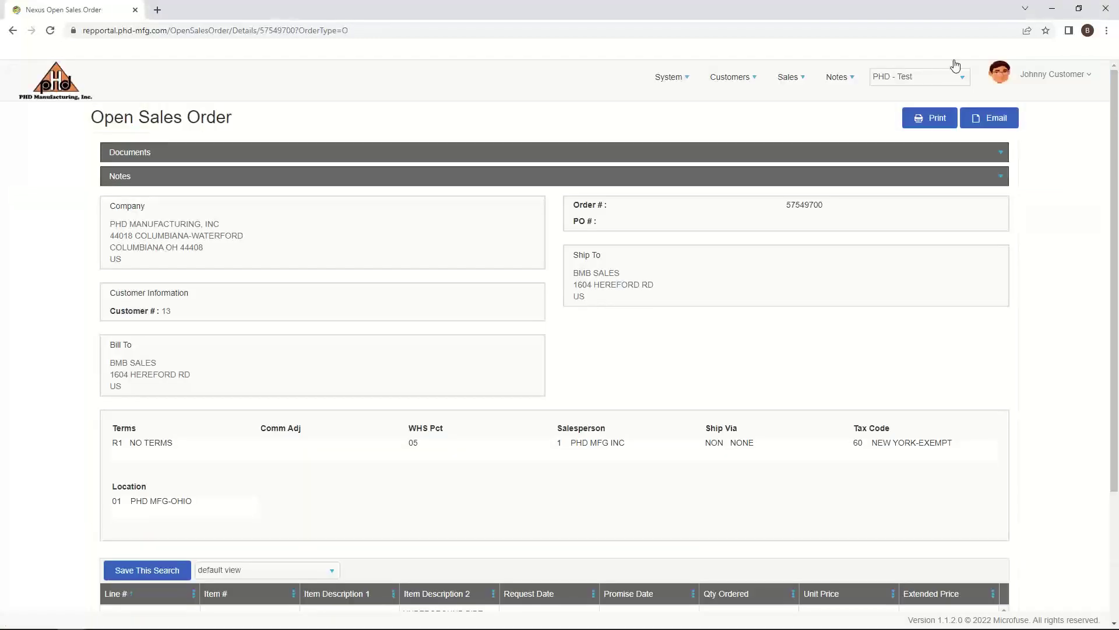
pyautogui.click(63, 94)
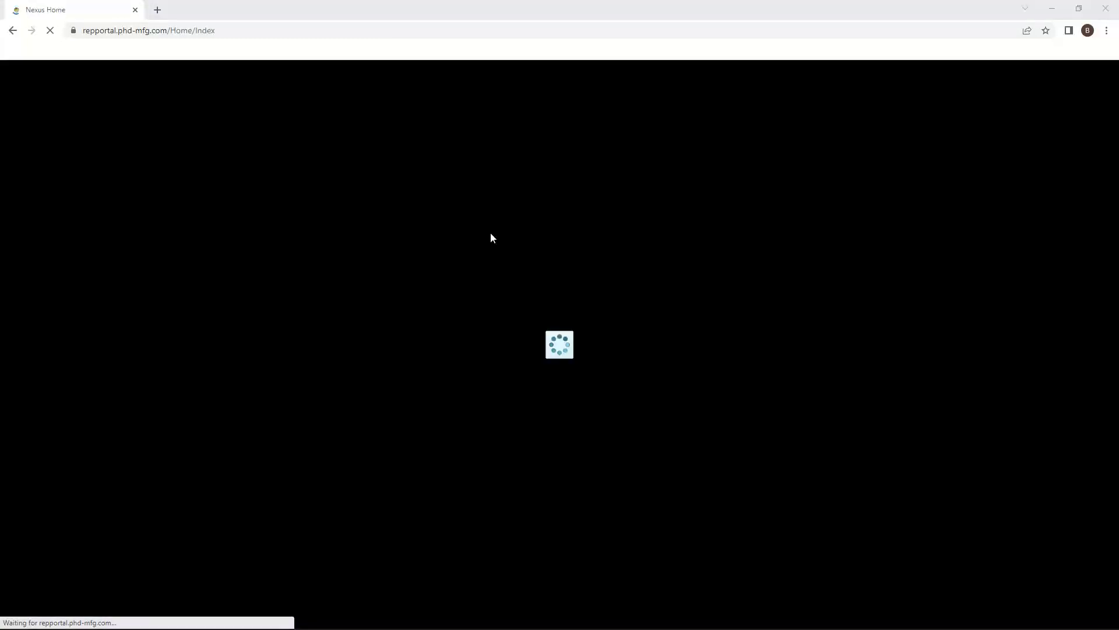
pyautogui.hotkey('alt', 'Tab')
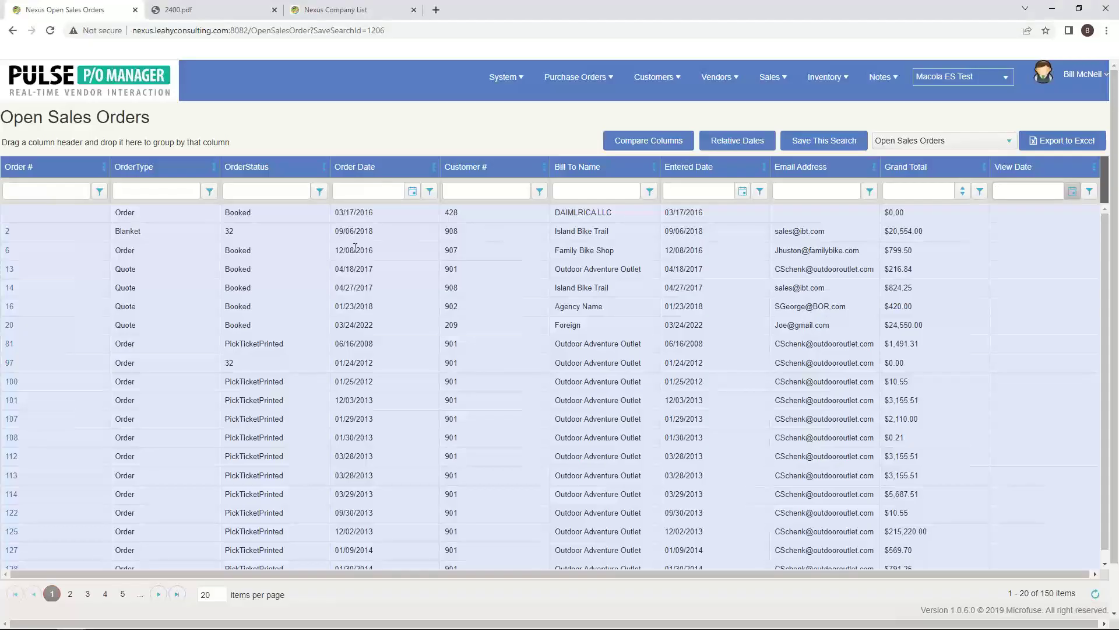
pyautogui.click(90, 93)
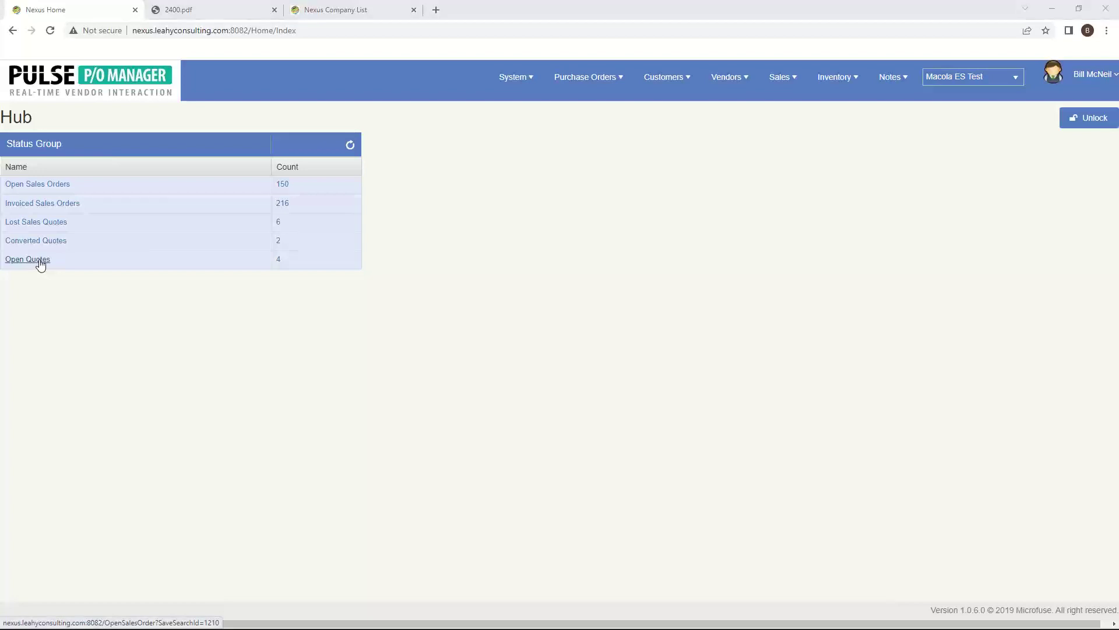
# Compare the hubs of the rep portal and the P/O Manager, and open the Open Quotes list in the P/O Manager
pyautogui.hotkey('alt', 'Tab')
pyautogui.hotkey('alt', 'Tab')
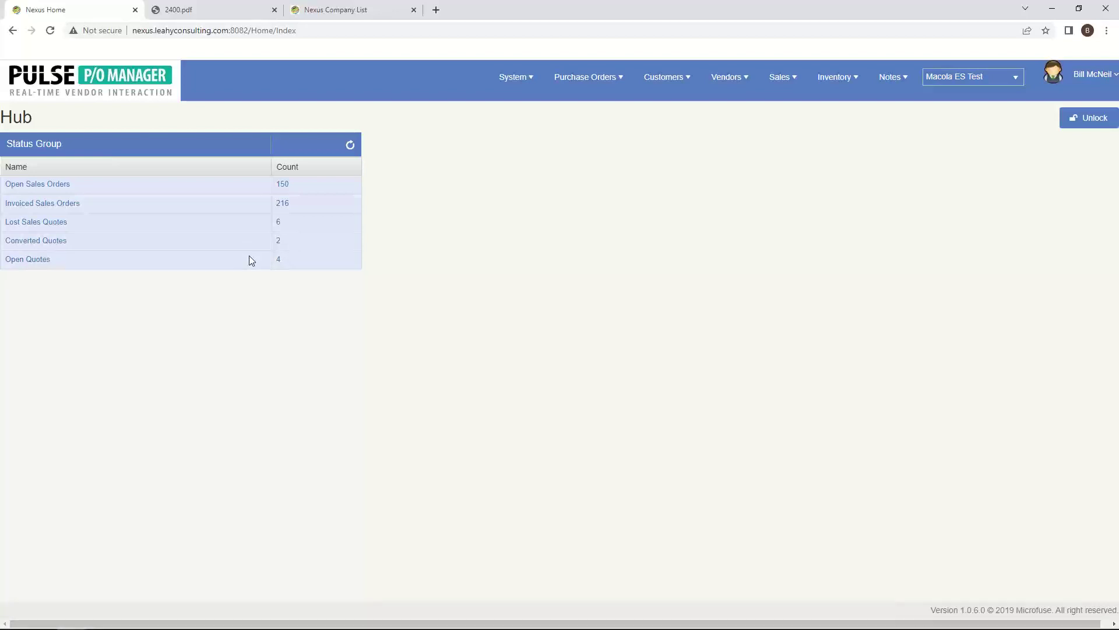
pyautogui.hotkey('alt', 'Tab')
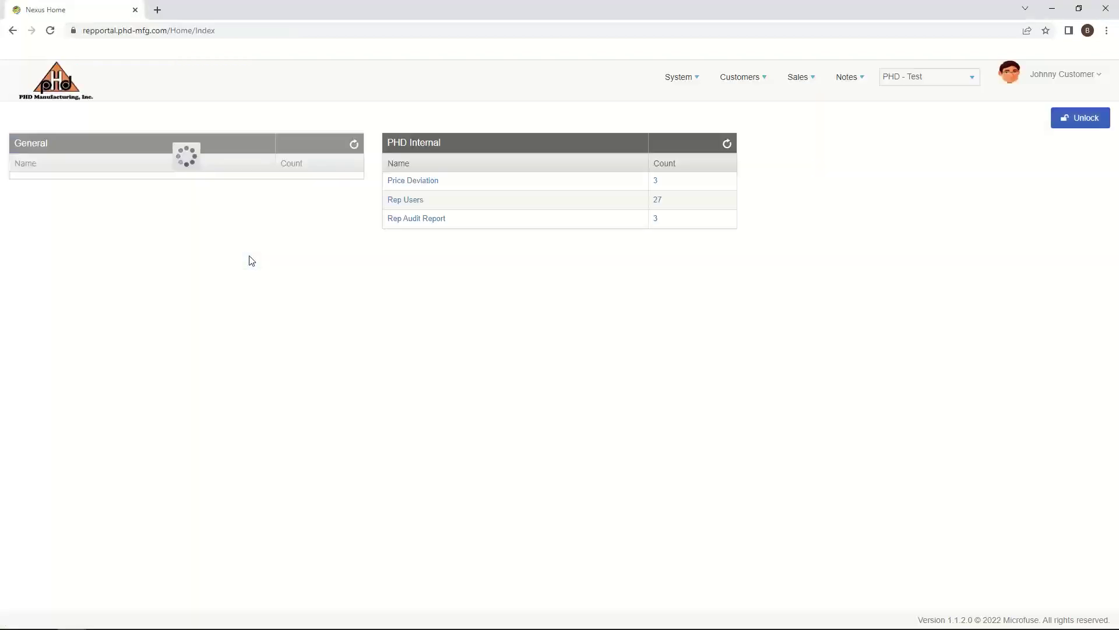
pyautogui.hotkey('alt', 'Tab')
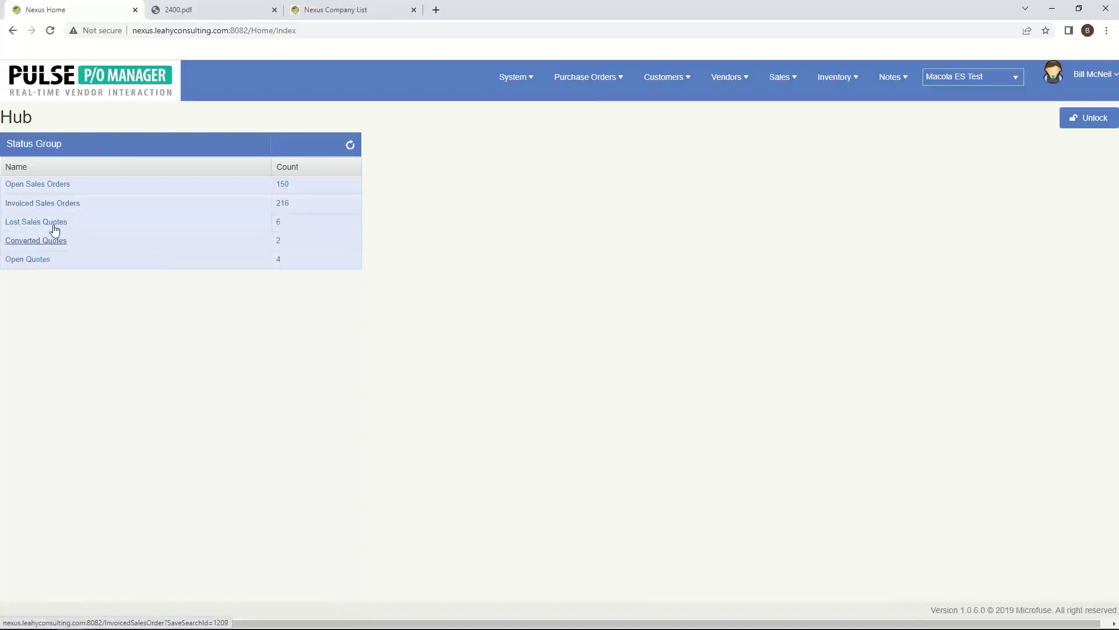
pyautogui.click(40, 260)
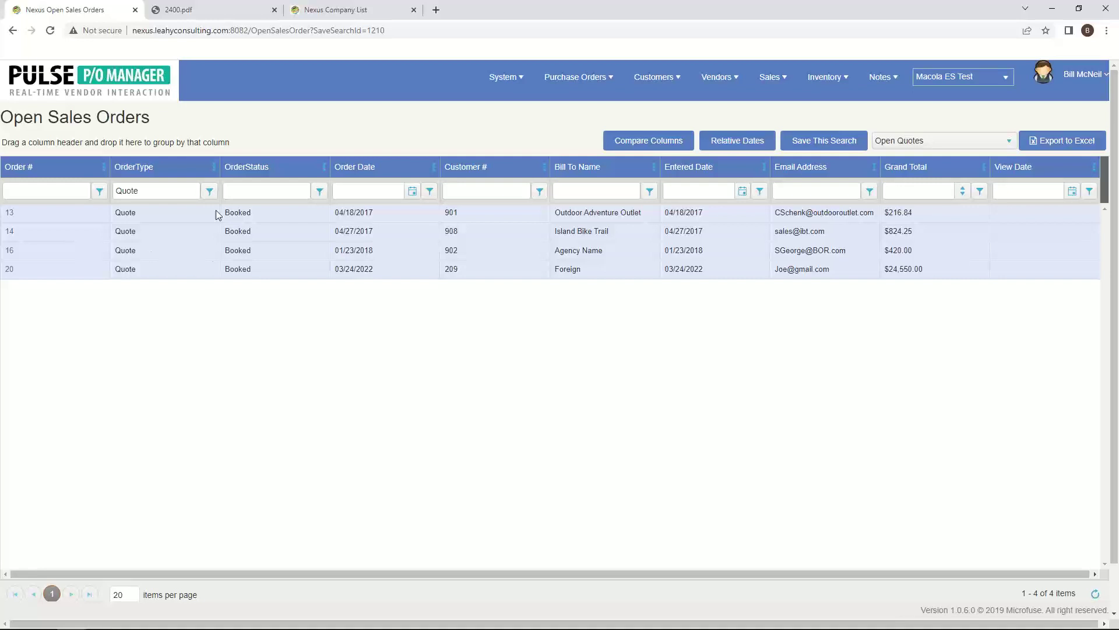
# Switch to the PHD rep portal, view its Inventory report, and return to the portal's hub
pyautogui.hotkey('alt', 'Tab')
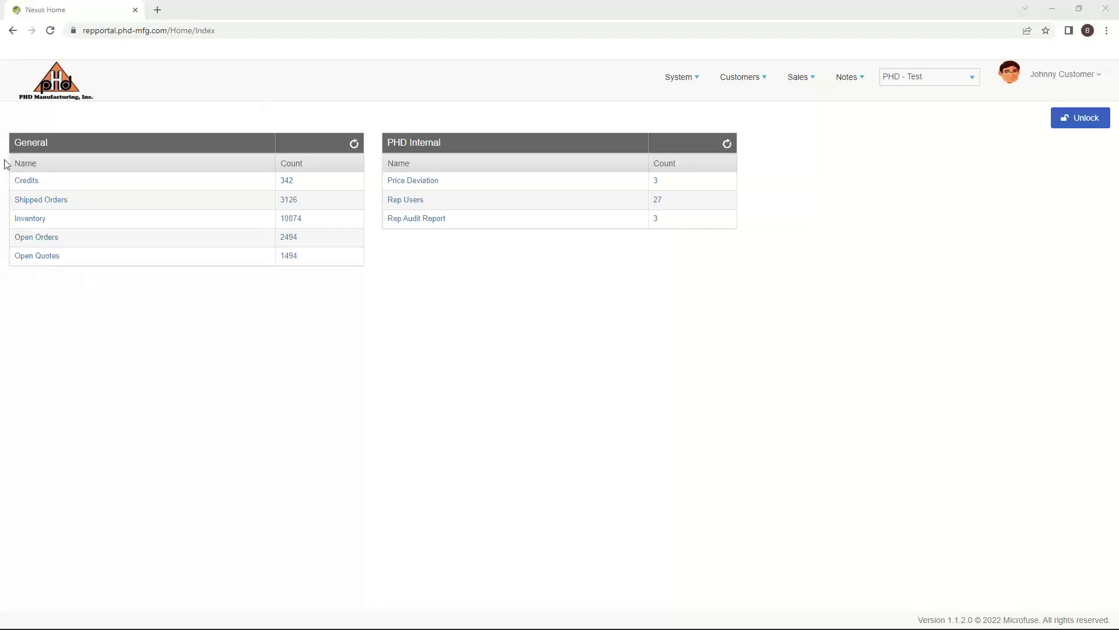
pyautogui.click(31, 218)
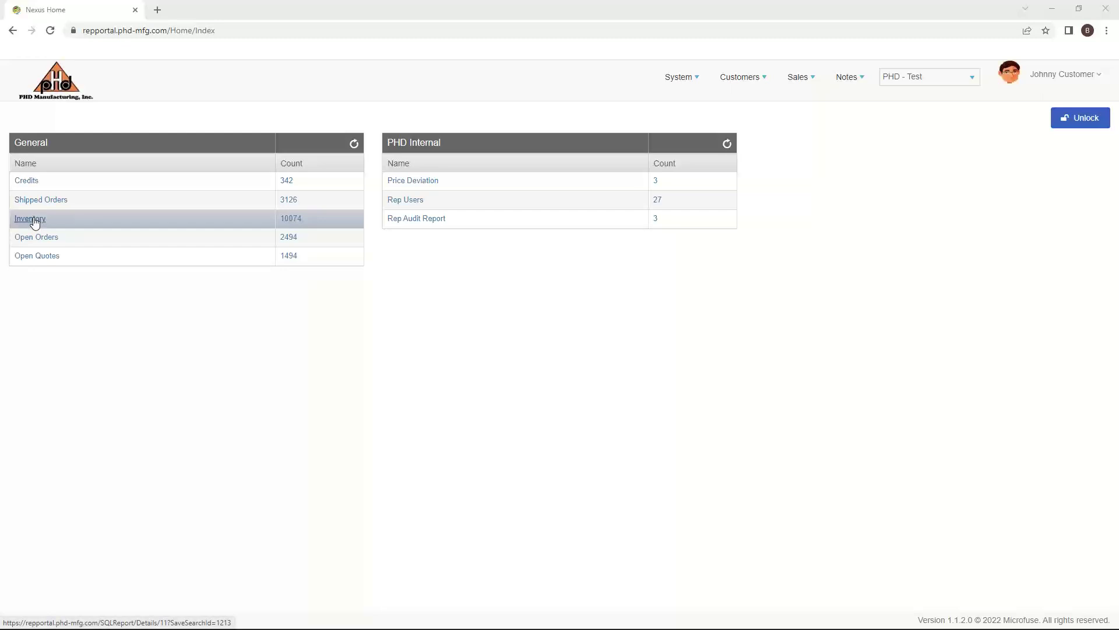
pyautogui.click(33, 219)
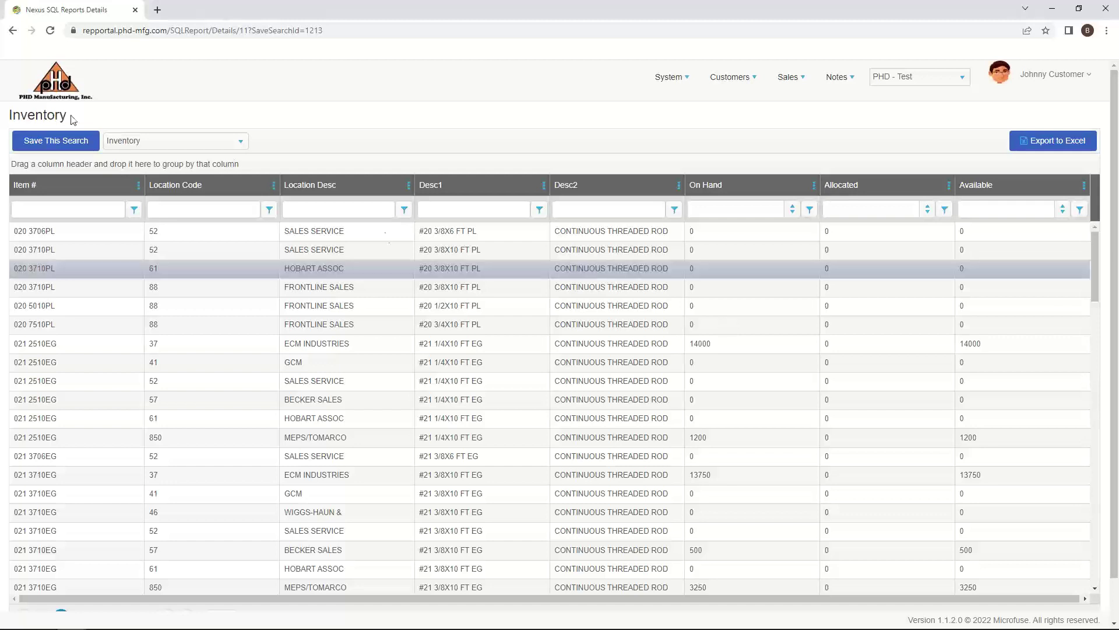
pyautogui.click(68, 79)
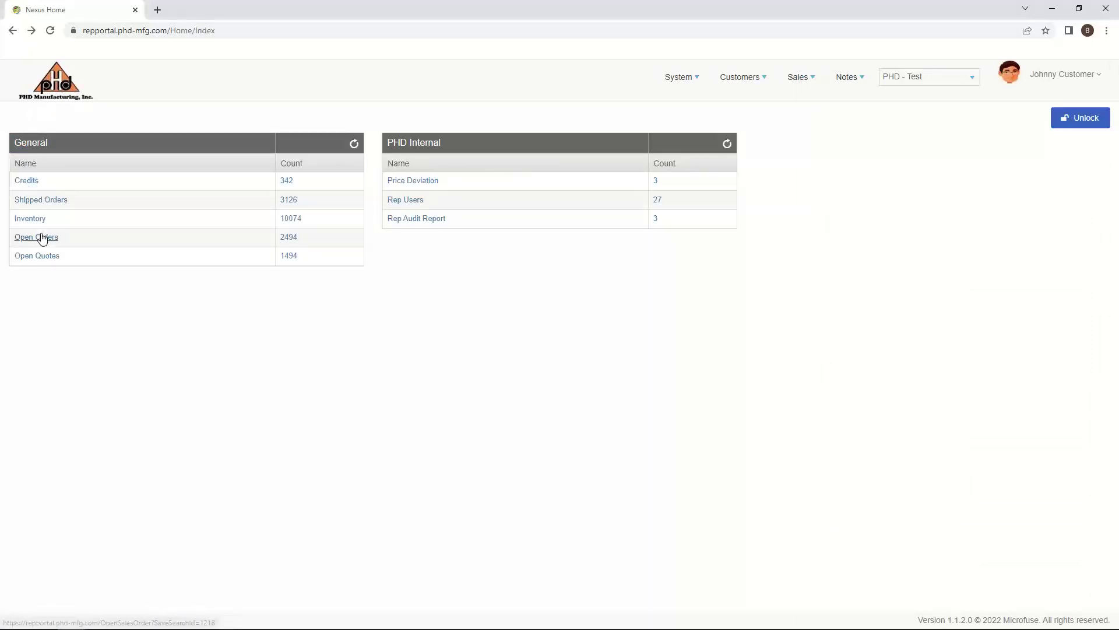
# Open the Shipped Orders report from the rep portal hub and place its smaller window over the P/O Manager page
pyautogui.click(49, 204)
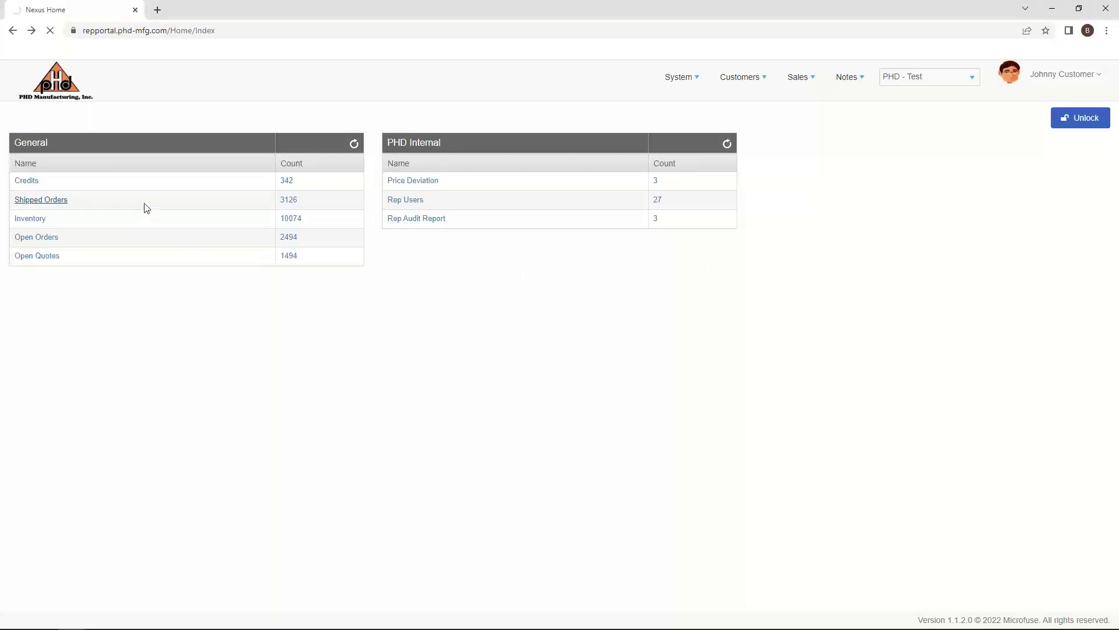
pyautogui.moveTo(587, 10); pyautogui.dragTo(1118, 83)
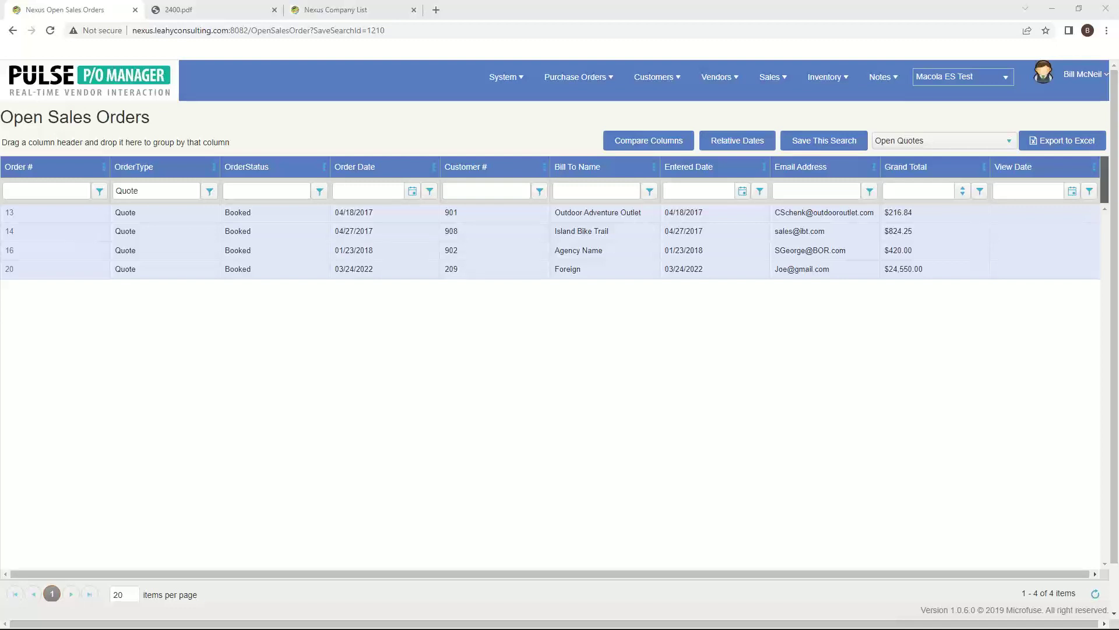
pyautogui.moveTo(1118, 61); pyautogui.dragTo(602, 66)
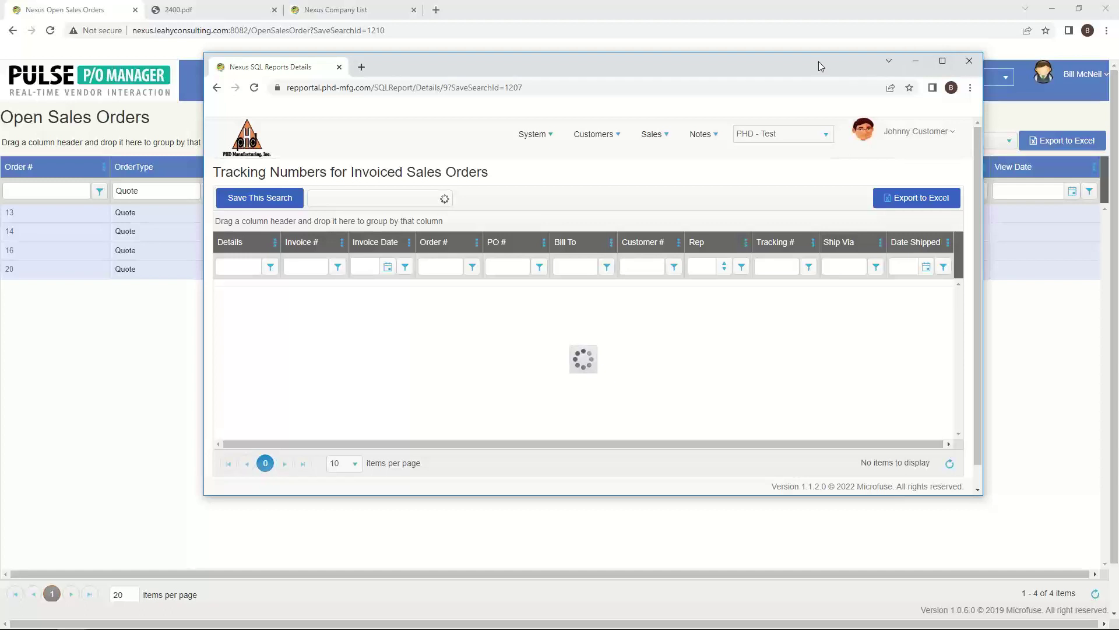
pyautogui.moveTo(837, 65); pyautogui.dragTo(1118, 30)
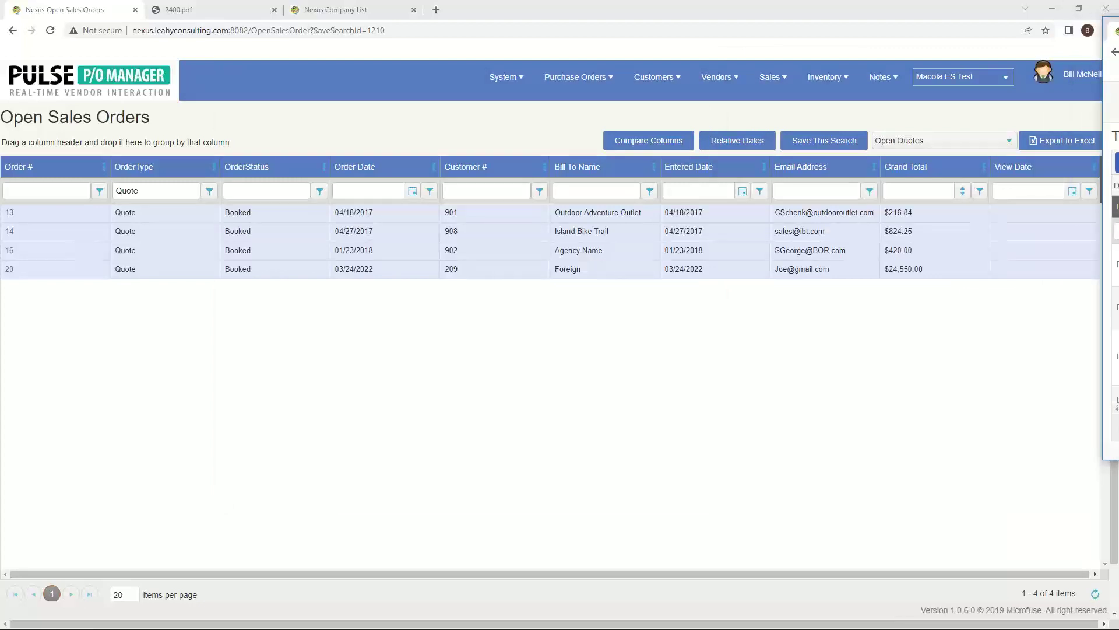
pyautogui.moveTo(1118, 30)
pyautogui.mouseDown()
pyautogui.moveTo(991, 217)
pyautogui.moveTo(611, 81)
pyautogui.moveTo(672, 94)
pyautogui.moveTo(1118, 49)
pyautogui.mouseUp()
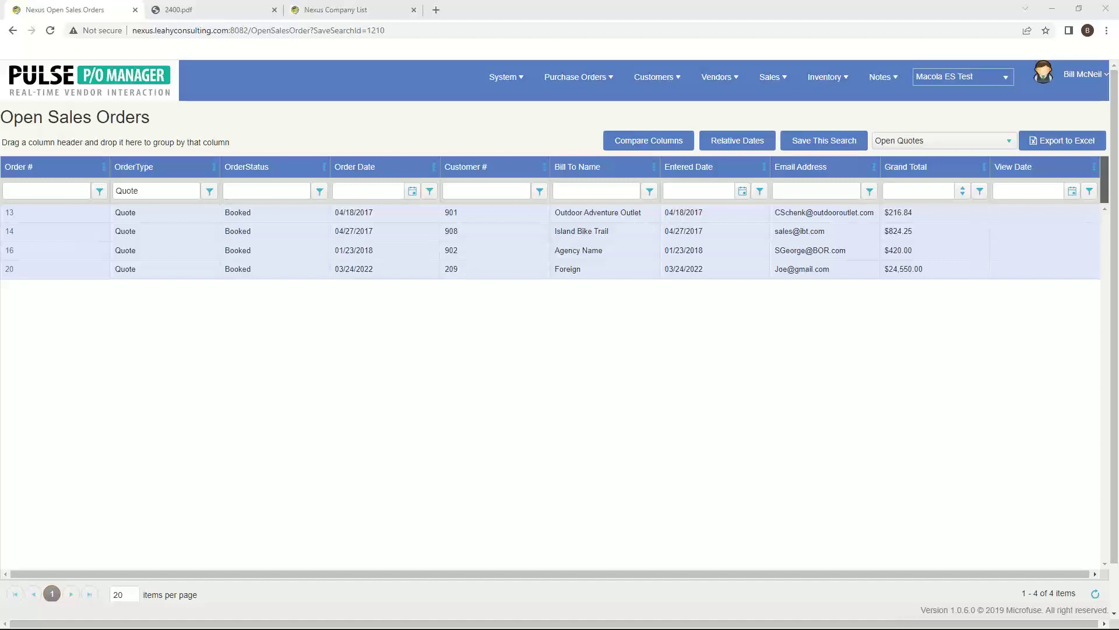
pyautogui.moveTo(1118, 31); pyautogui.dragTo(564, 67)
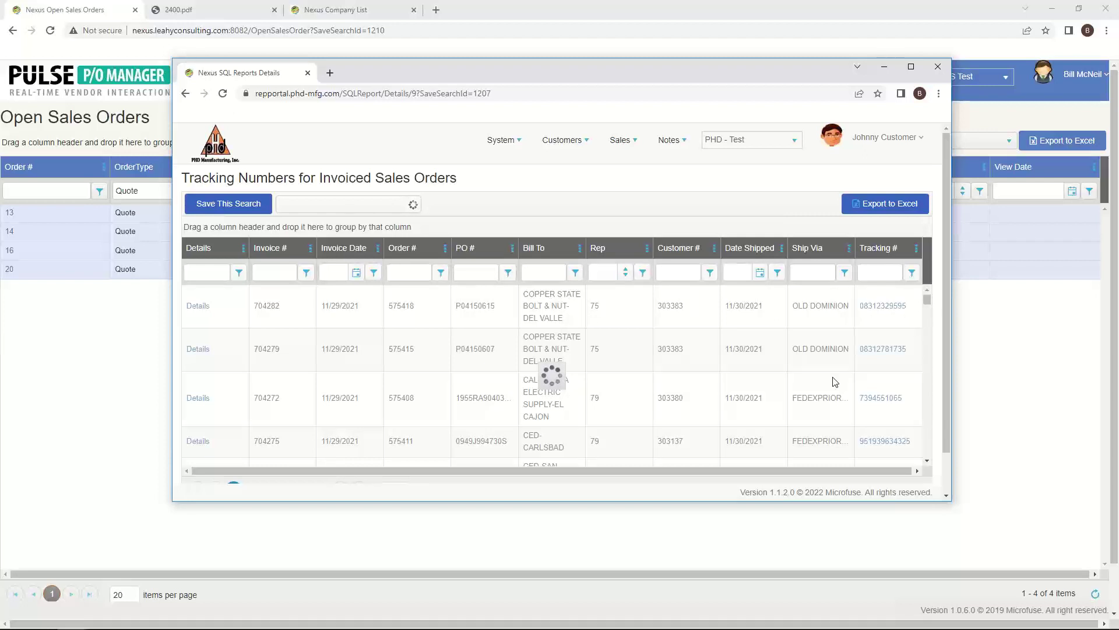
# Find the NEFCO Albany shipment sent by UPS in the tracking report and open its tracking link
pyautogui.scroll(-3, 876, 408)
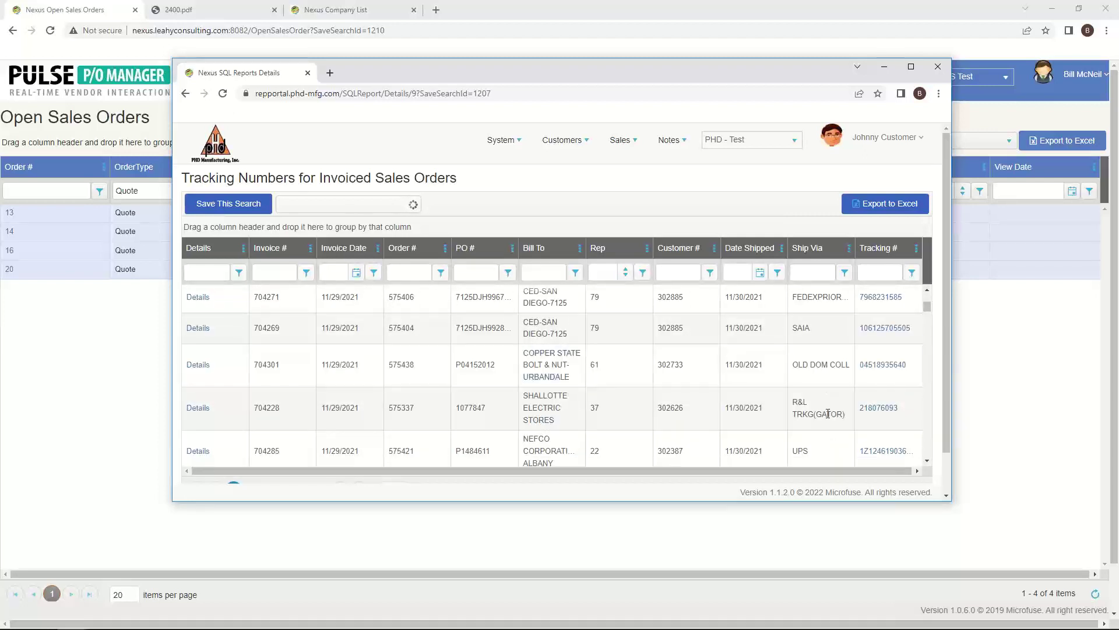
pyautogui.scroll(-2, 822, 405)
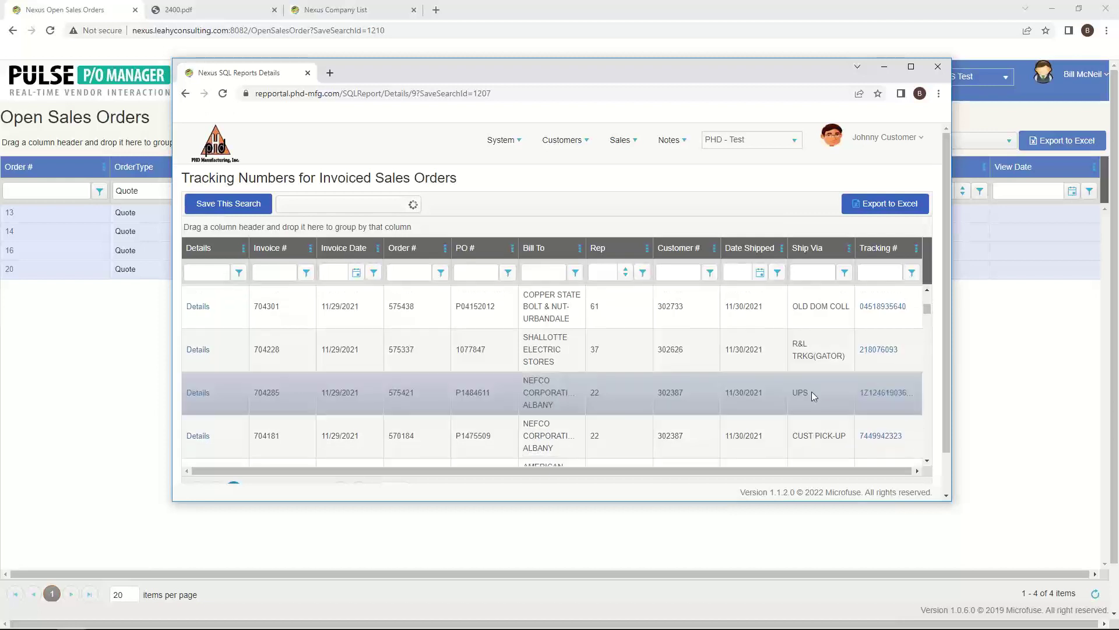
pyautogui.click(878, 395)
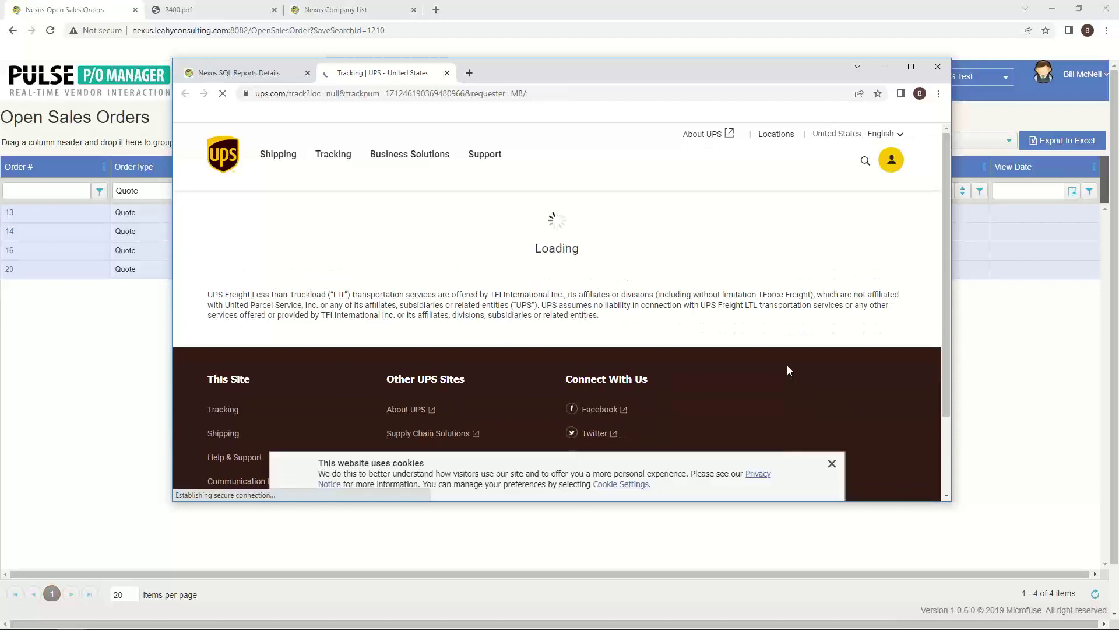
# Return to the tracking numbers report and examine the Ship Via carriers and tracking links of the other shipments
pyautogui.click(238, 73)
pyautogui.click(883, 392)
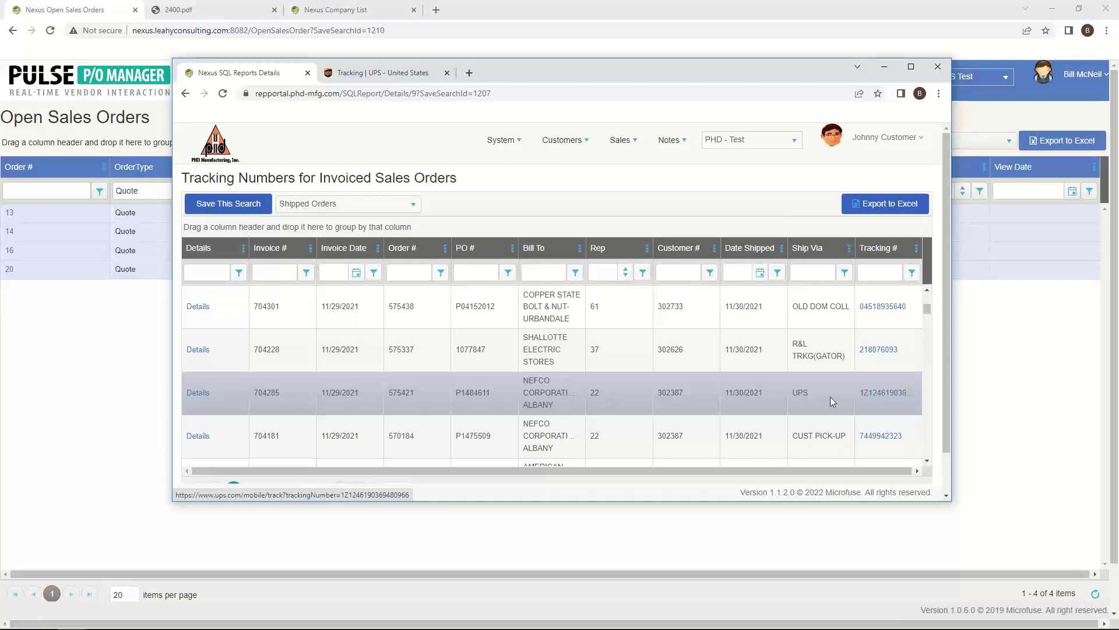
pyautogui.moveTo(851, 360); pyautogui.dragTo(795, 357)
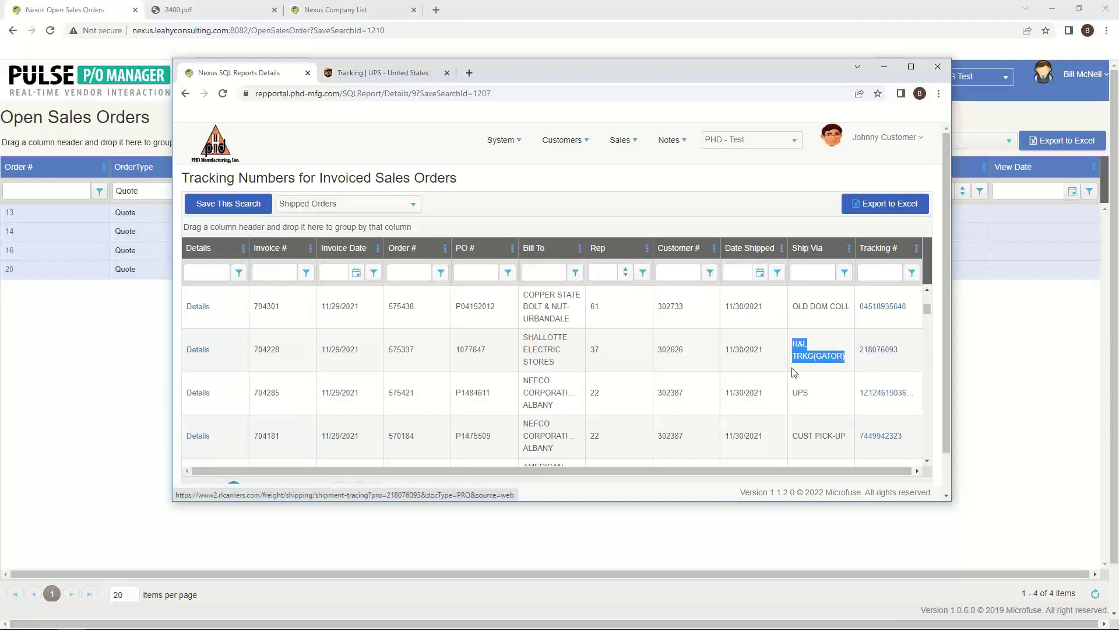
pyautogui.scroll(-1, 796, 373)
pyautogui.scroll(-3, 805, 372)
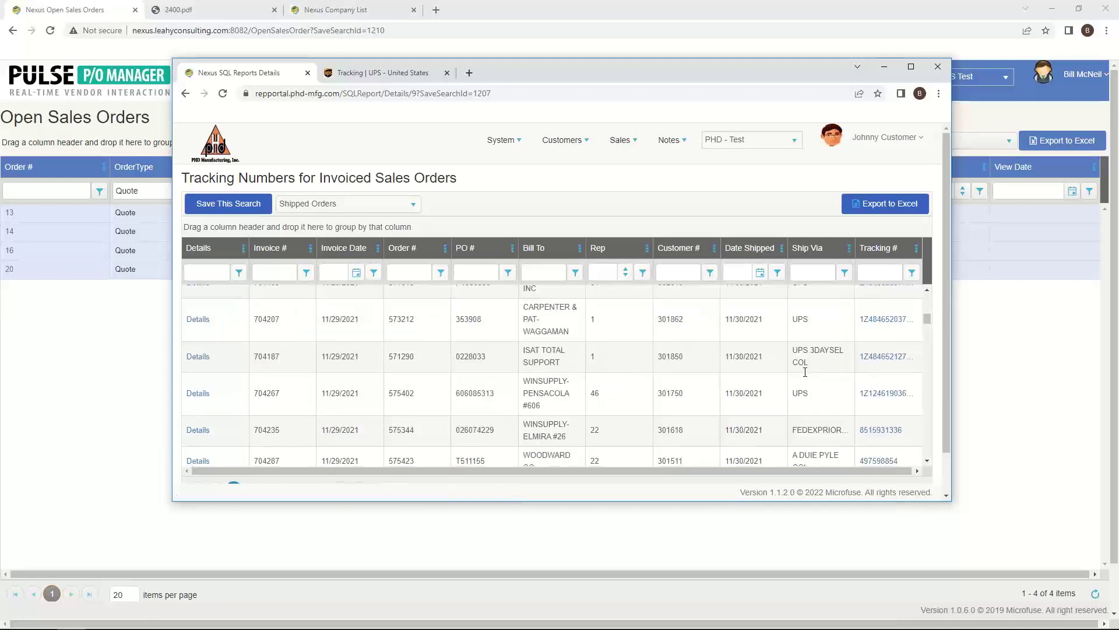
pyautogui.scroll(3, 805, 372)
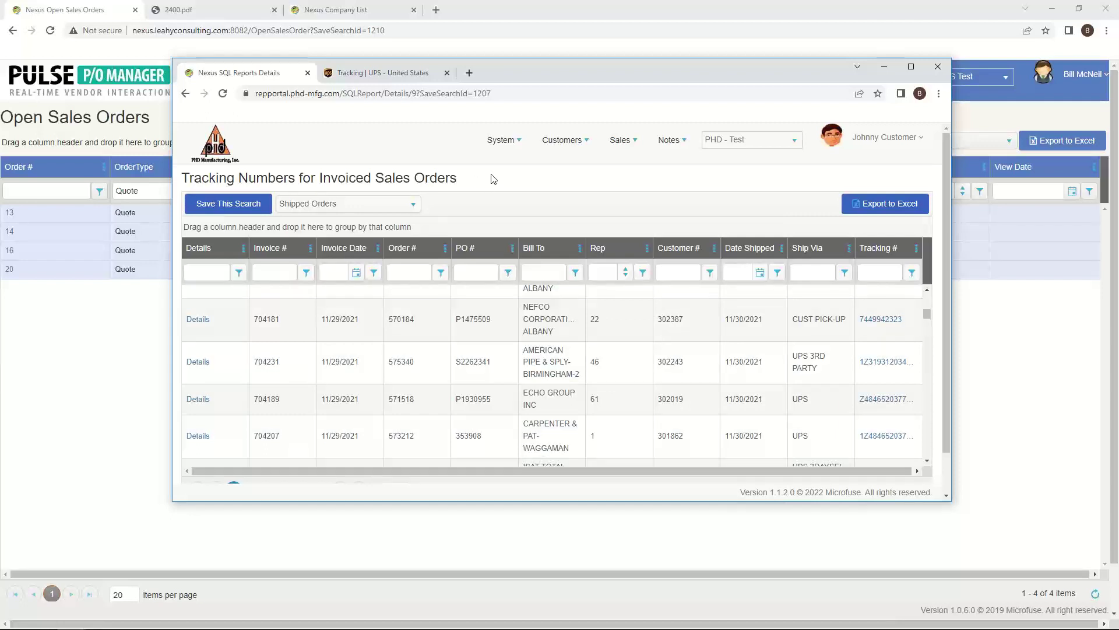
# View the rep portal's System options, switch to the P/O Manager window, and show its Customers options
pyautogui.click(501, 140)
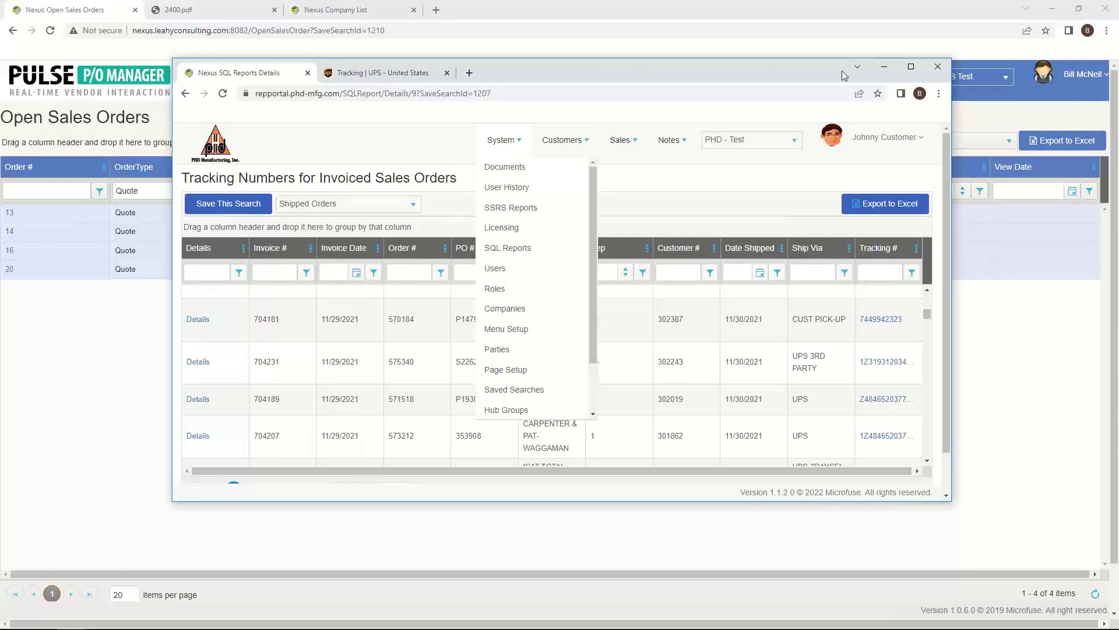
pyautogui.click(864, 18)
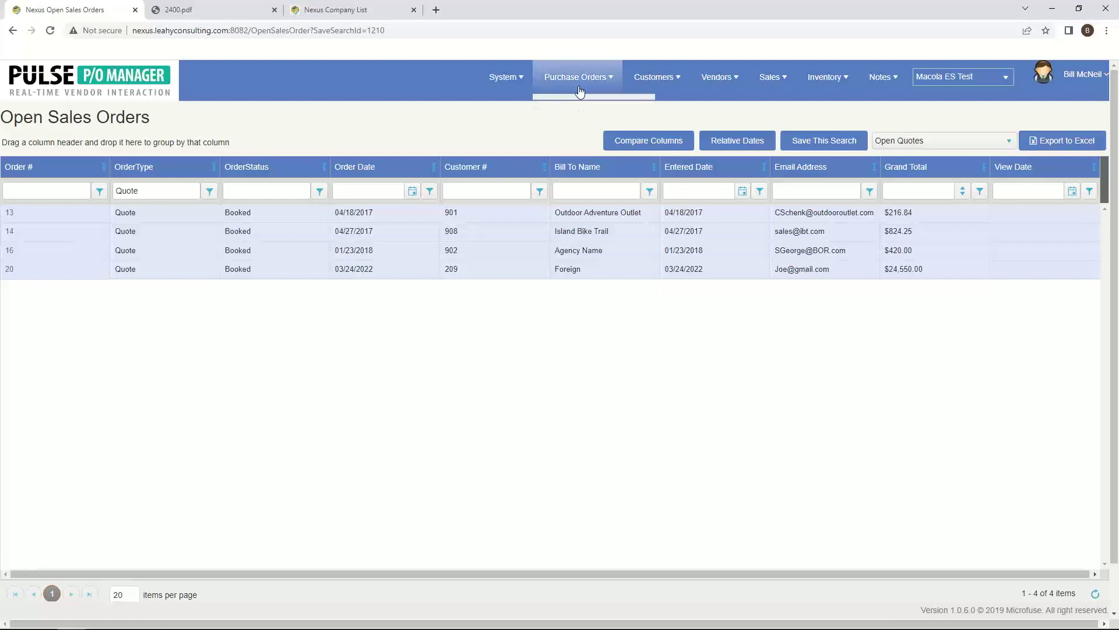
pyautogui.moveTo(662, 78)
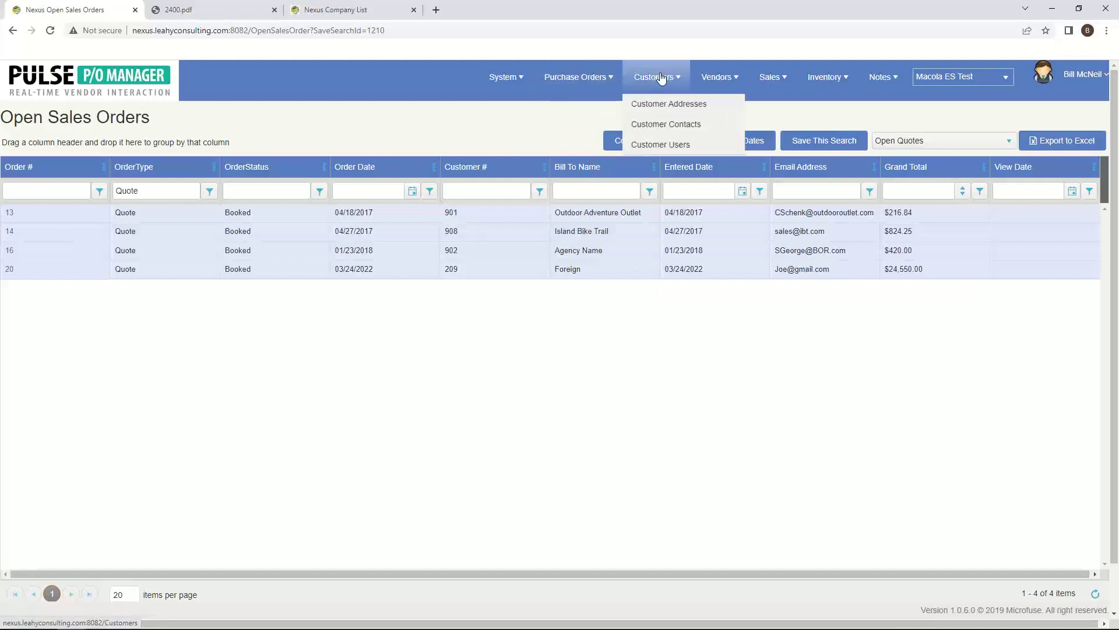